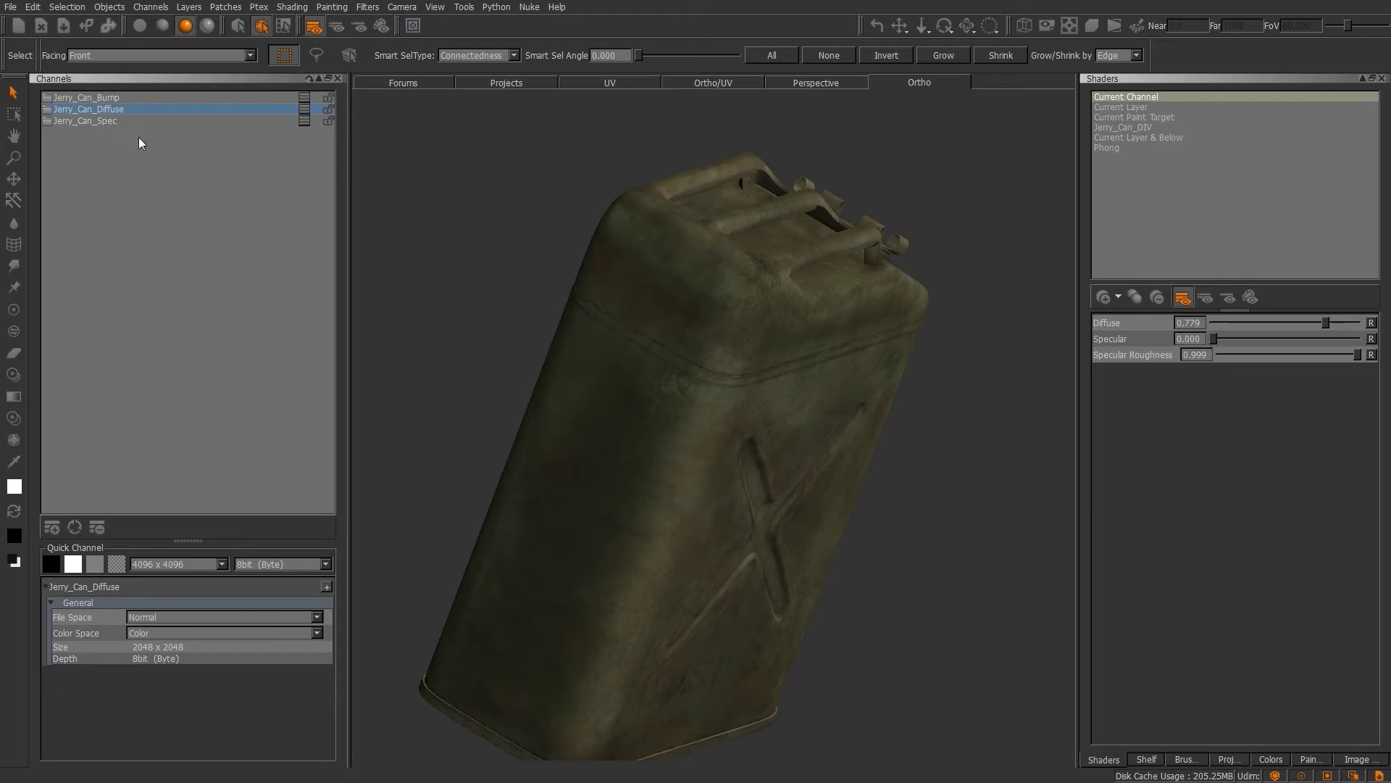
Step: Open the Jerry_Can_Diffuse layer stack, float it over the model, and dock it left
left_click(304, 111)
left_click_drag(384, 120, 514, 302)
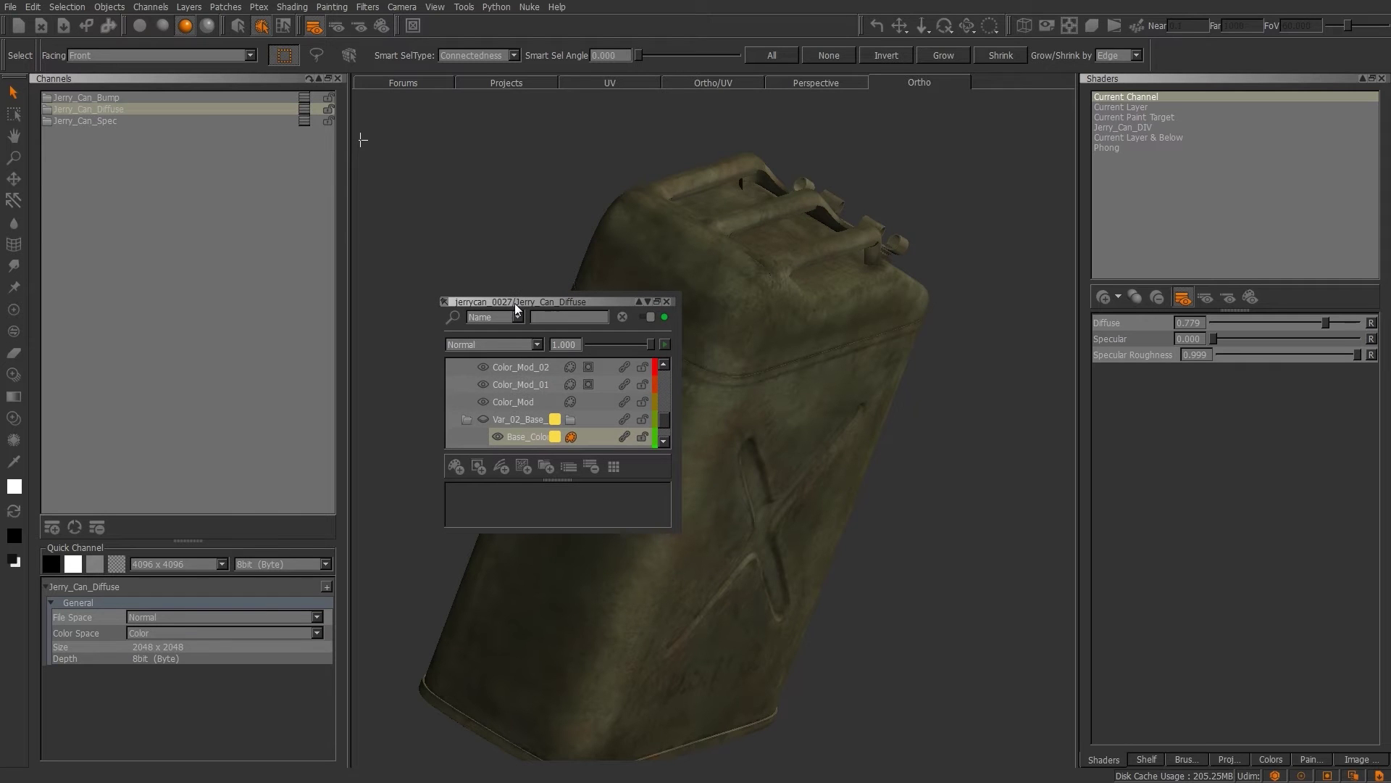
mouse_move(503, 302)
left_mouse_down()
mouse_move(496, 252)
mouse_move(188, 248)
mouse_move(531, 301)
mouse_move(500, 300)
left_mouse_up()
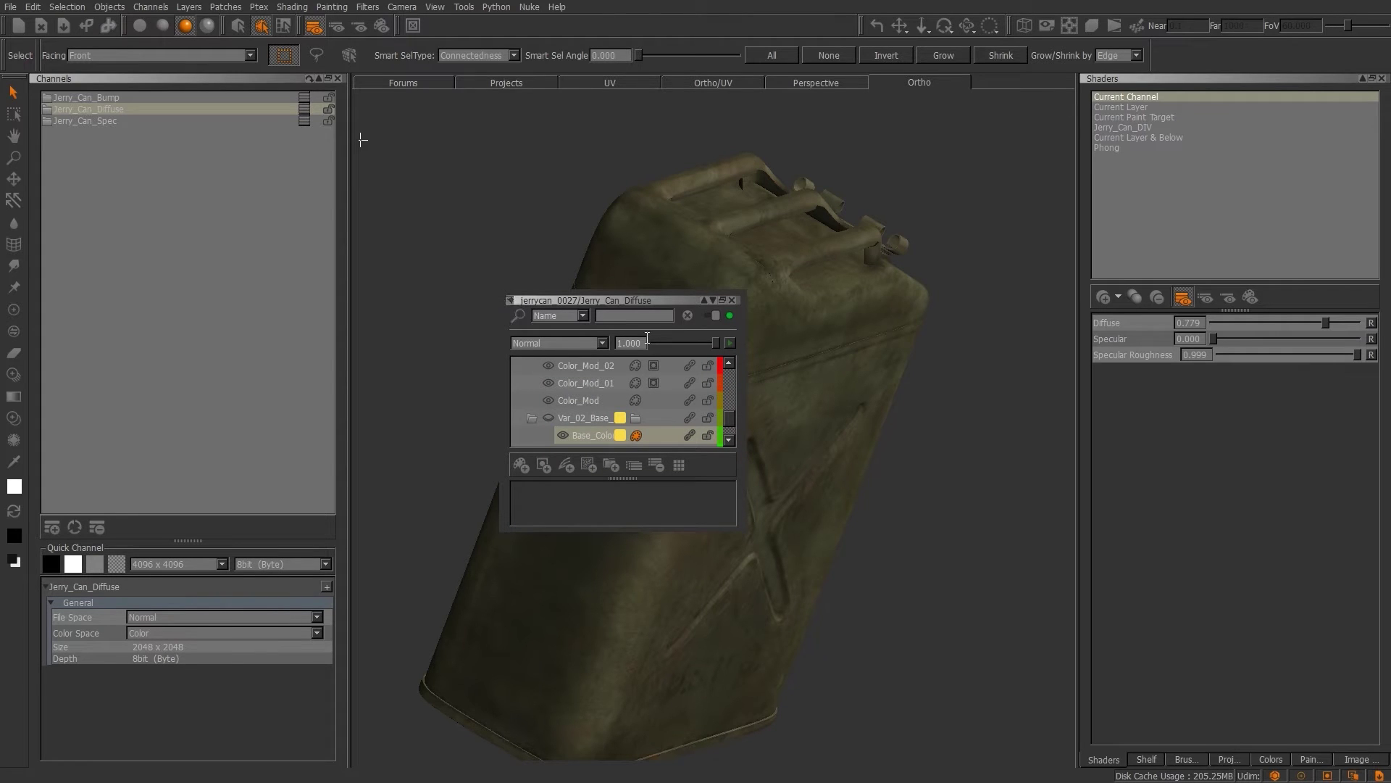
left_click_drag(636, 302, 232, 266)
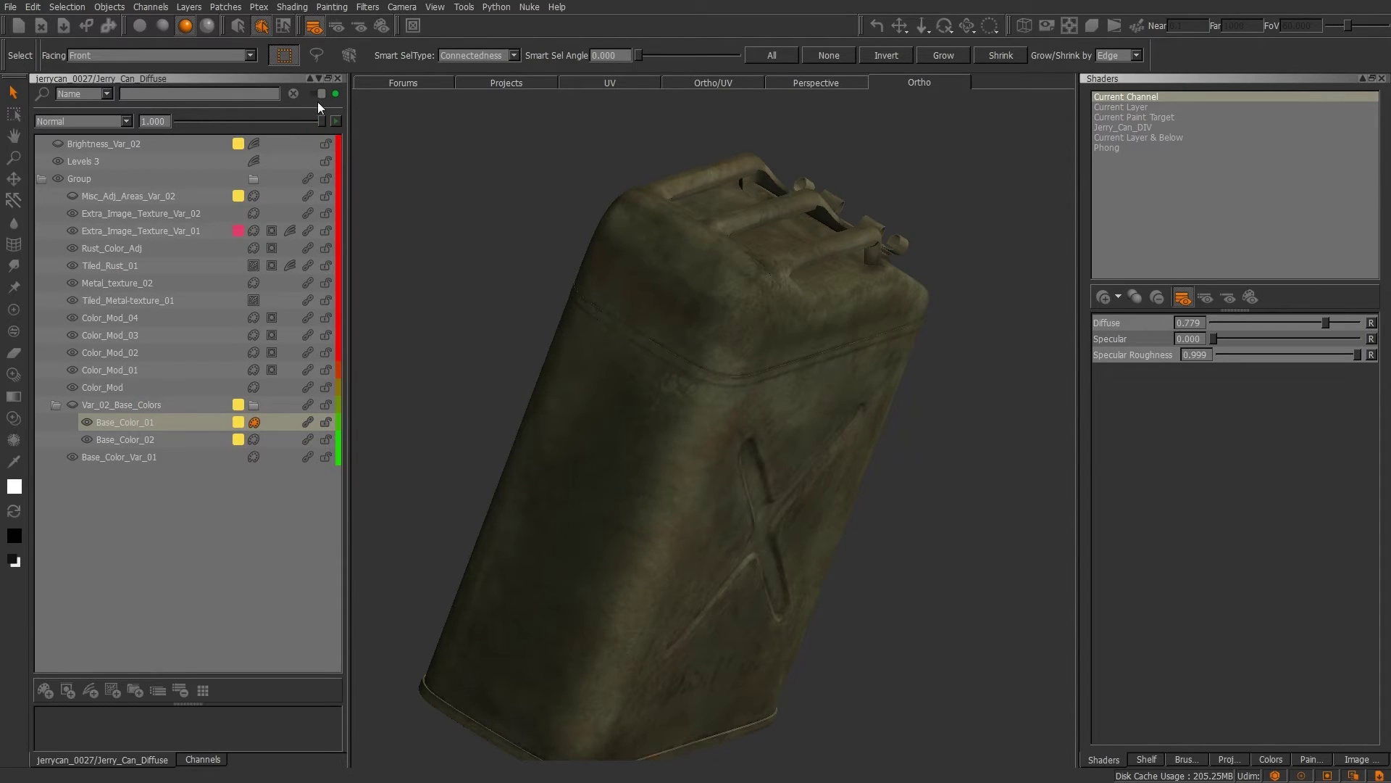
left_click(337, 78)
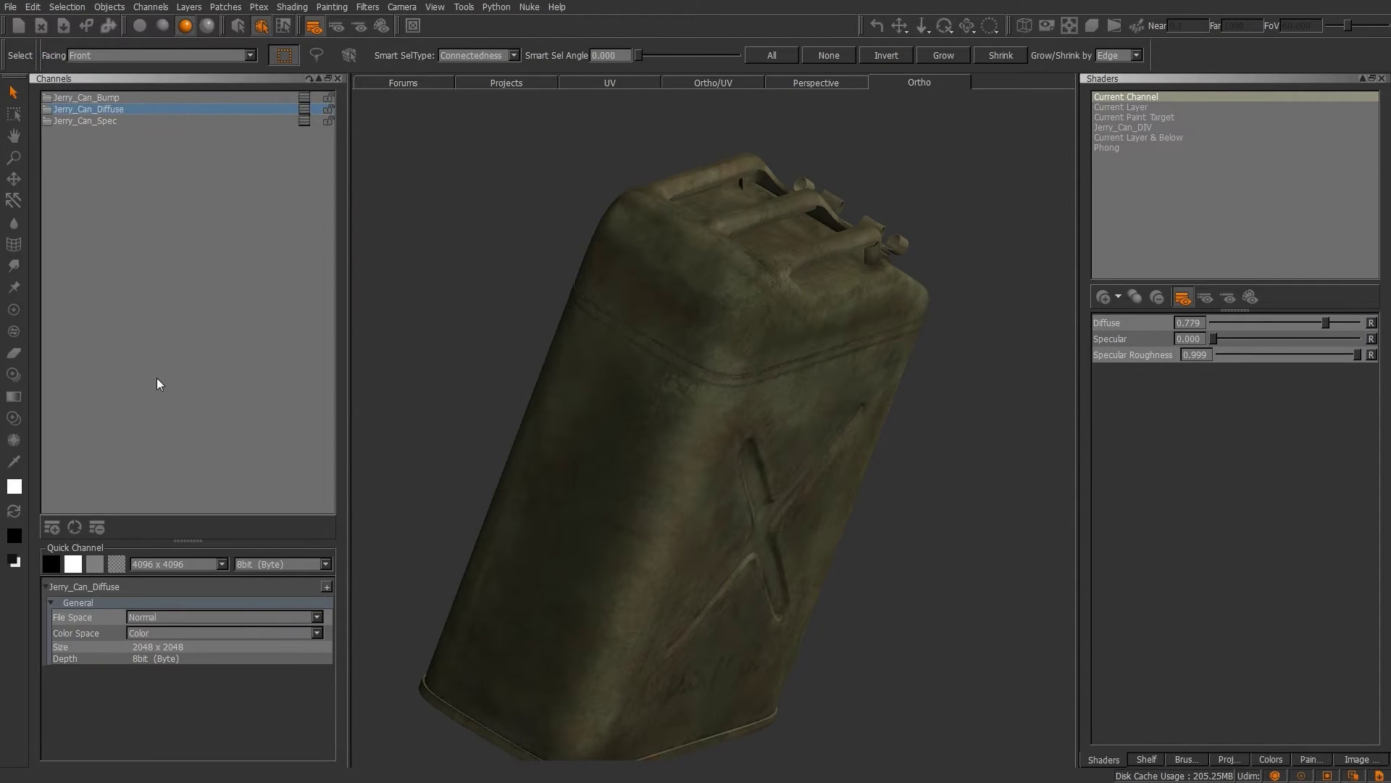
Step: Bring back the Layers palette from View > Palettes and return the left panel to channels
left_click(435, 6)
mouse_move(482, 147)
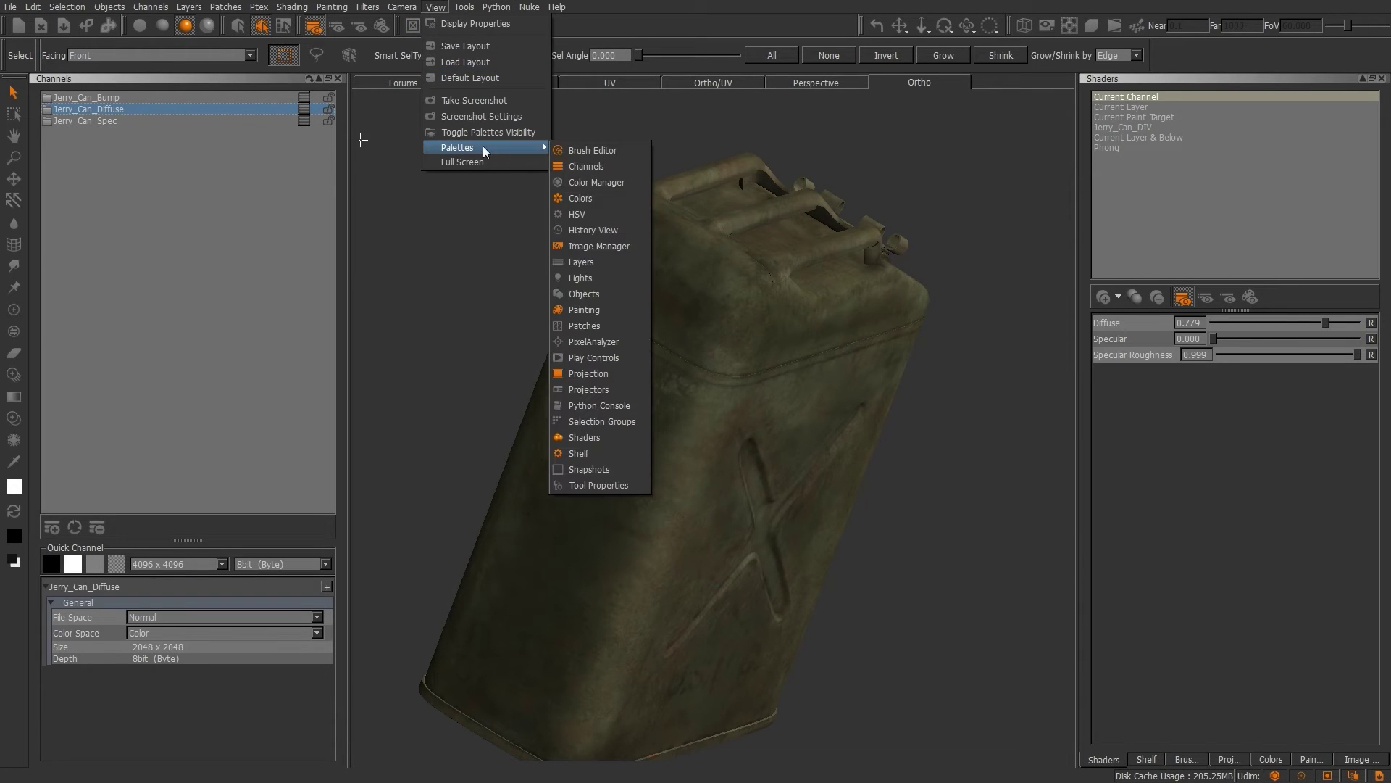
left_click(599, 263)
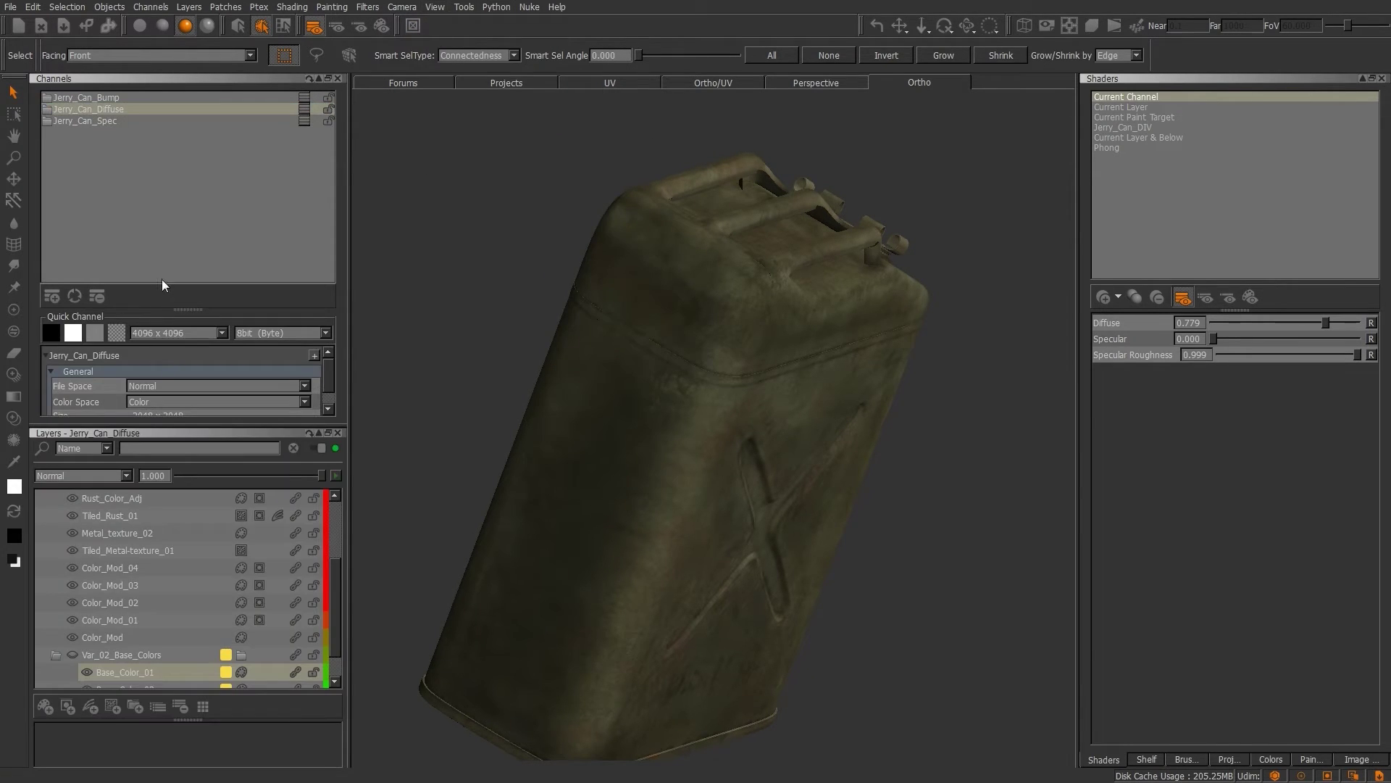
left_click_drag(158, 433, 173, 84)
left_click(165, 759)
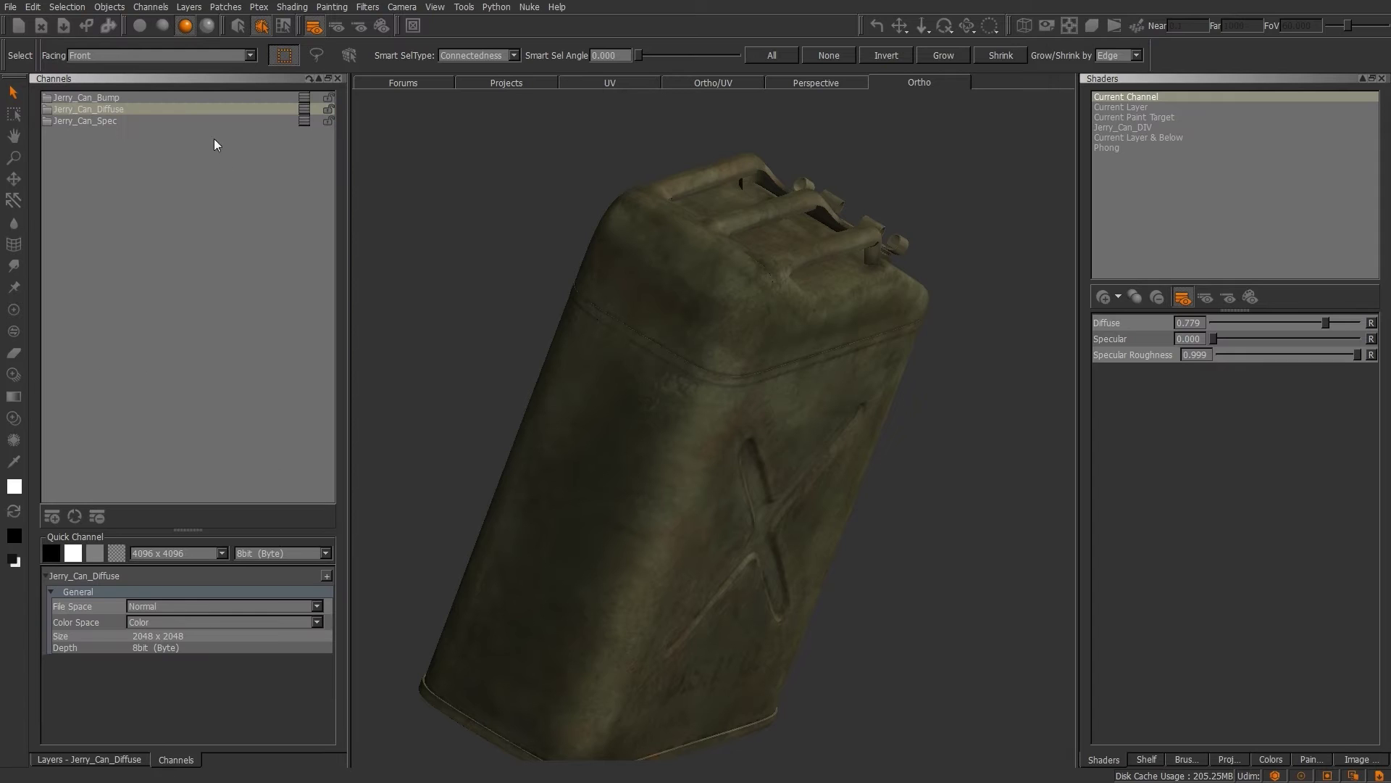
Step: Dock the channel list in the right column above shaders and collapse the Group folder
left_click_drag(1226, 180, 1228, 177)
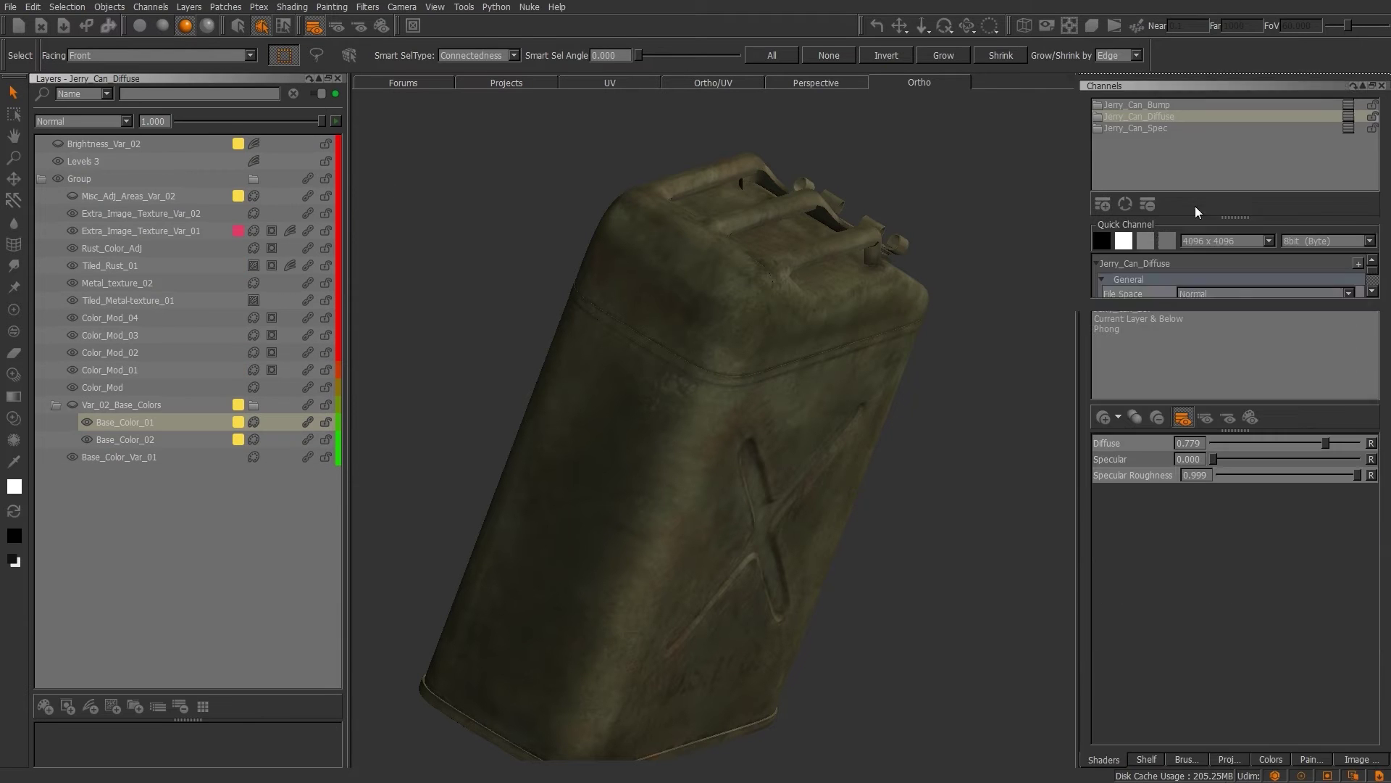
left_click(41, 179)
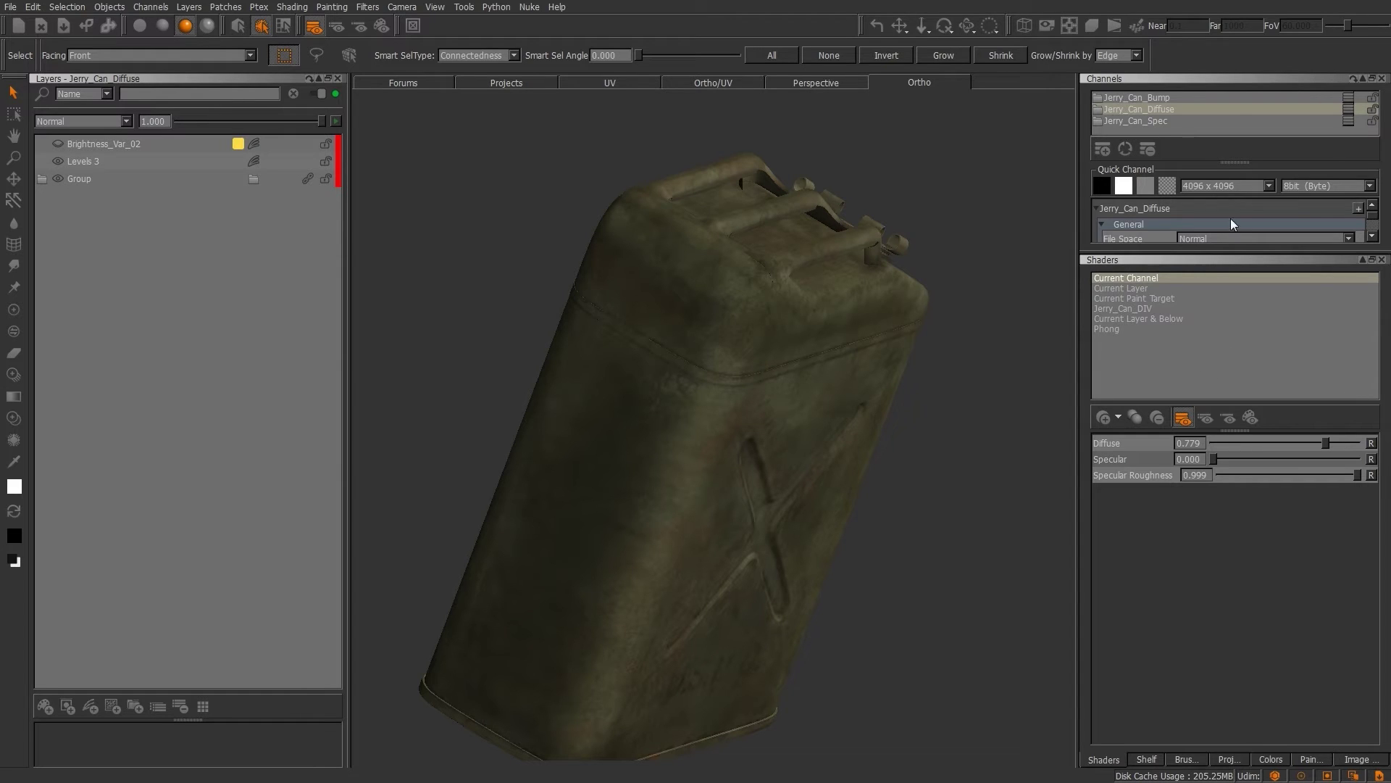
left_click_drag(1232, 74, 1268, 333)
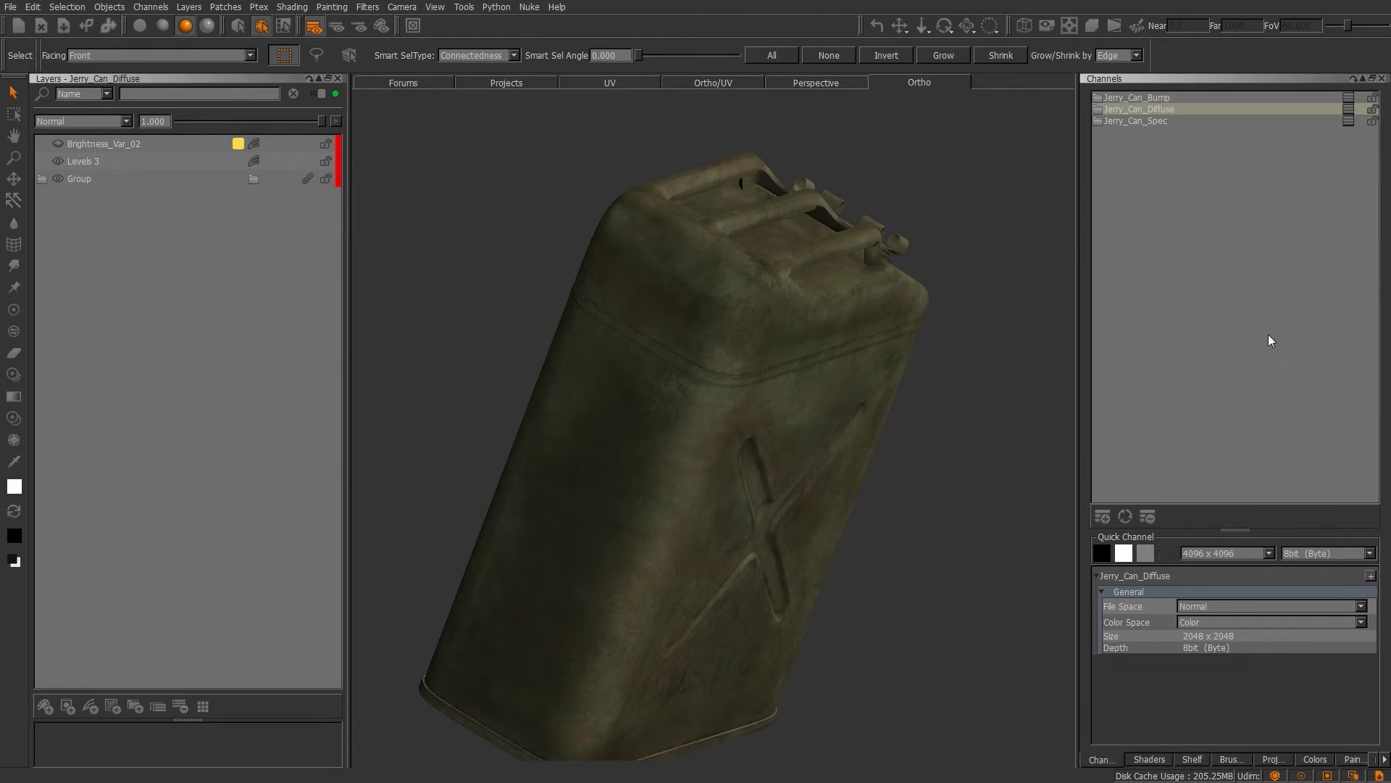
left_click(1102, 516)
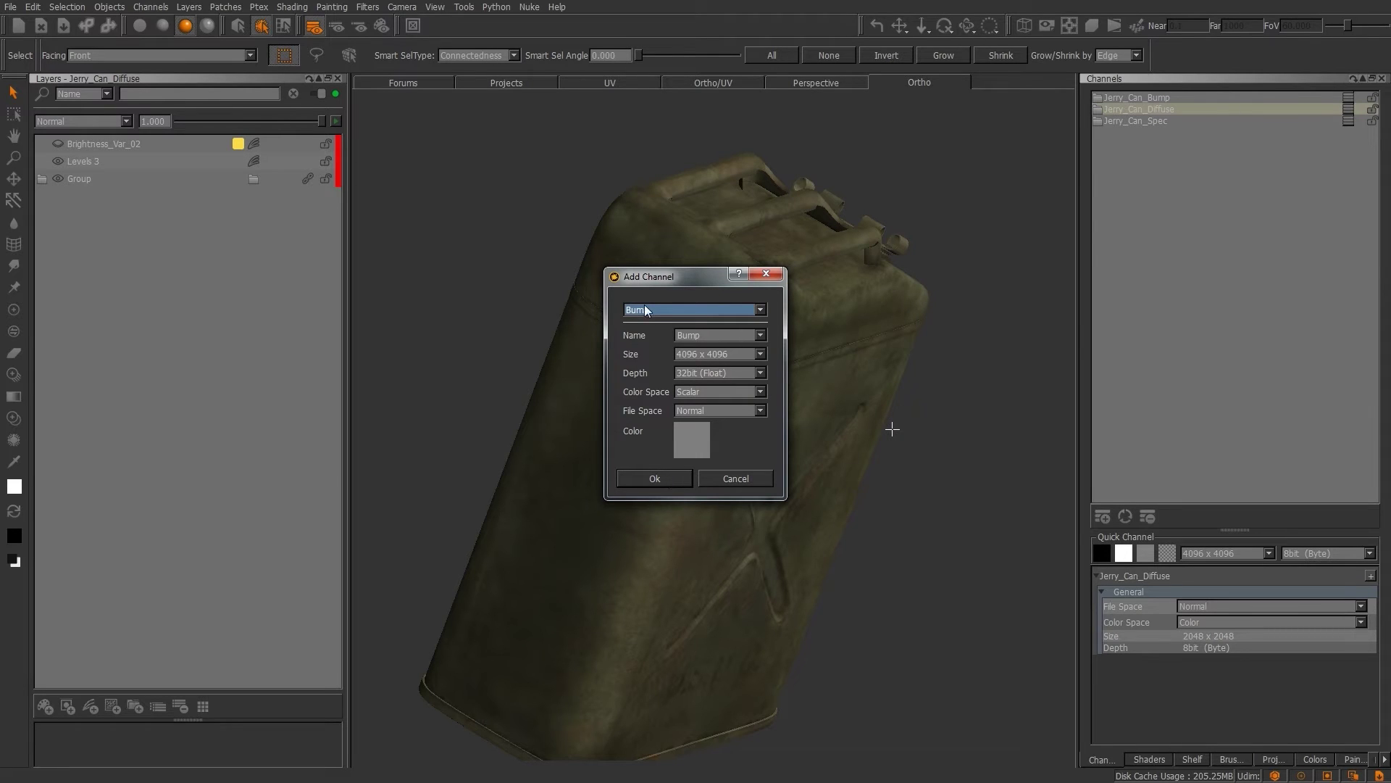
Step: Name the new 4096 x 4096, 32bit float scalar channel Demo, select it, and enlarge the layer area
key("Tab")
key("Escape")
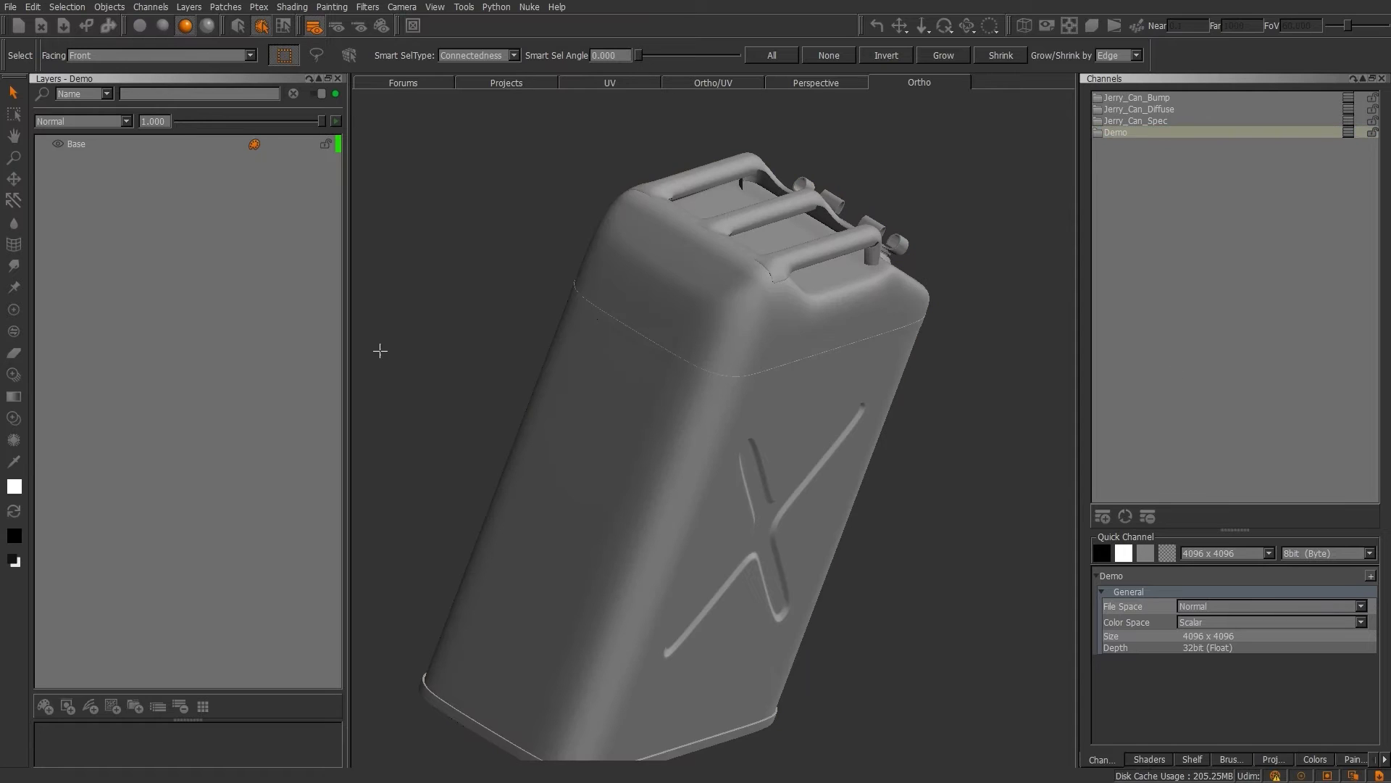
left_click(1127, 134)
left_click_drag(201, 719, 212, 523)
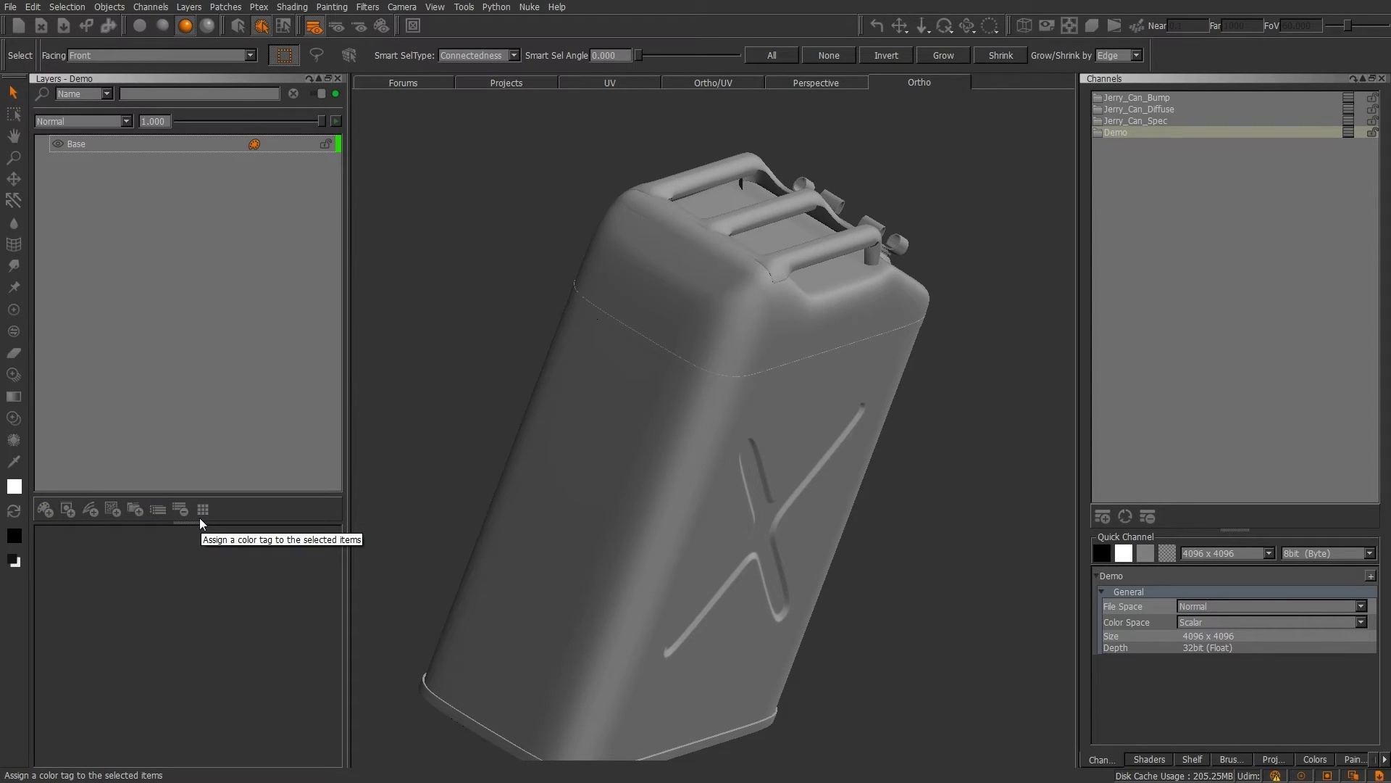
Step: Add a masked layer above Base, browse the Procedural > Pattern layer types, then add a group
left_click(43, 510)
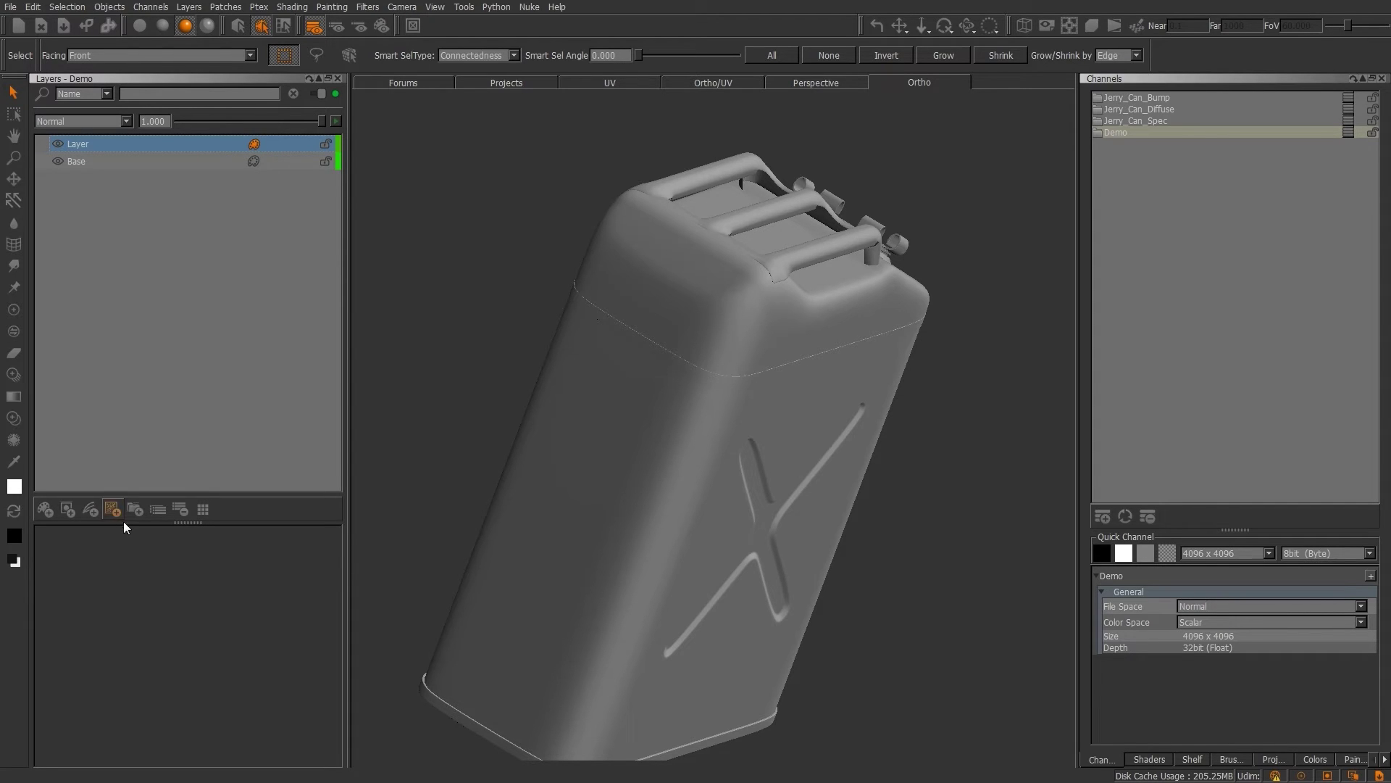
left_click(68, 510)
left_click(111, 514)
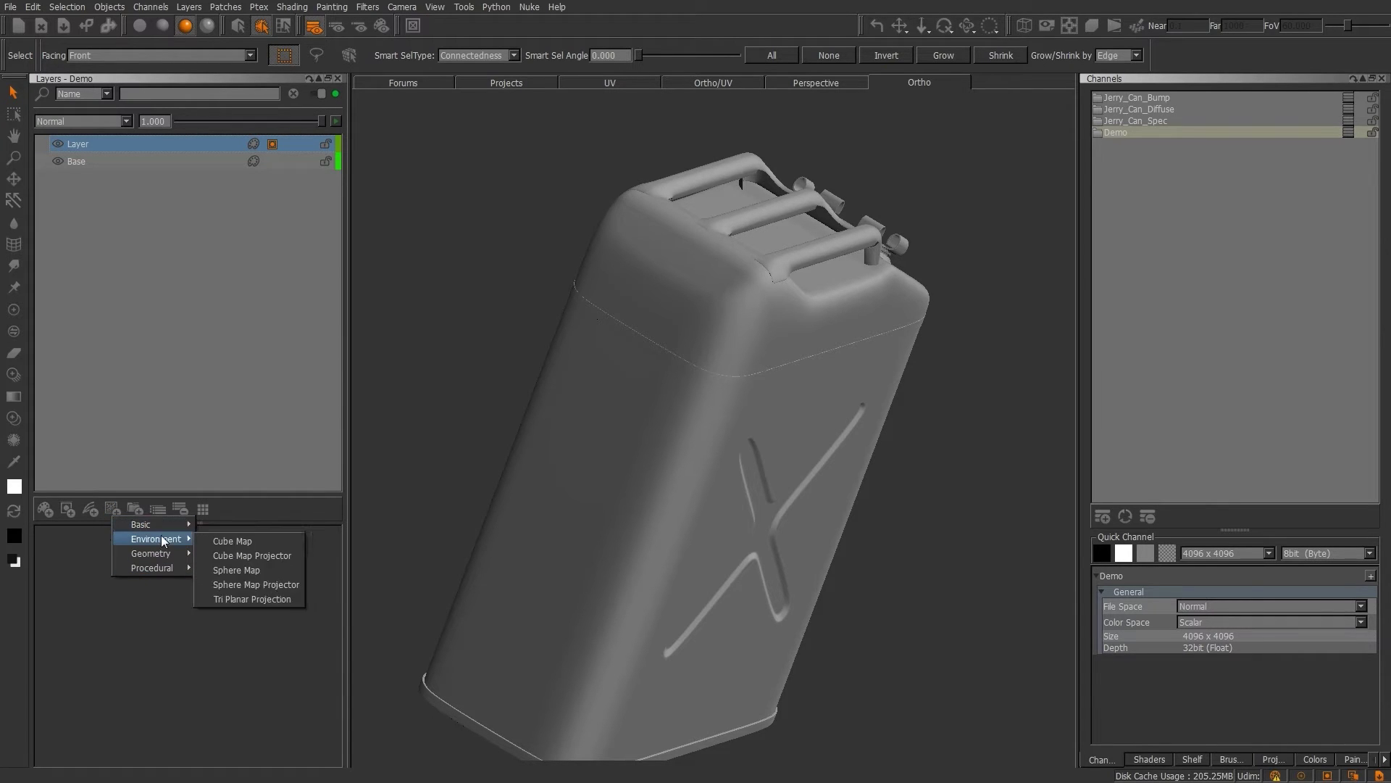
mouse_move(163, 568)
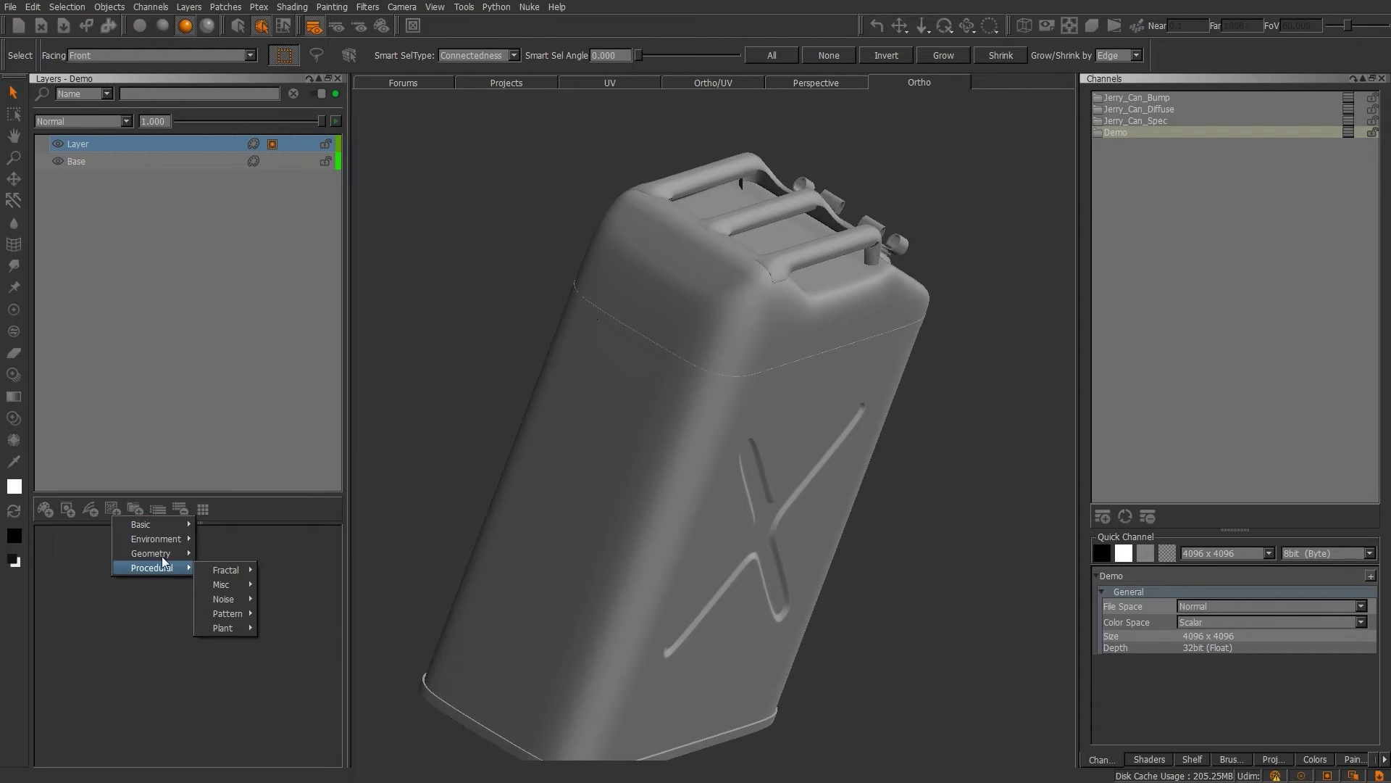
mouse_move(167, 538)
mouse_move(218, 613)
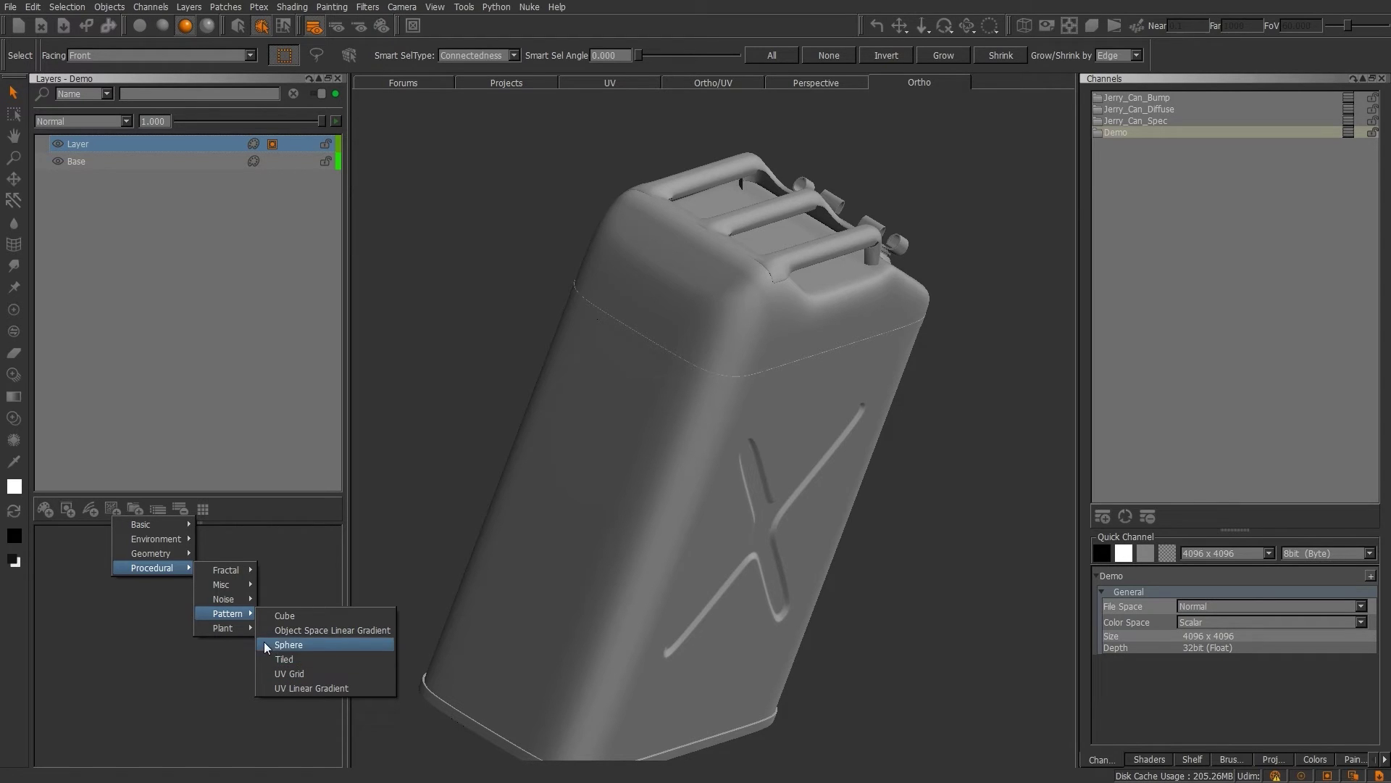
left_click(297, 658)
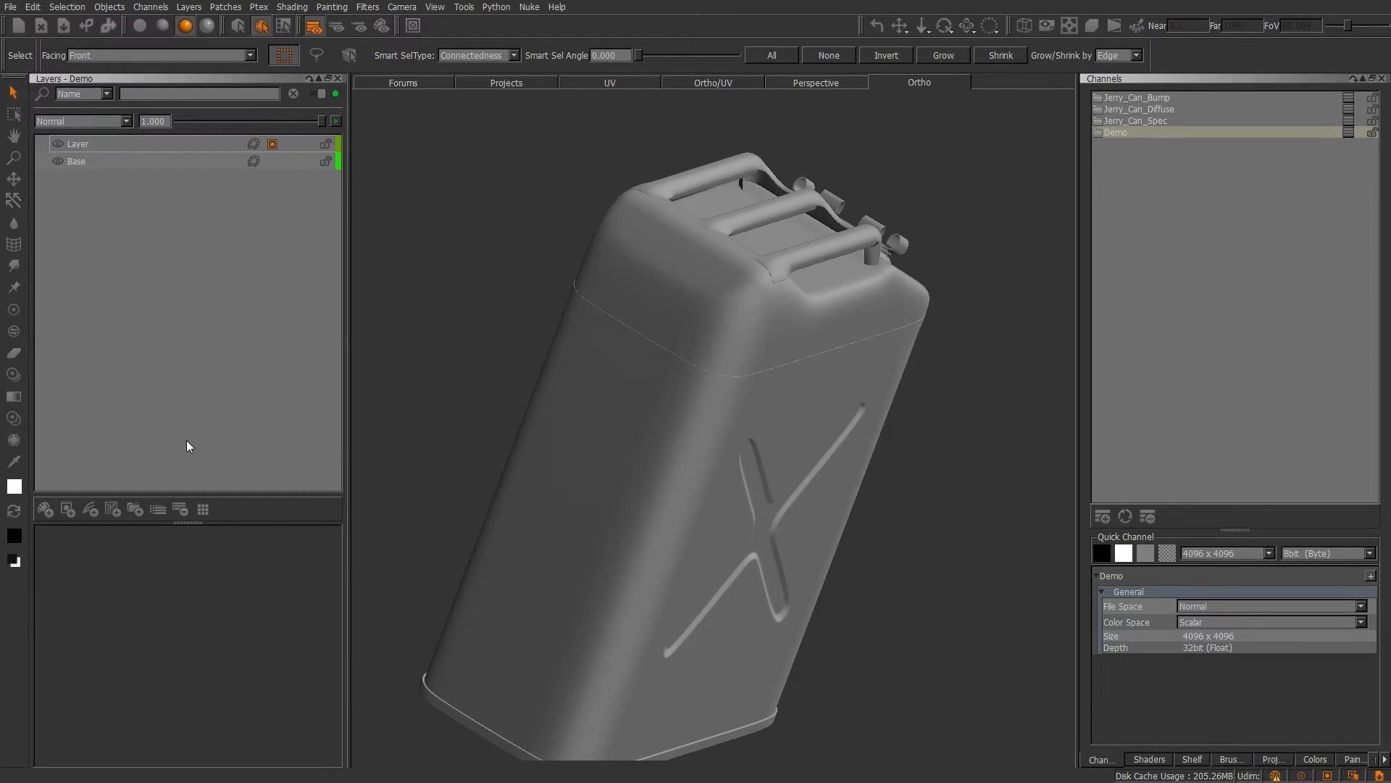
left_click(134, 510)
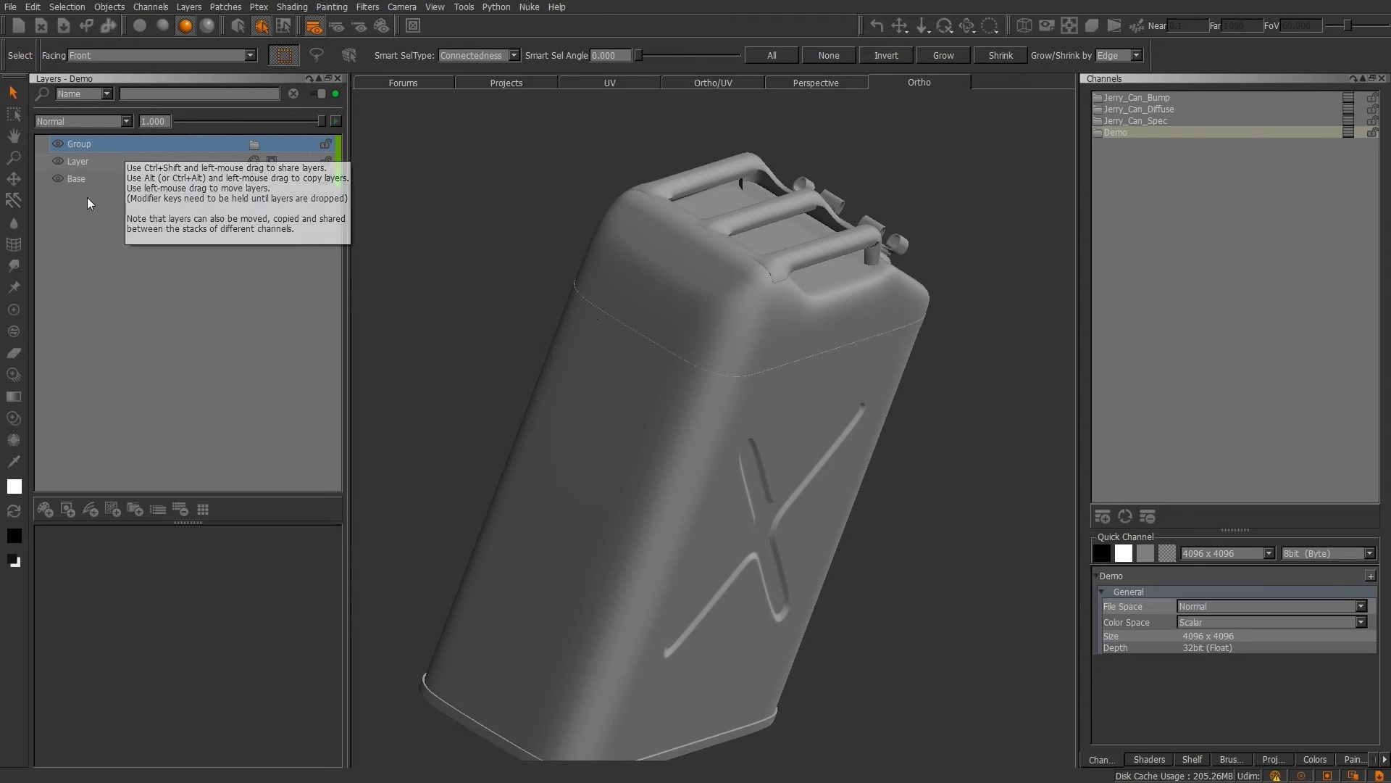
Step: Nest the new layer inside the Group, then select the Group
left_click(84, 164)
left_click_drag(96, 154, 107, 143)
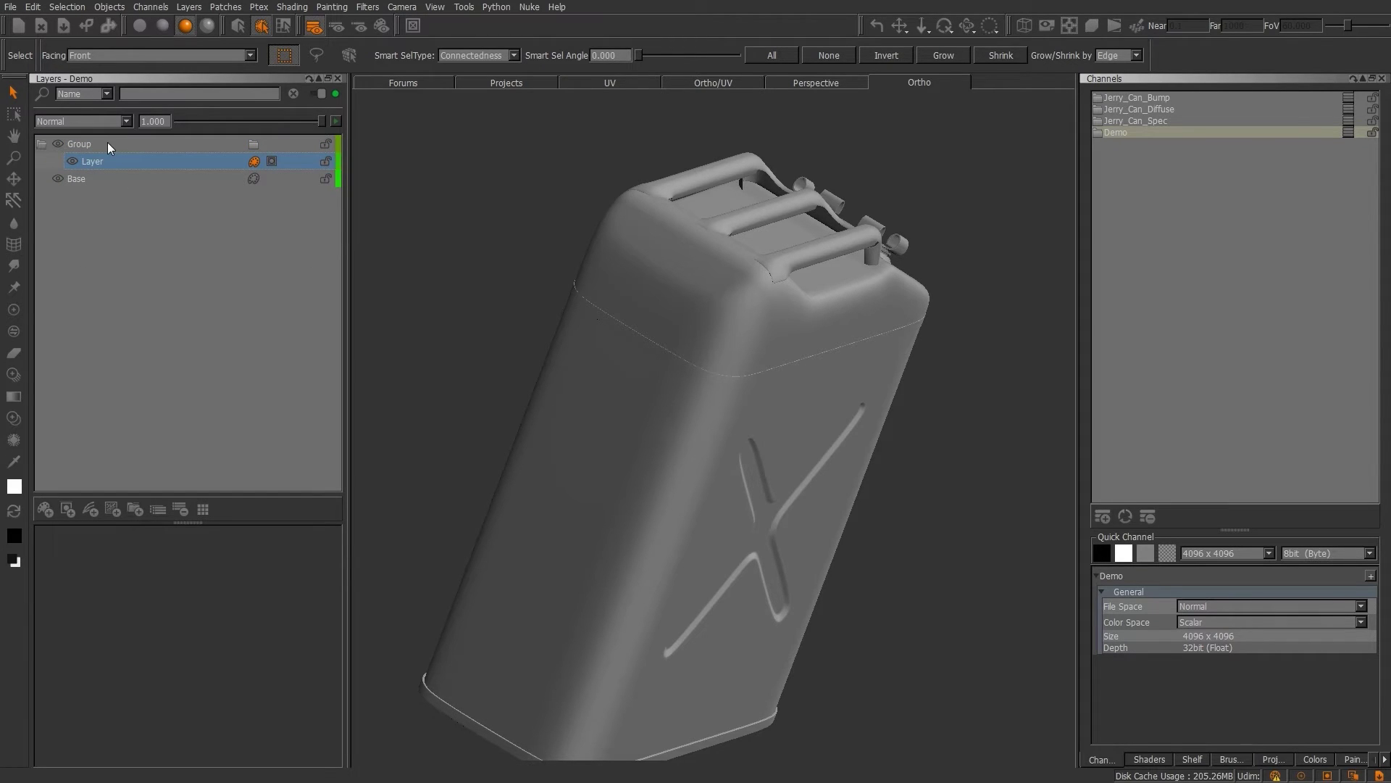
left_click(107, 369)
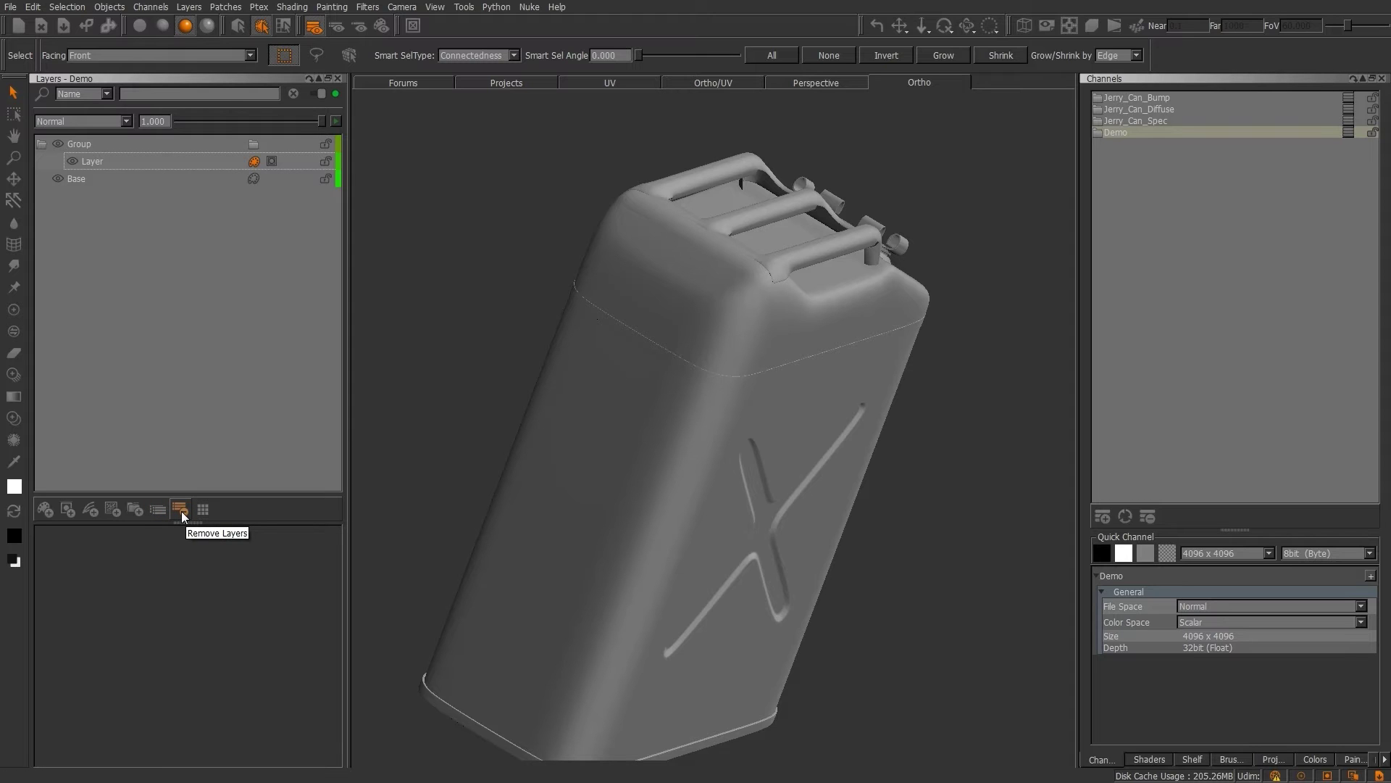
left_click(147, 161)
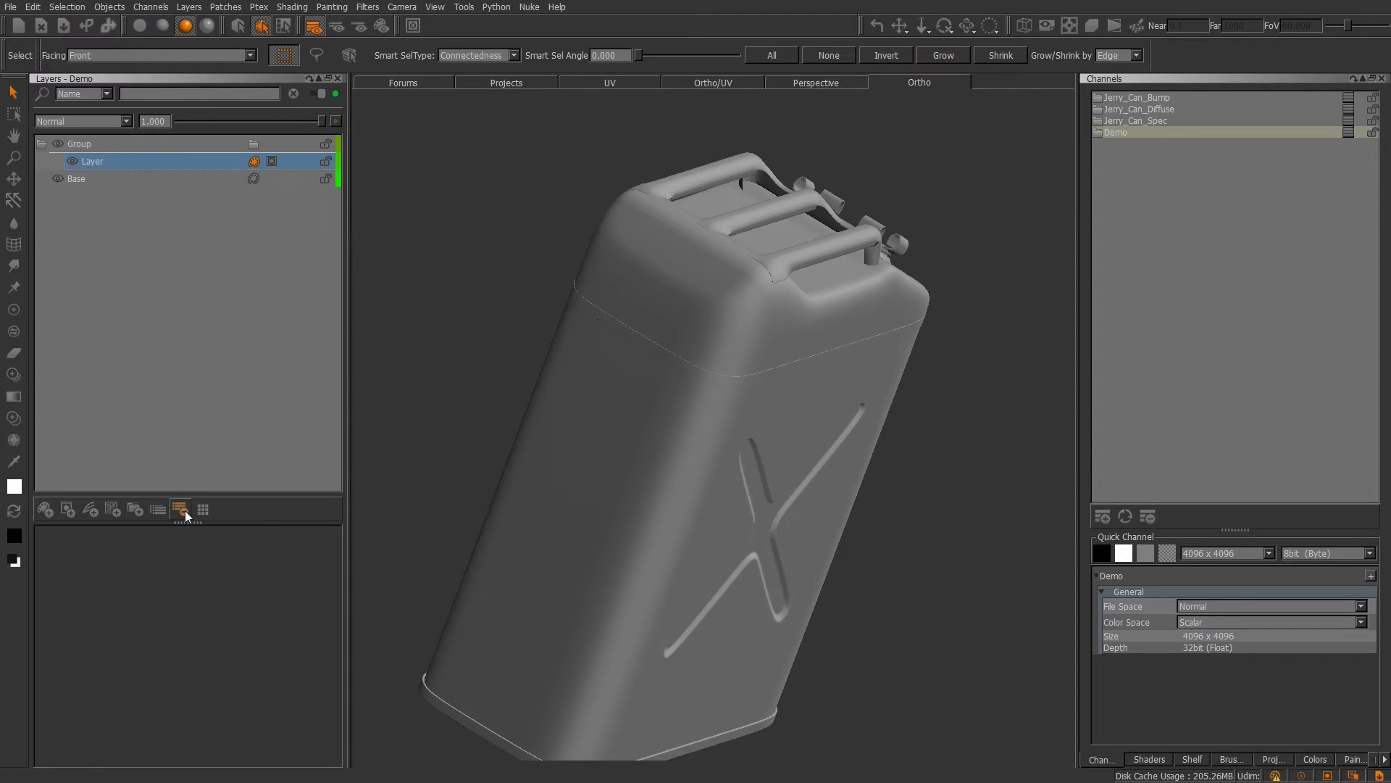
left_click(100, 145)
Step: Remove the Group and its layer, and tag Base dark blue
left_click(181, 513)
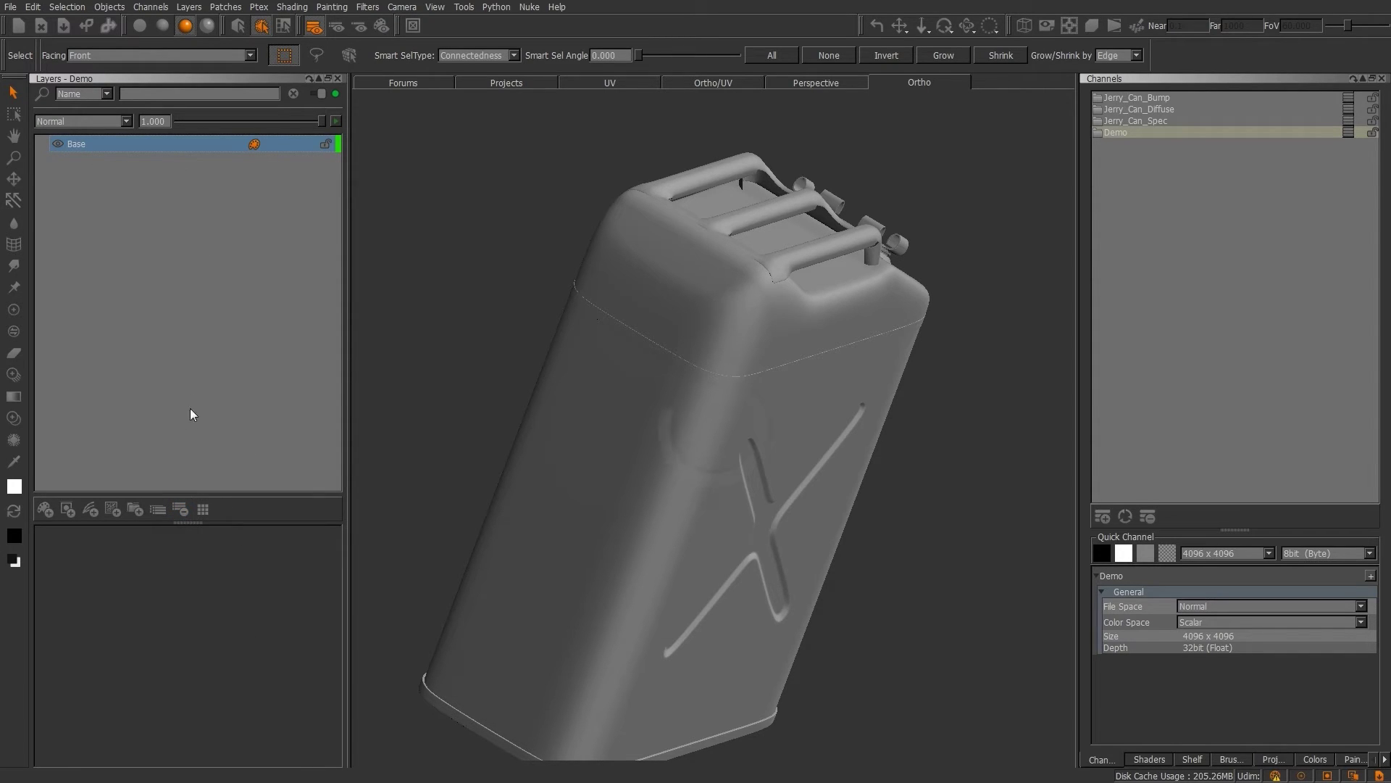
left_click(204, 510)
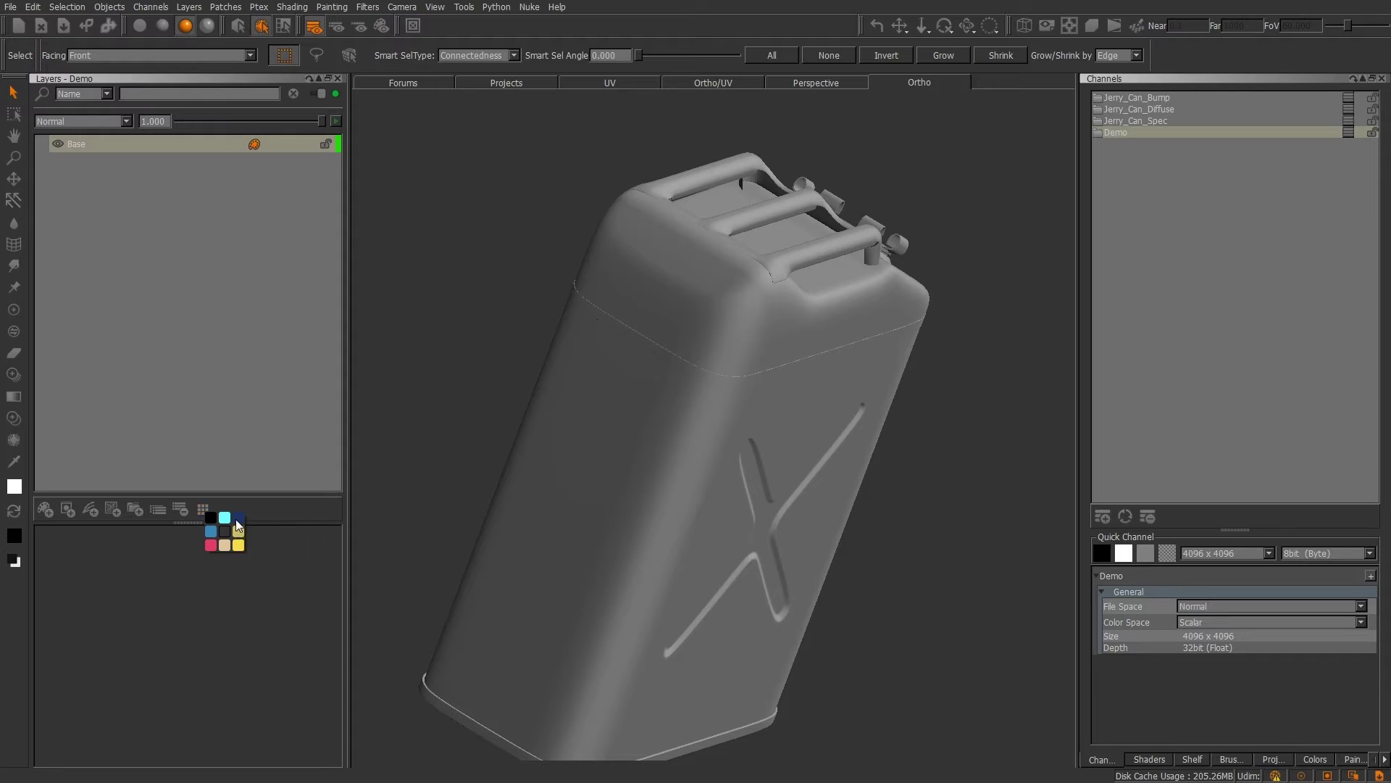
left_click(237, 519)
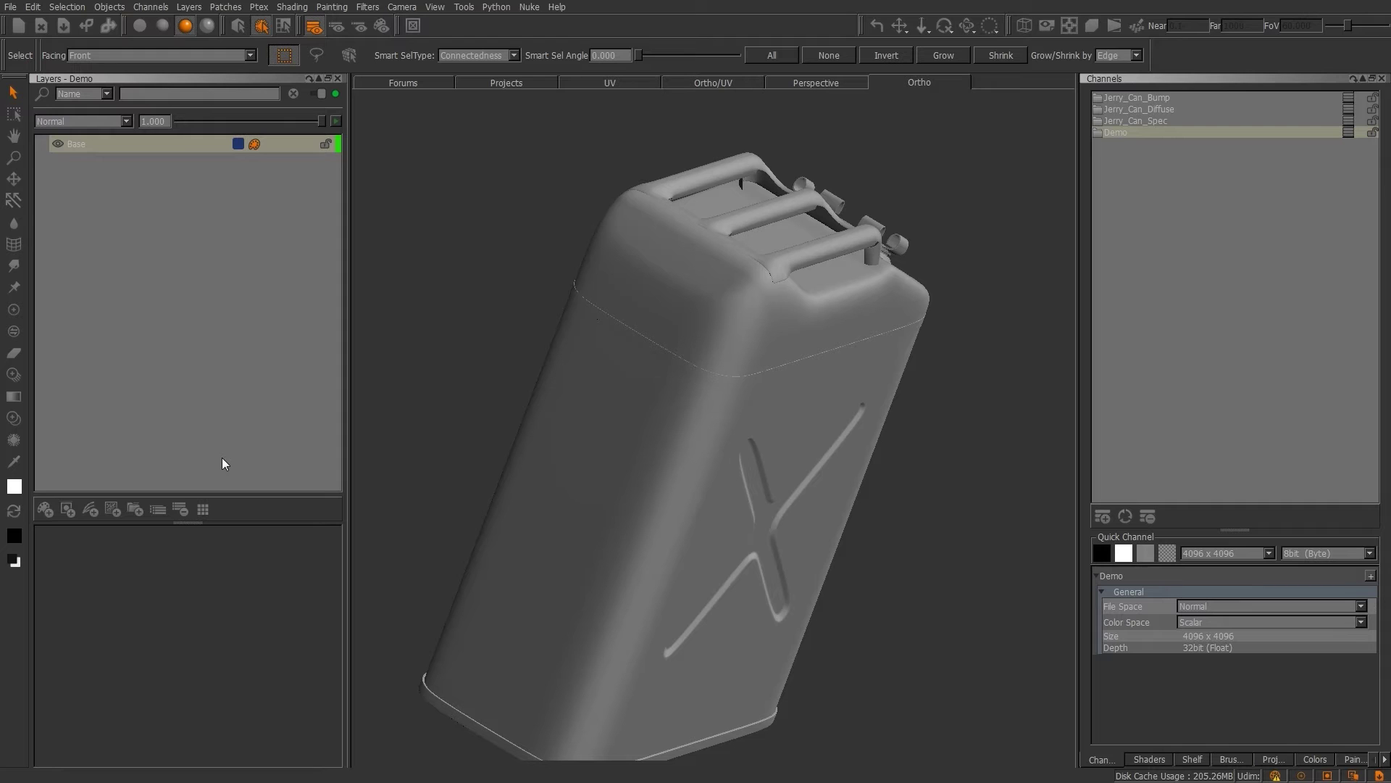
Step: Add a new layer above Base and tag it yellow
left_click(54, 505)
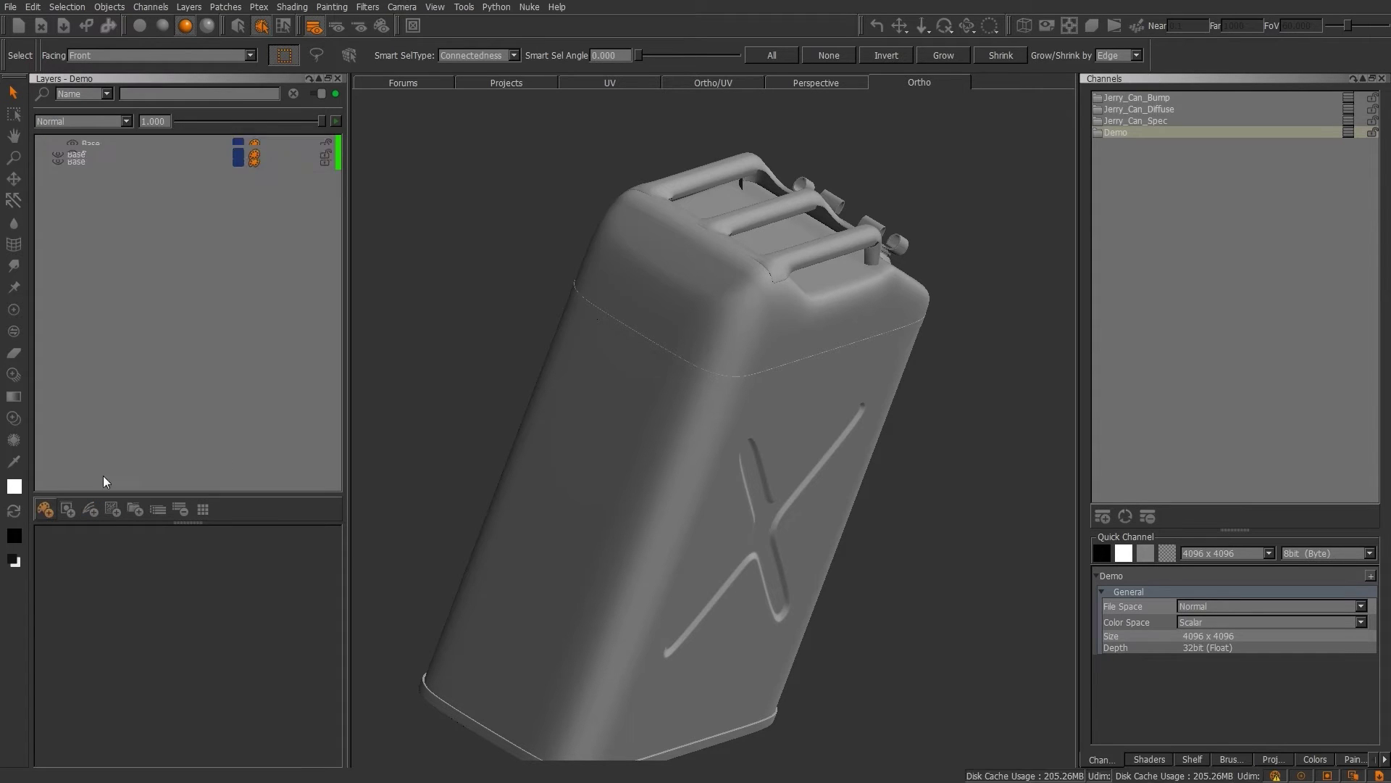
left_click(203, 509)
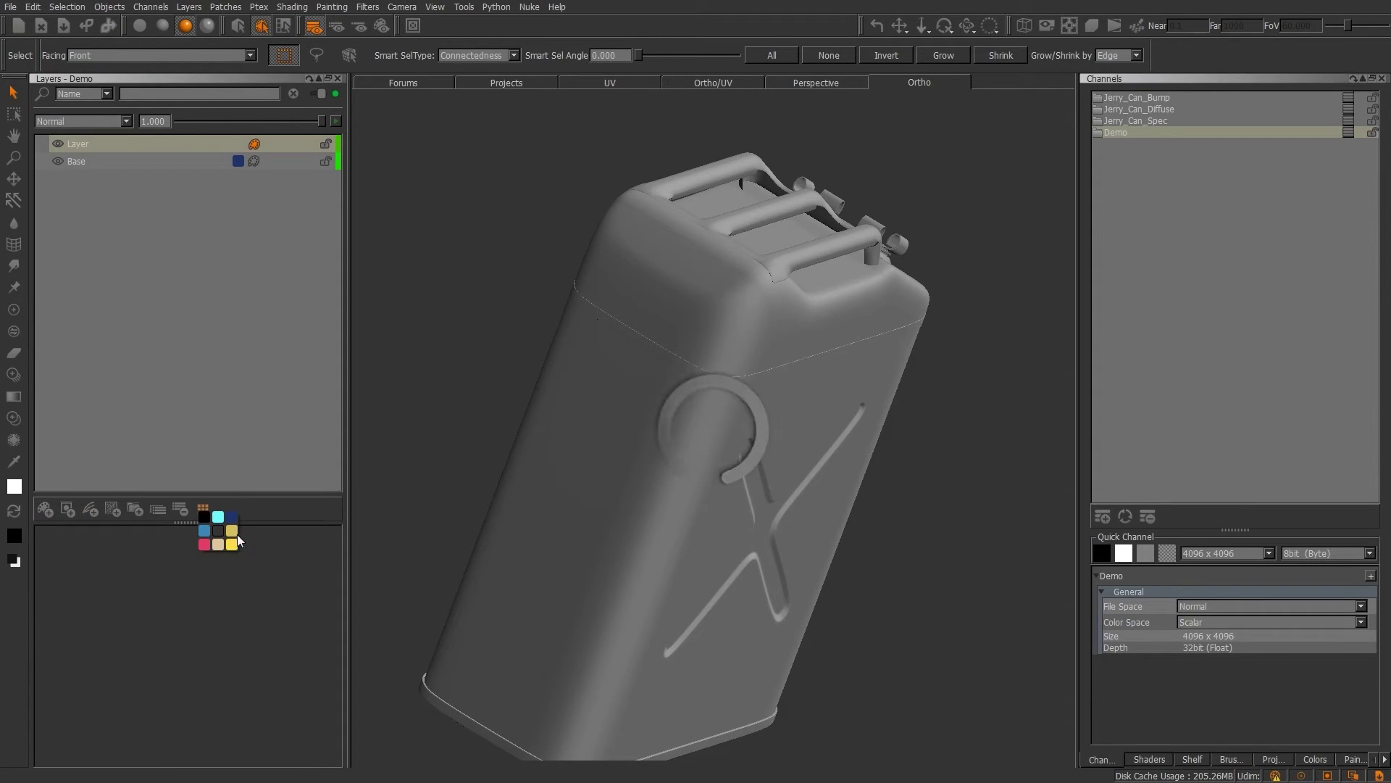
left_click(232, 531)
left_click(272, 462)
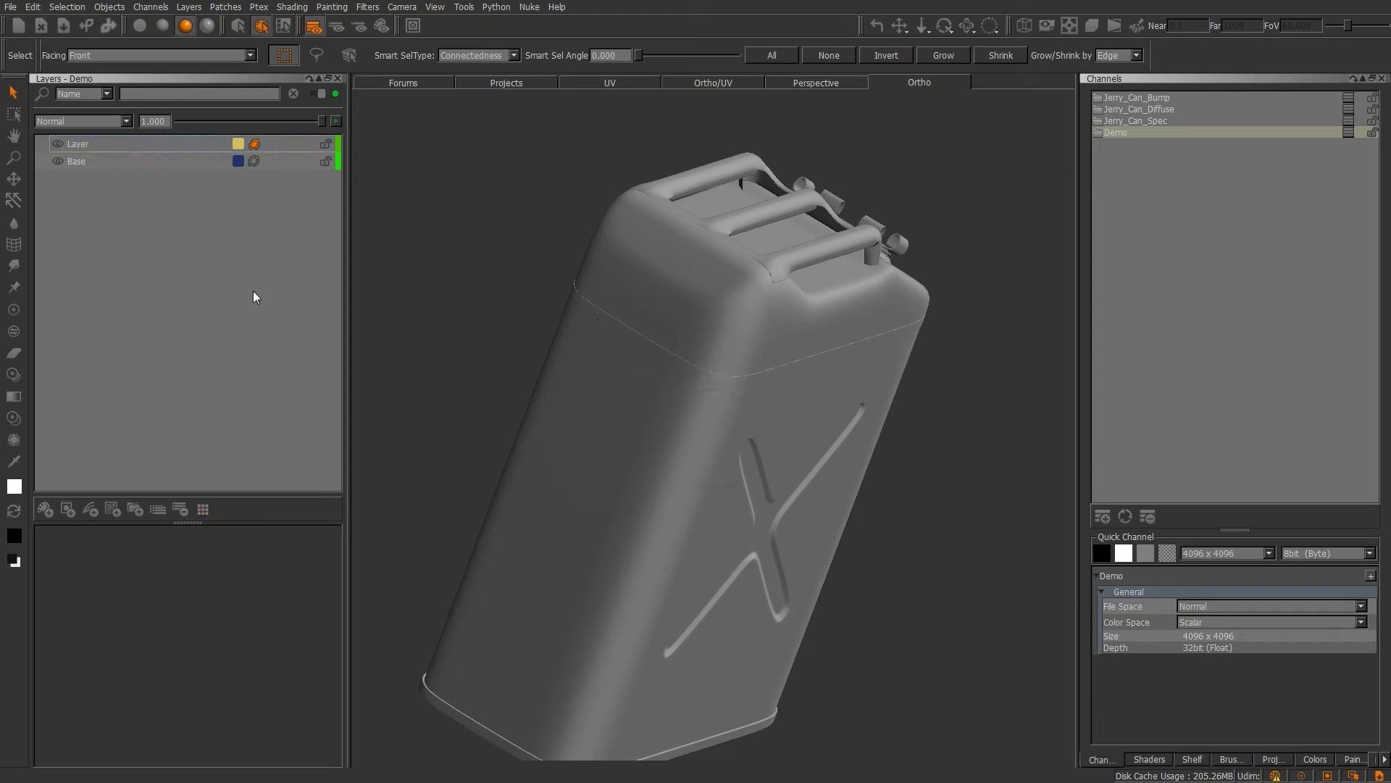
Step: Set the Layers filter criteria to Color Tag
left_click(106, 93)
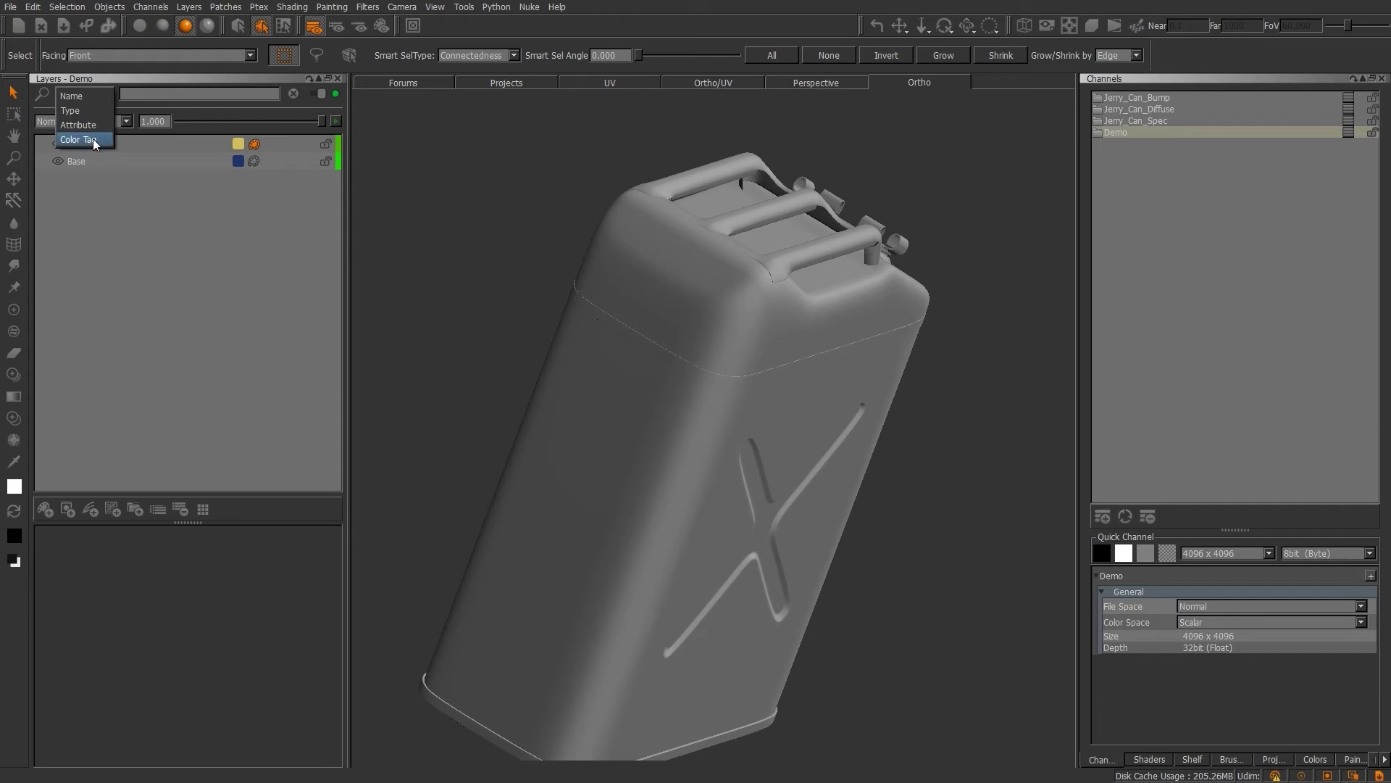
left_click(225, 244)
left_click(144, 89)
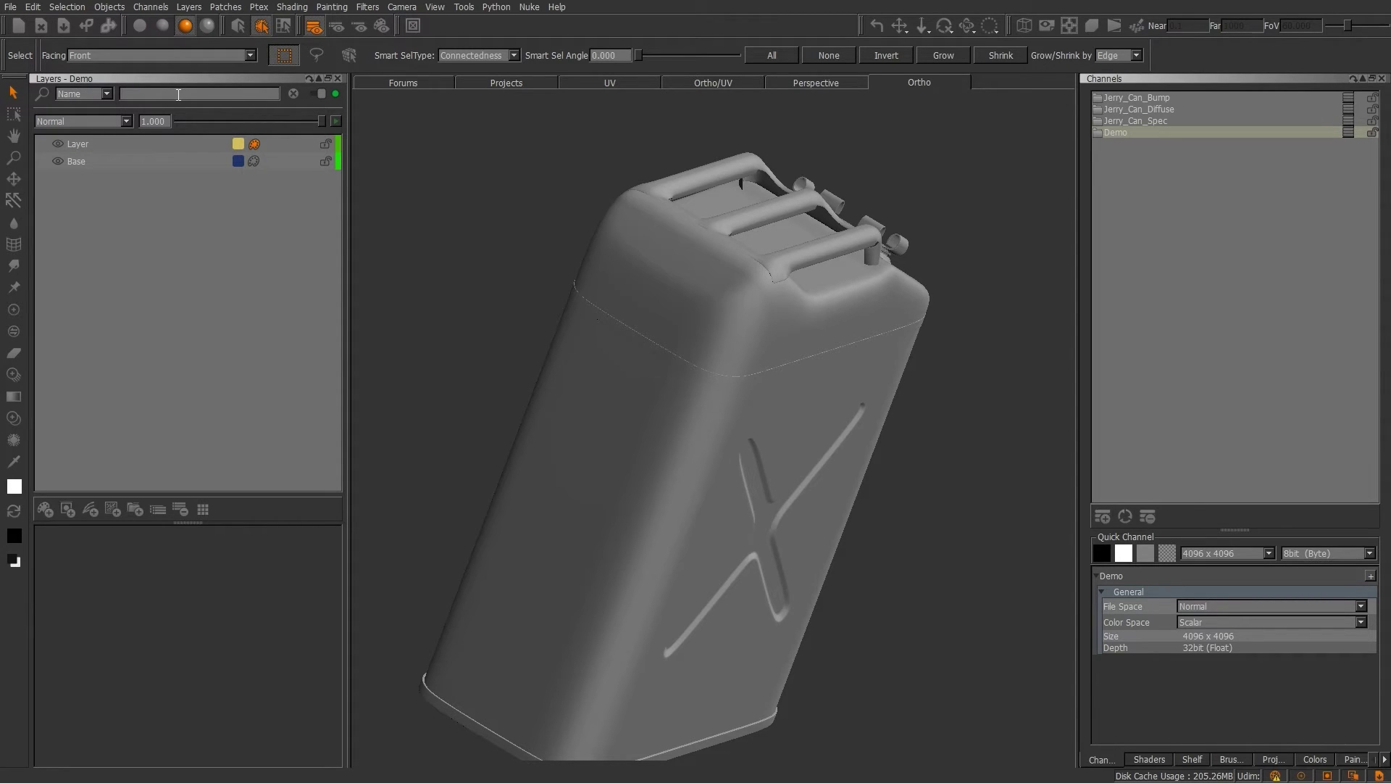
left_click(107, 95)
left_click(93, 140)
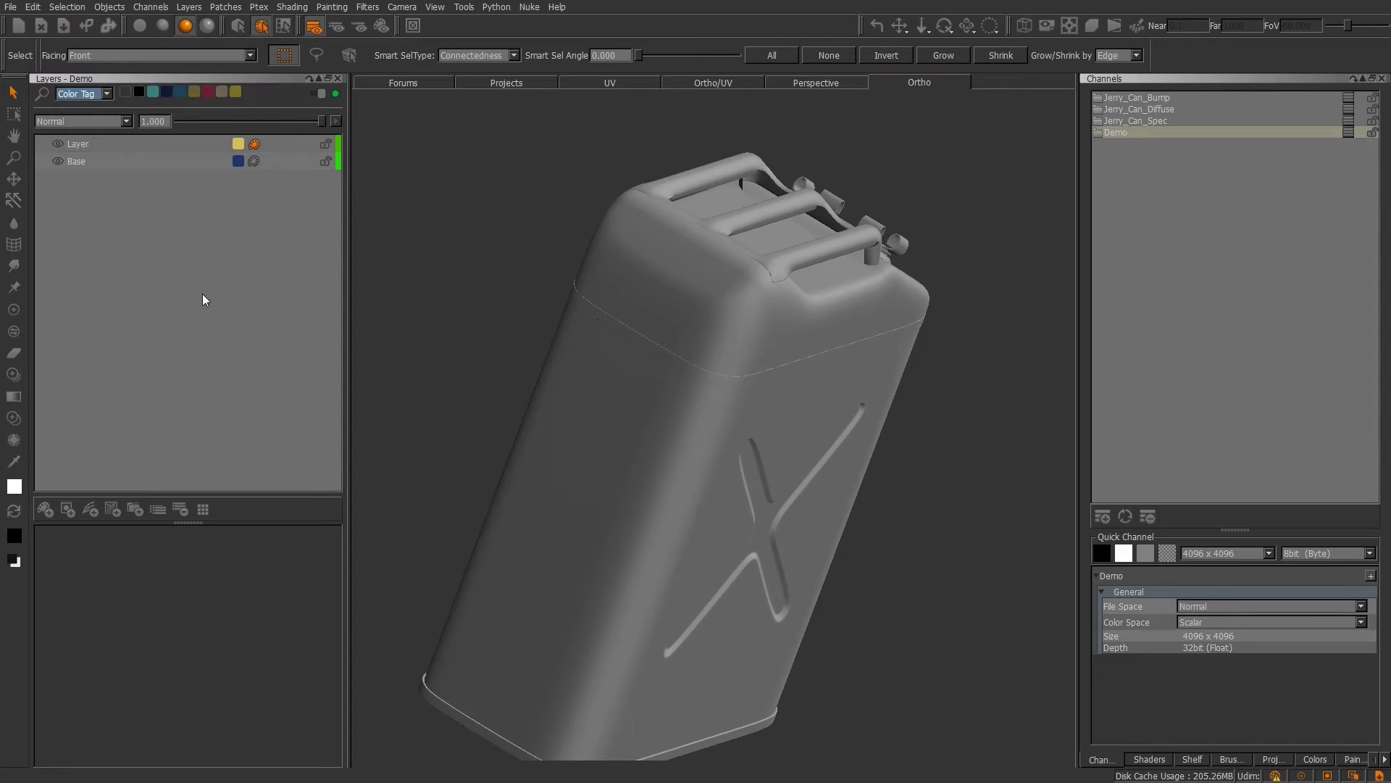
Step: Toggle the cyan, yellow and blue tag swatches in the filter, then filter by Name again
left_click(154, 92)
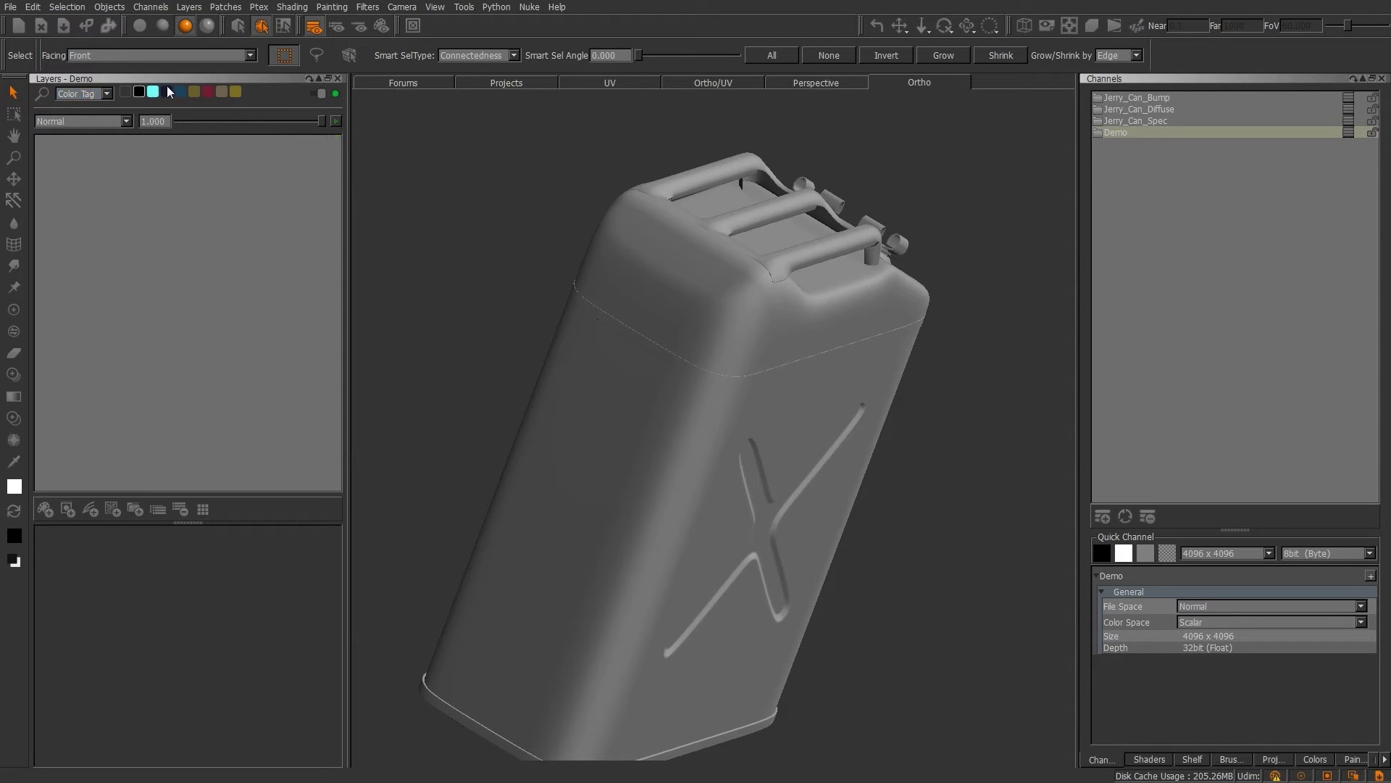
left_click(196, 92)
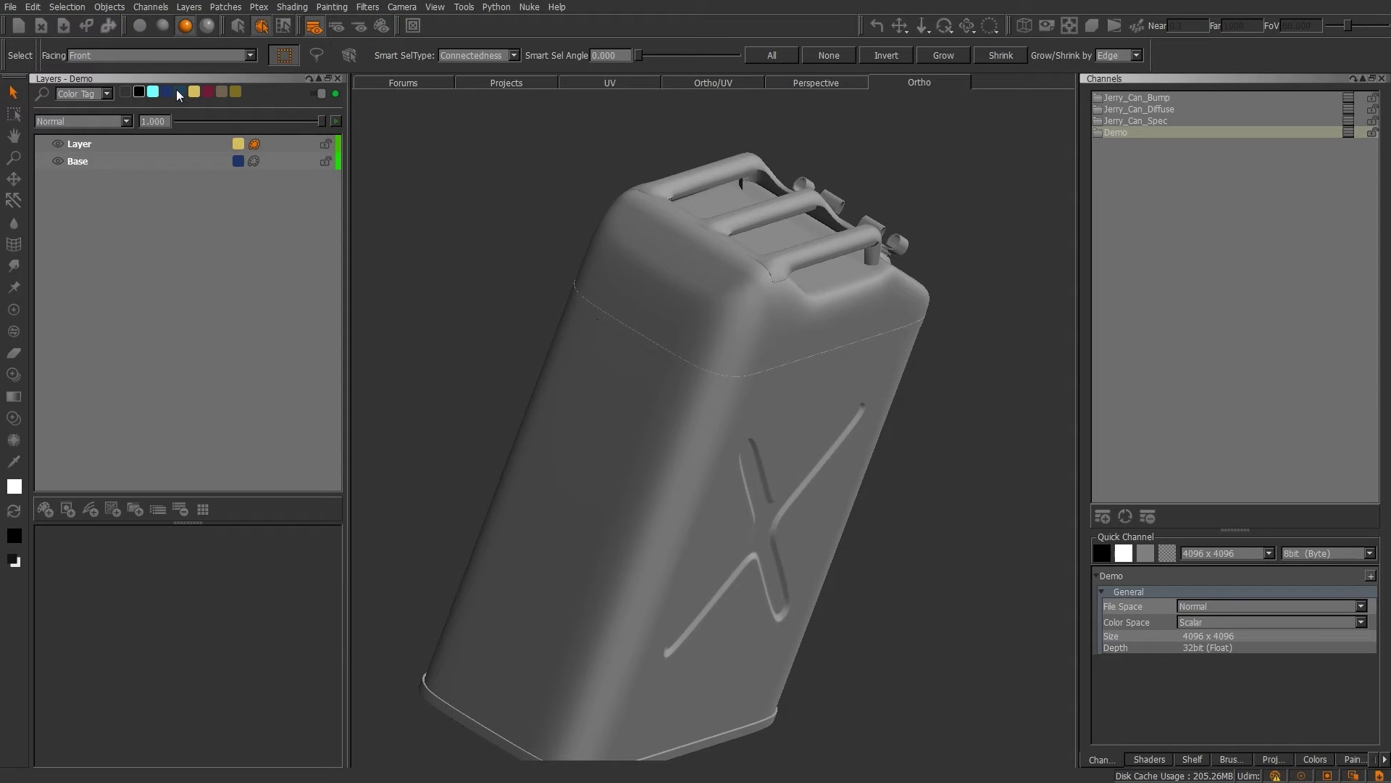
left_click(168, 92)
left_click(87, 93)
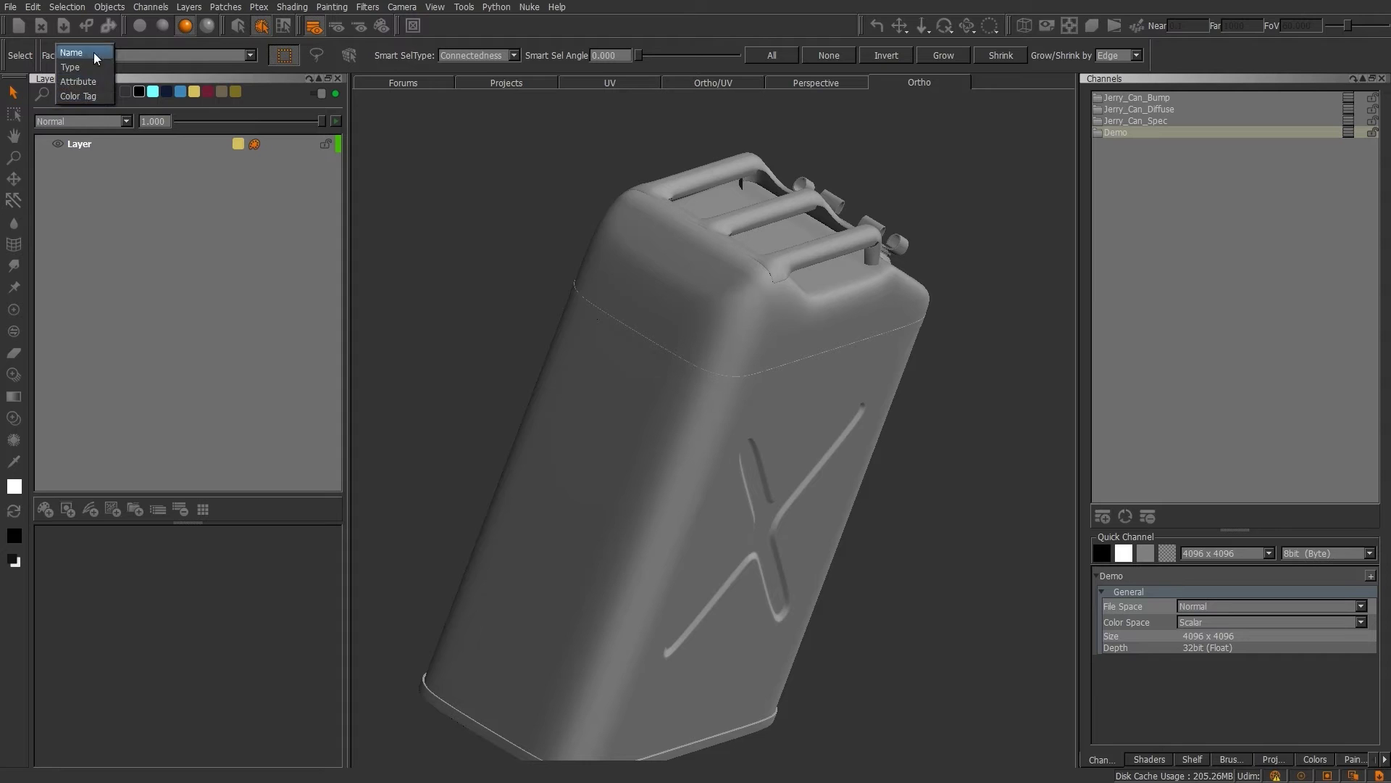
left_click(240, 91)
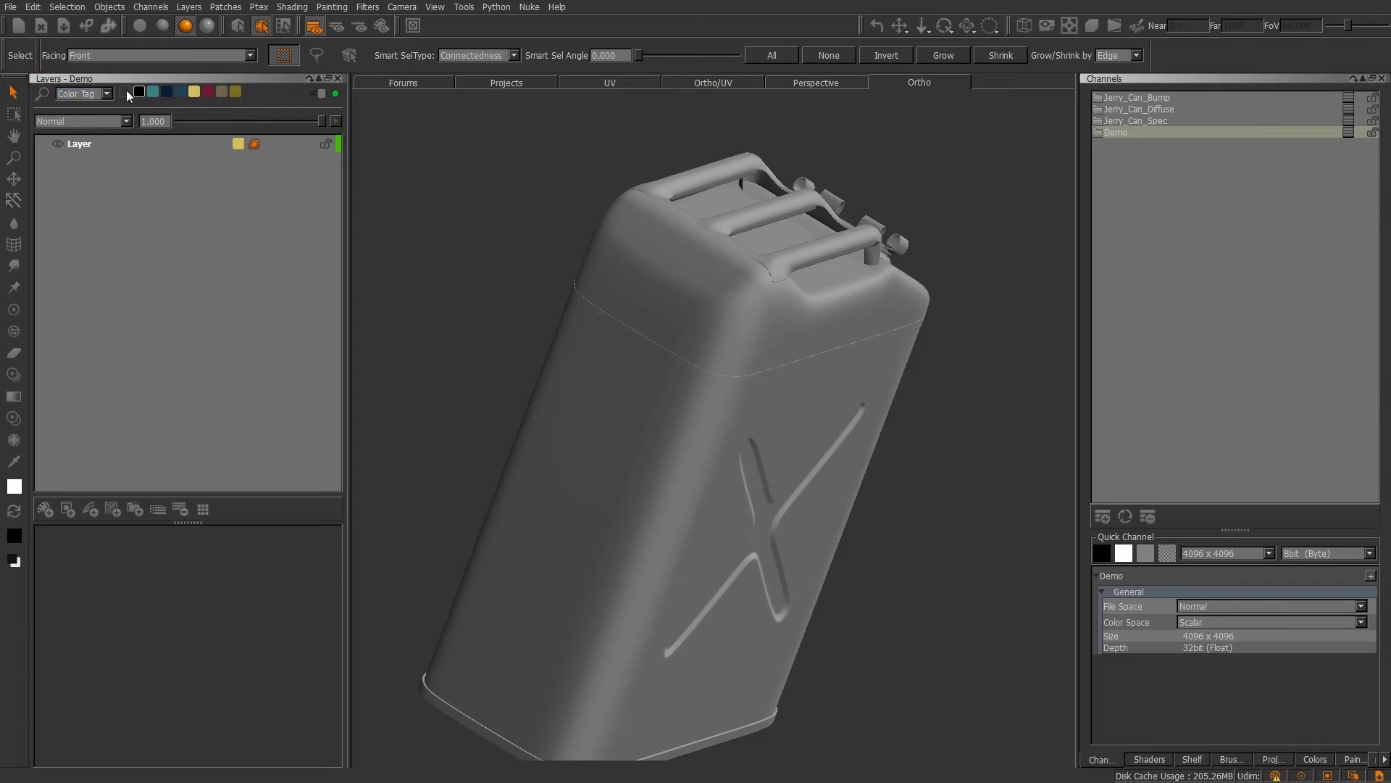
left_click(98, 90)
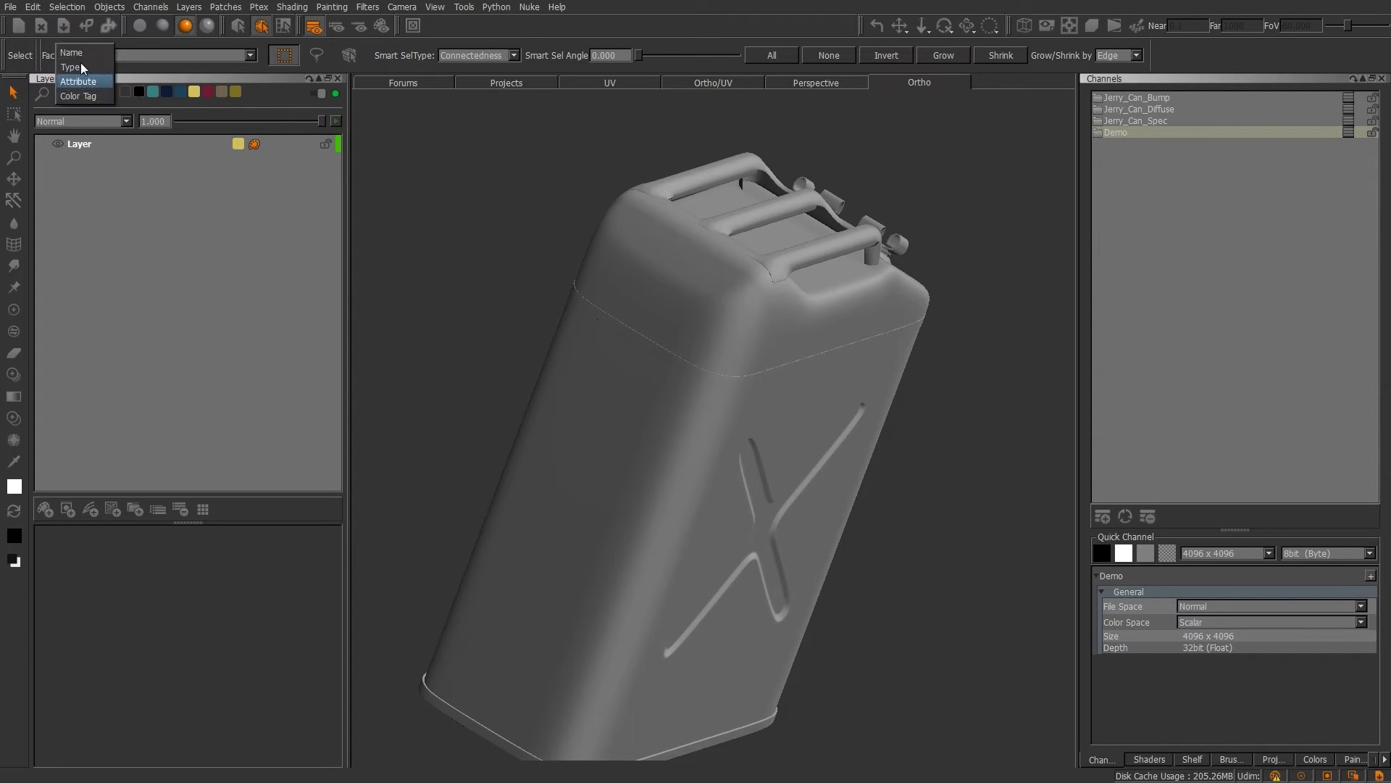
left_click(80, 55)
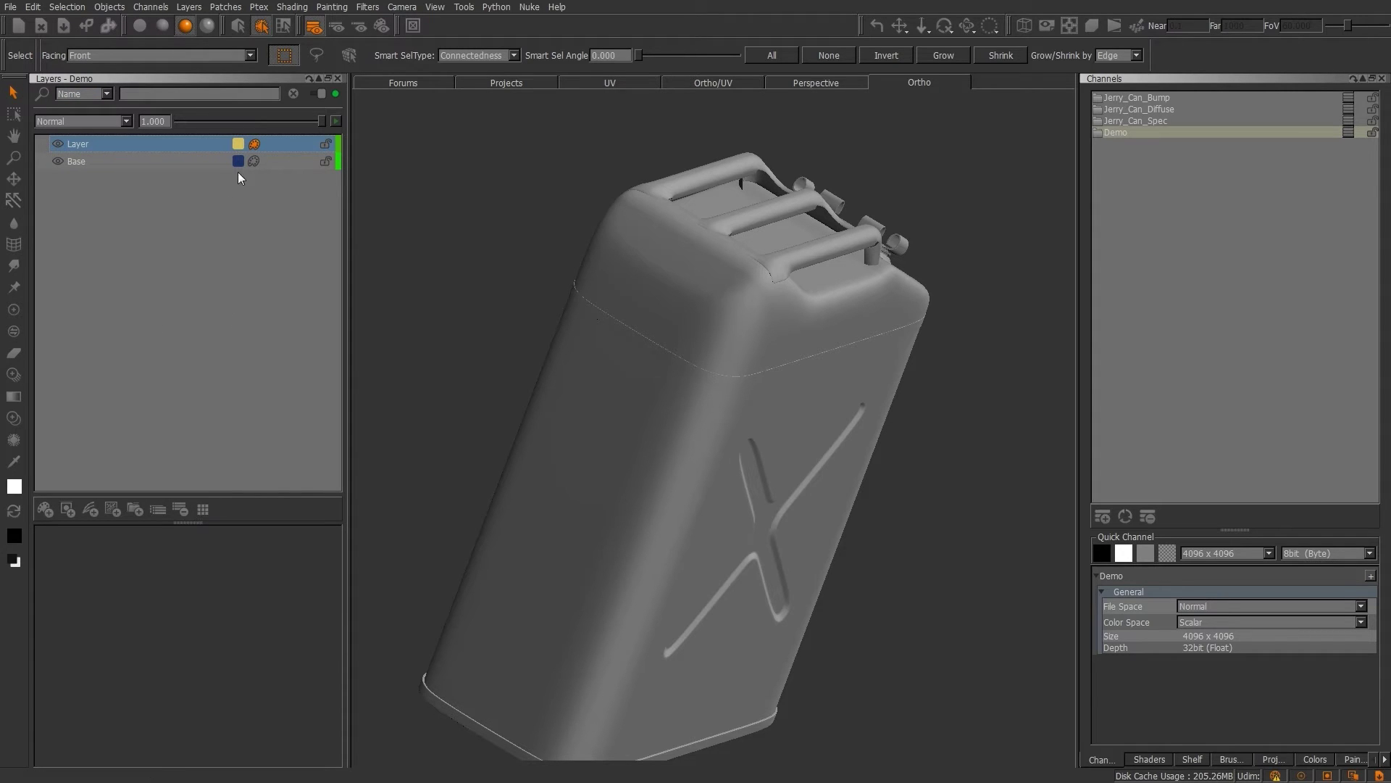
Step: Clear the yellow tag from Layer and the dark blue tag from Base
left_click(202, 510)
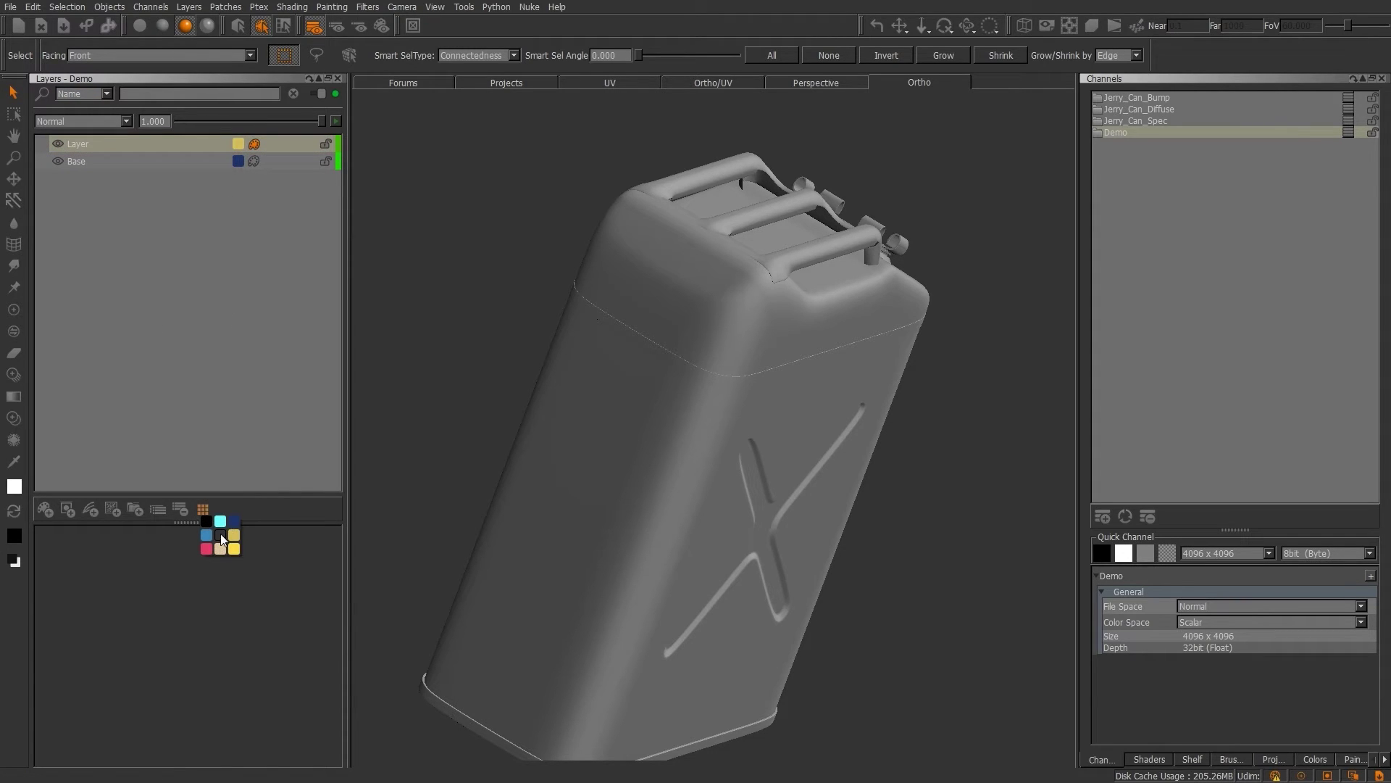
left_click(220, 534)
left_click(248, 156)
left_click(203, 510)
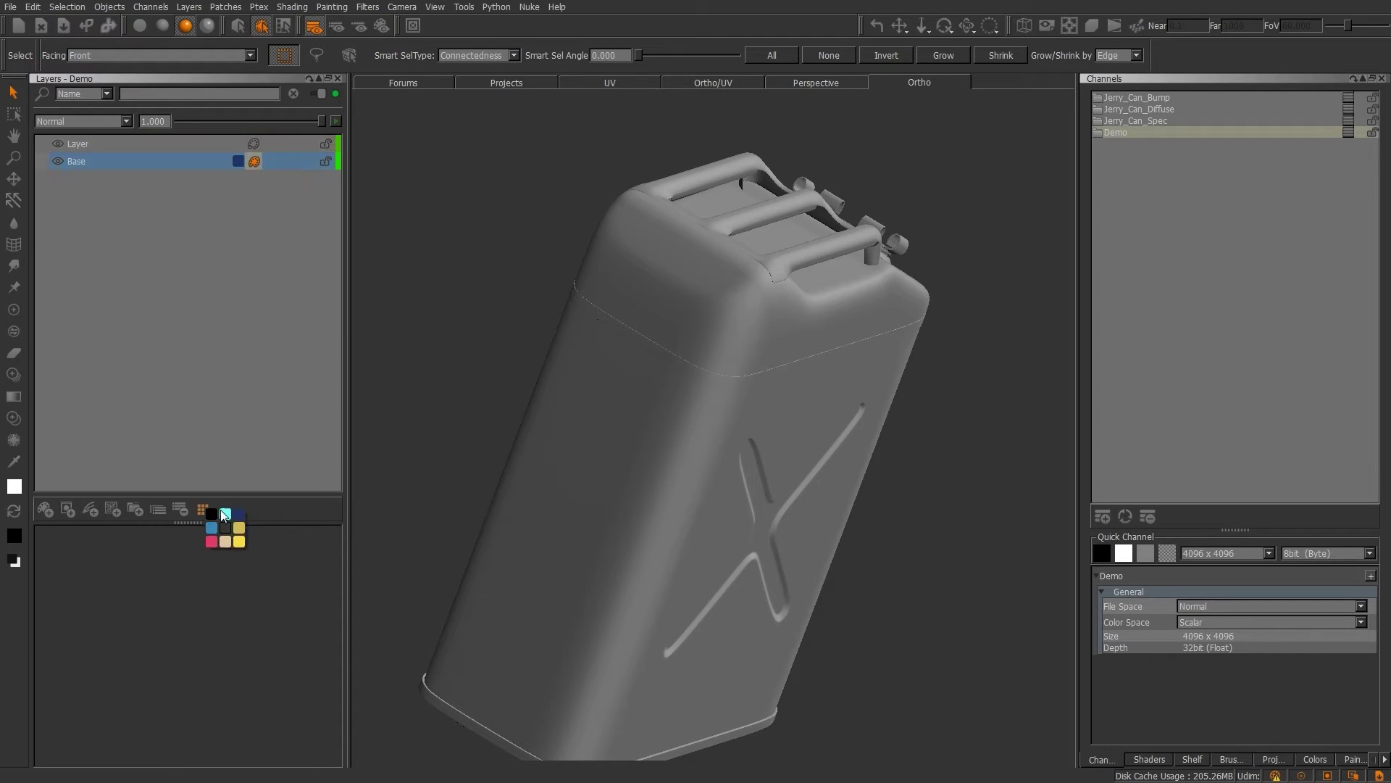
left_click(226, 528)
left_click(174, 143)
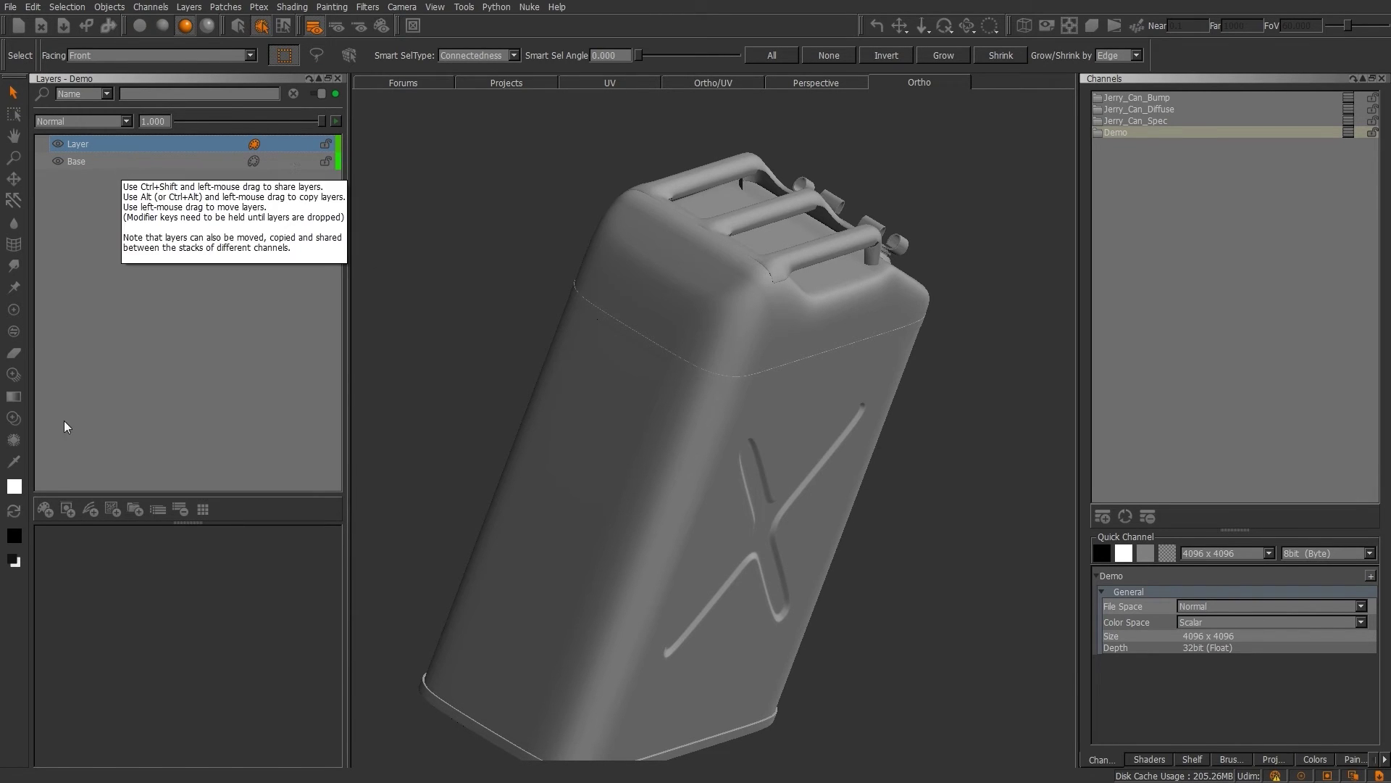
right_click(212, 148)
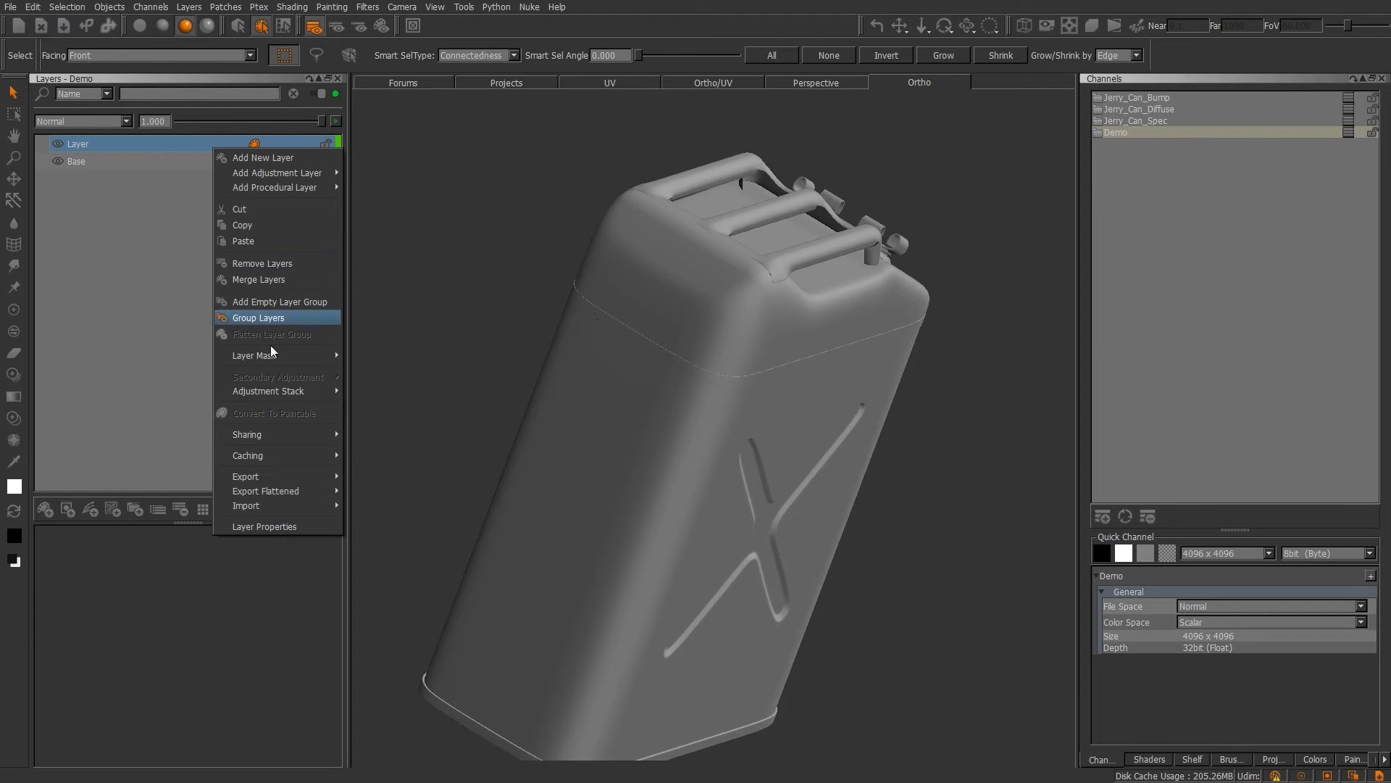
Step: Select both Layer and Base in the Demo stack
mouse_move(299, 172)
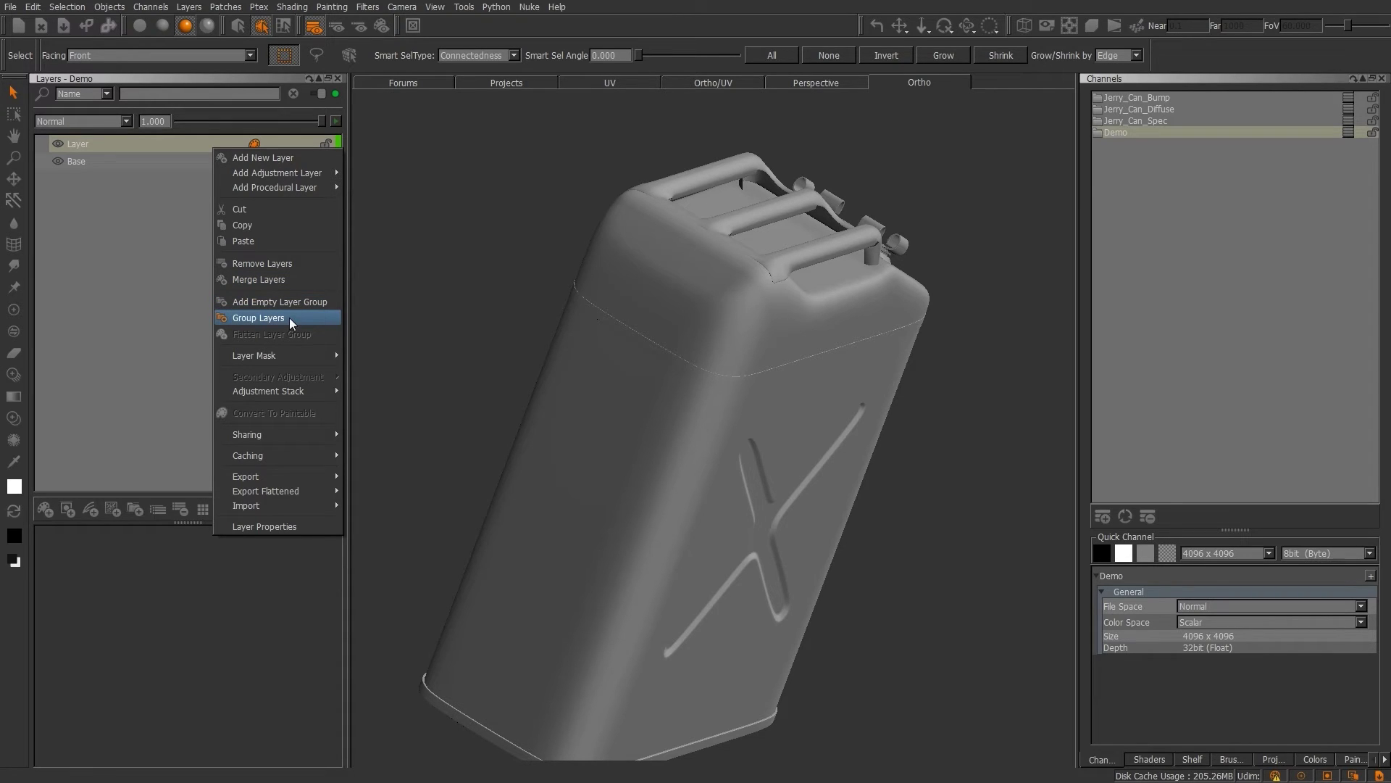
left_click(82, 275)
left_click(168, 164, "ctrl")
left_click(171, 146)
left_click(200, 166, "ctrl")
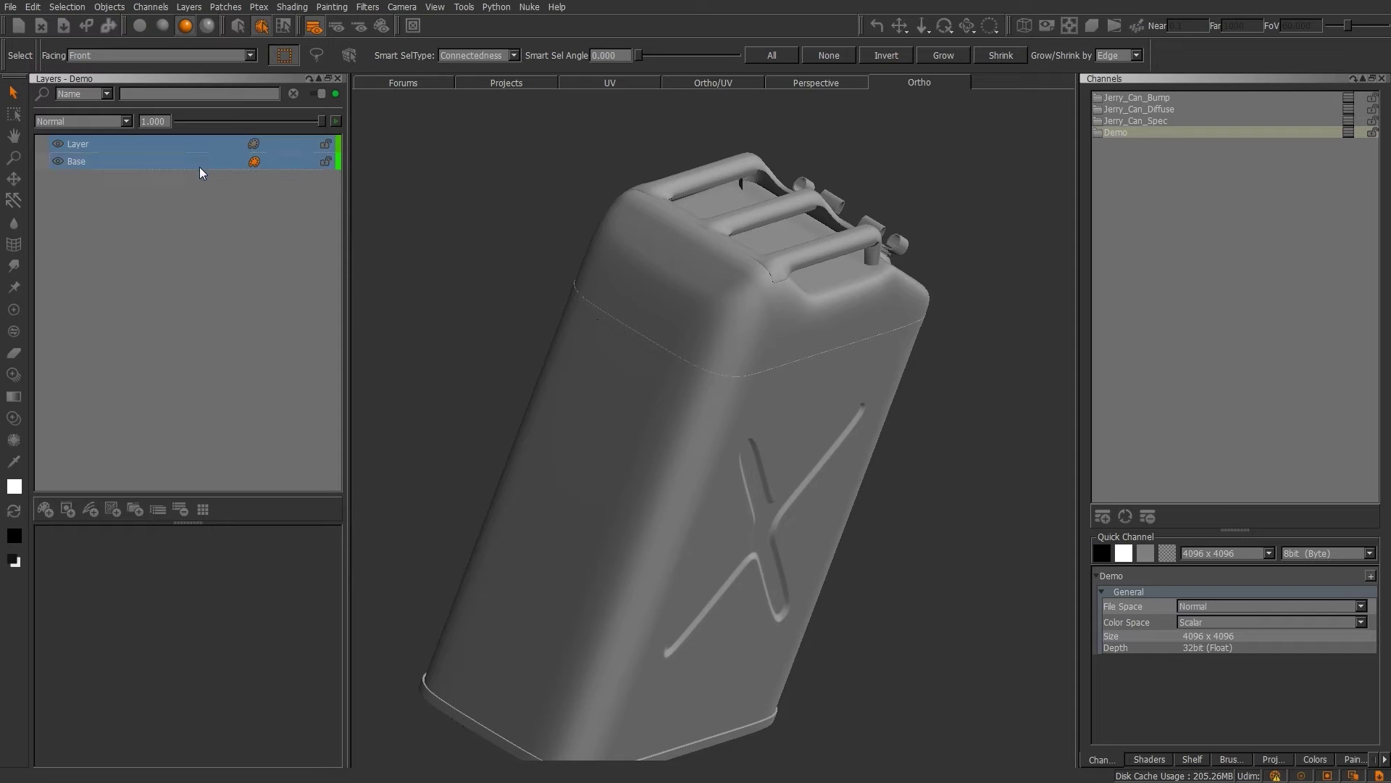
Step: Group Layer and Base into a new Group and collapse it
right_click(210, 162)
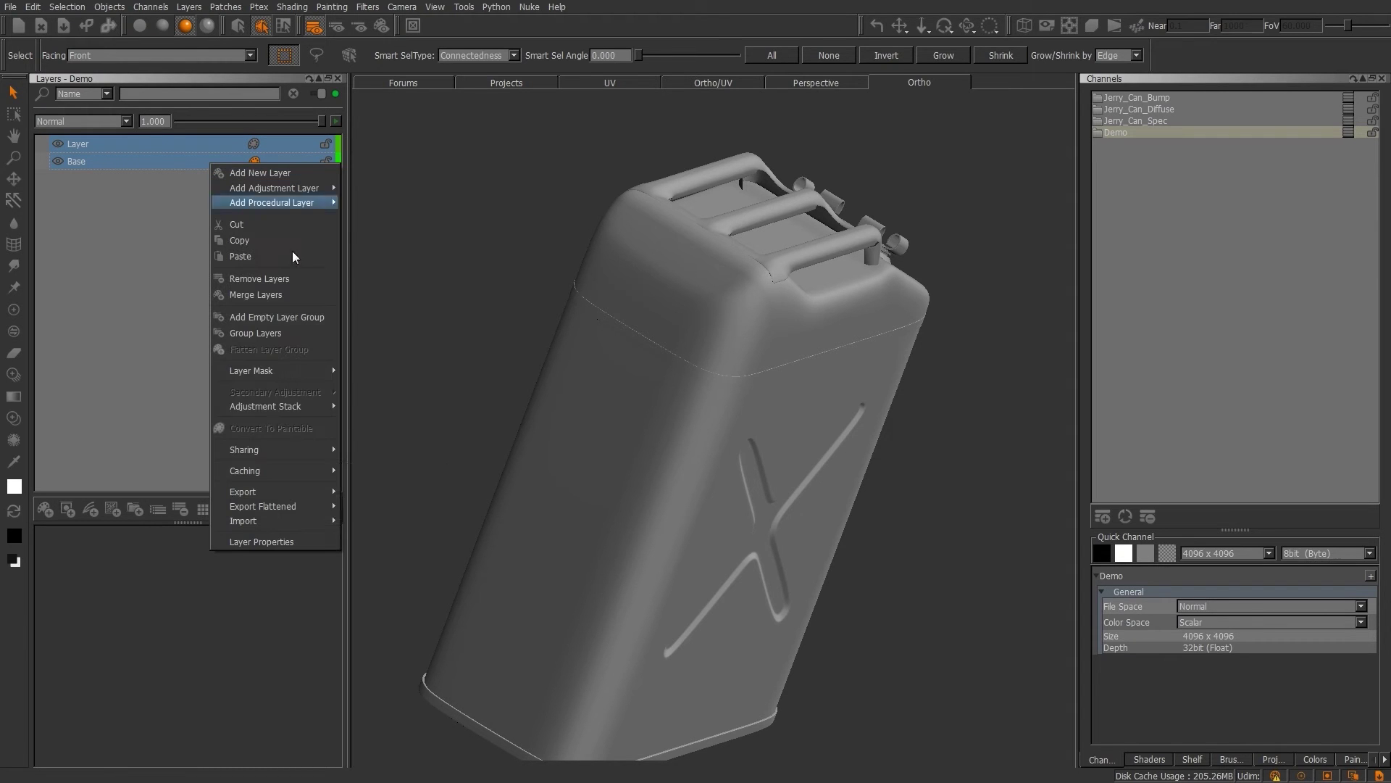
left_click(277, 333)
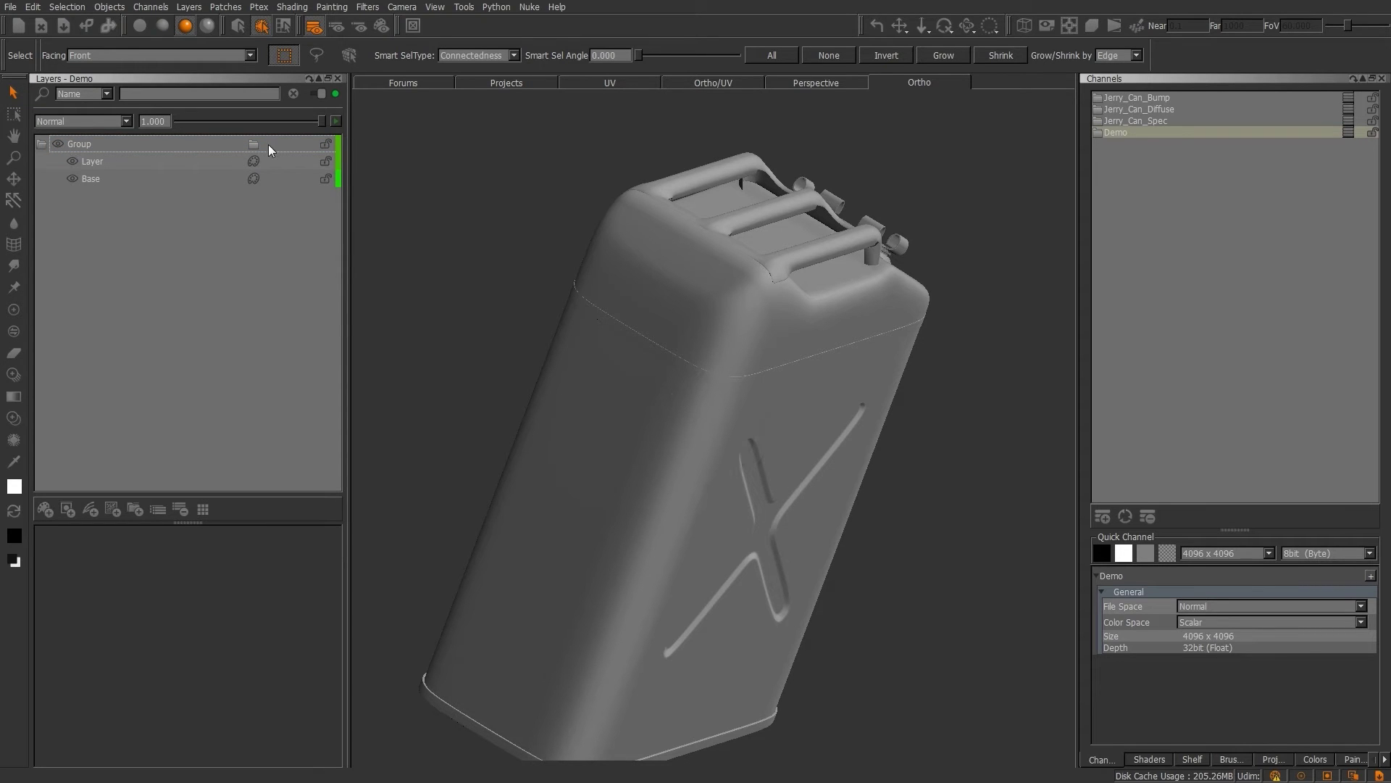
left_click(44, 144)
left_click(213, 147)
right_click(215, 146)
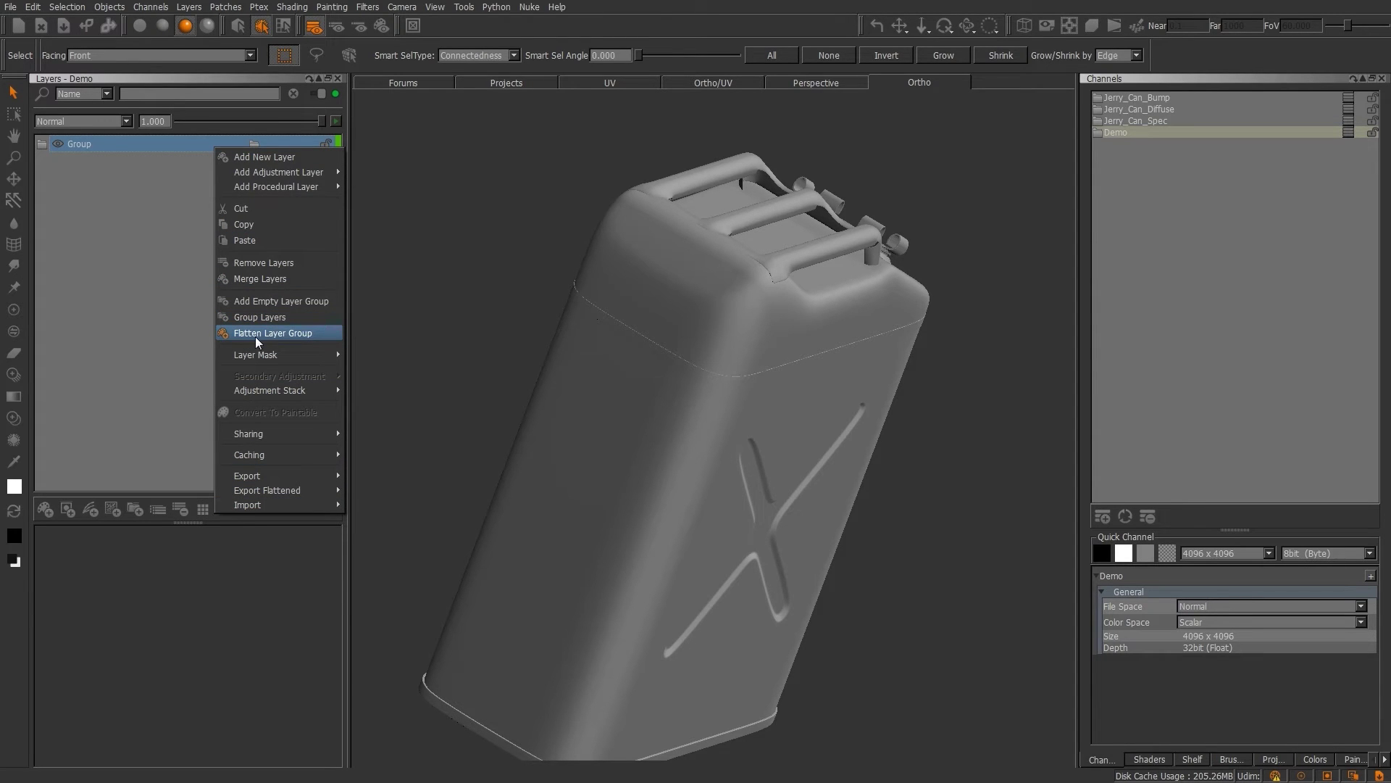
Step: Add a From Alpha mask to the Group via Layer Mask > Add Mask
mouse_move(267, 354)
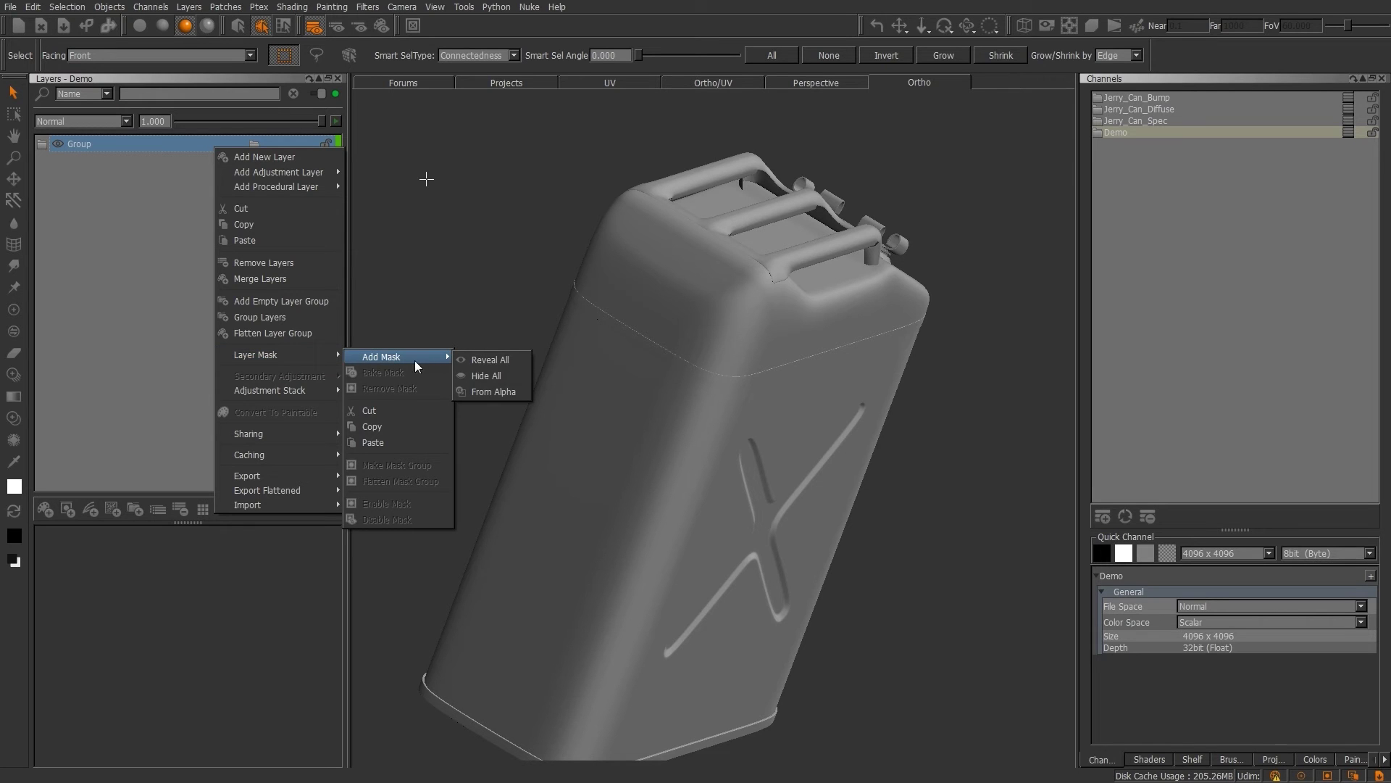
mouse_move(226, 388)
left_click(148, 586)
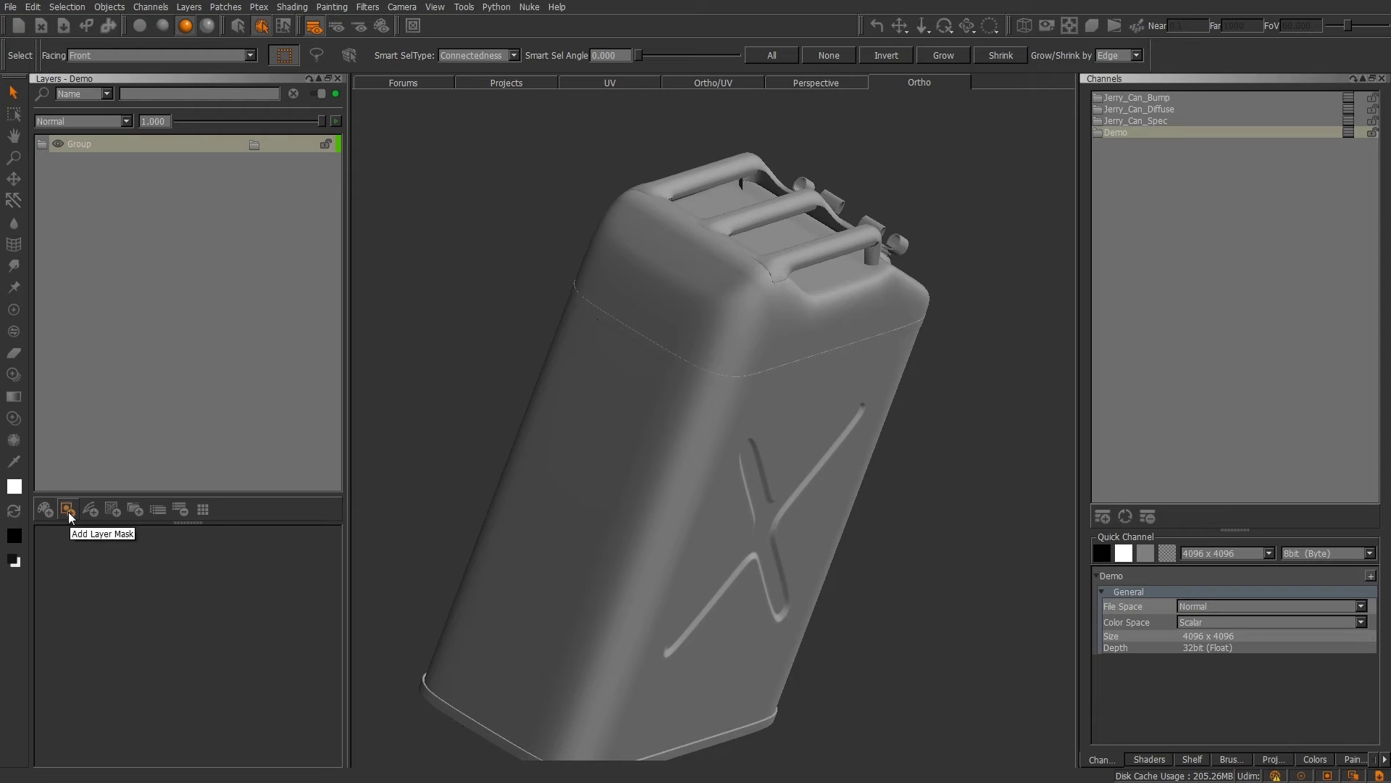
left_click(207, 142)
right_click(197, 144)
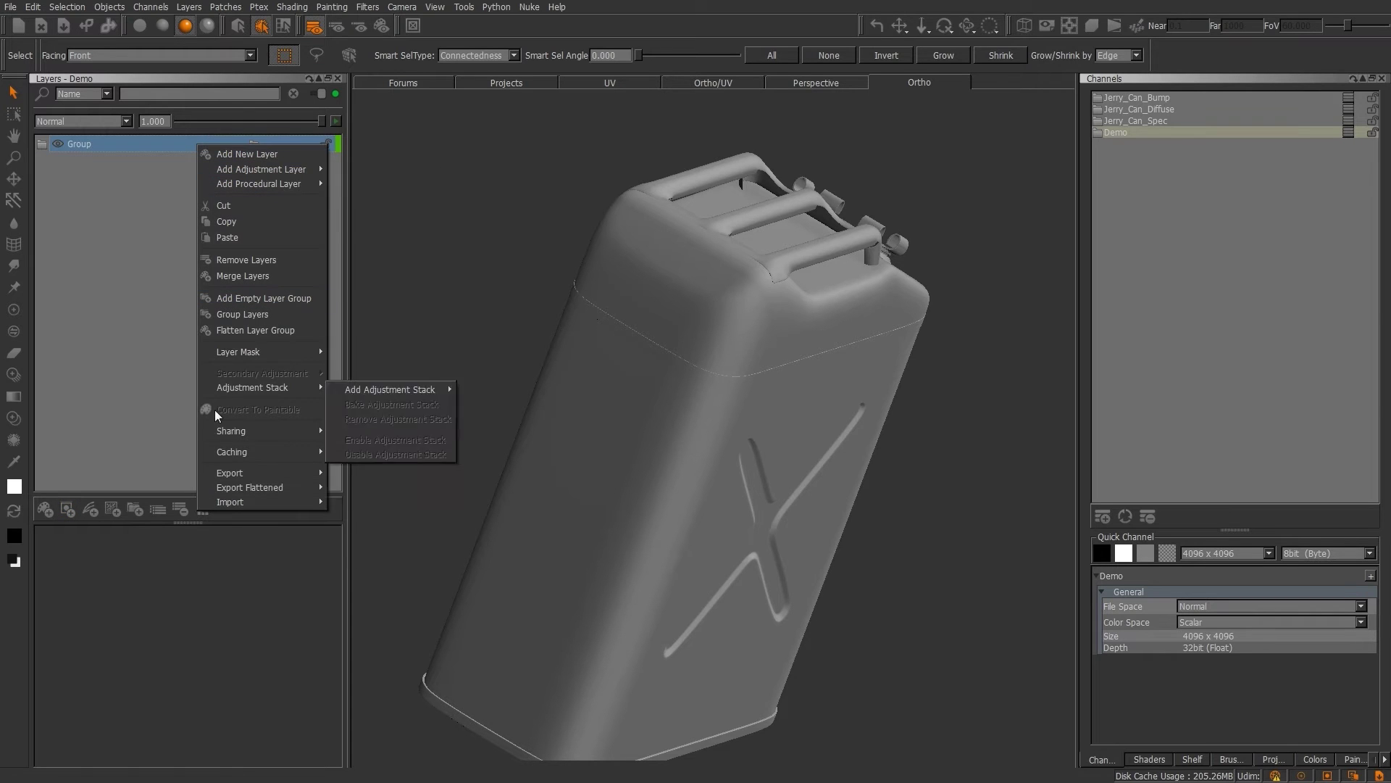
mouse_move(406, 358)
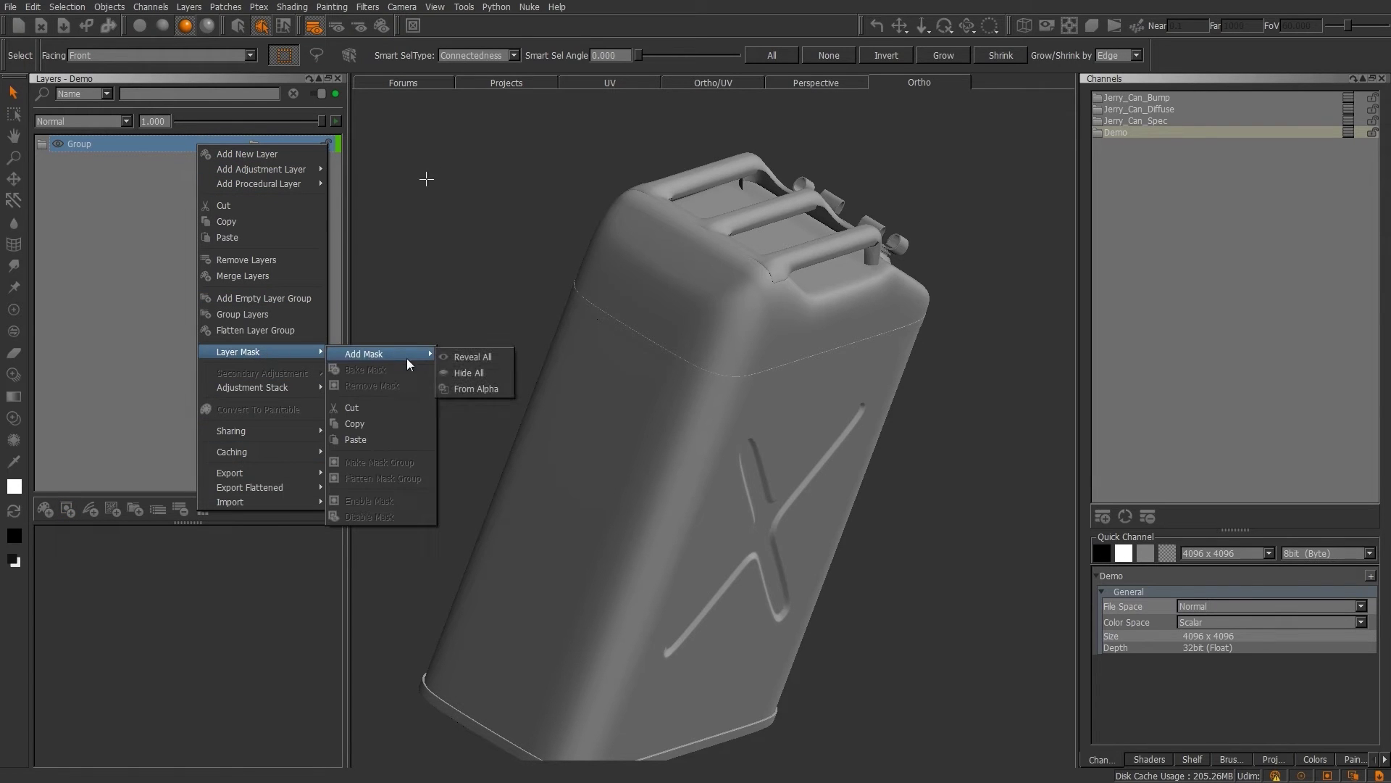
left_click(495, 390)
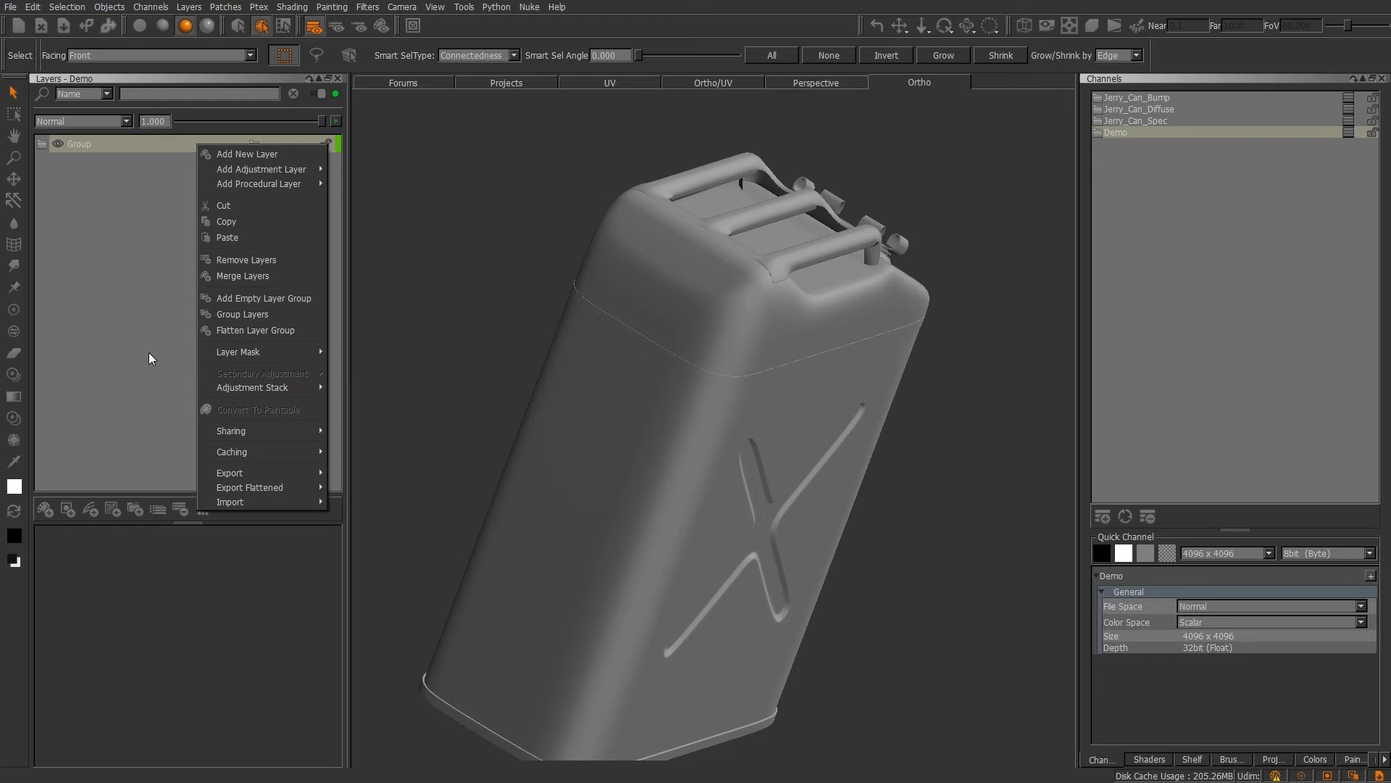
left_click(79, 437)
Step: Add a Copy Channel adjustment layer above the Group
left_click(89, 509)
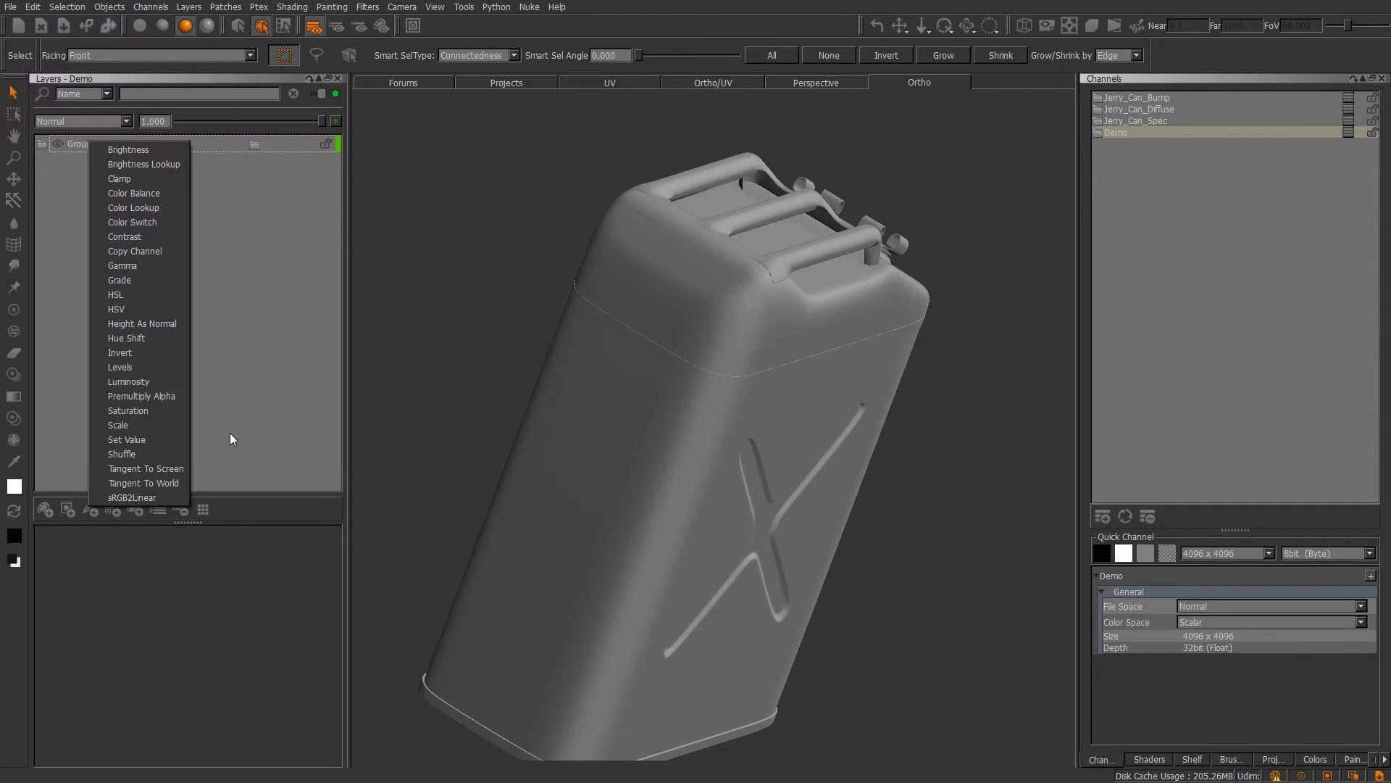
left_click(150, 248)
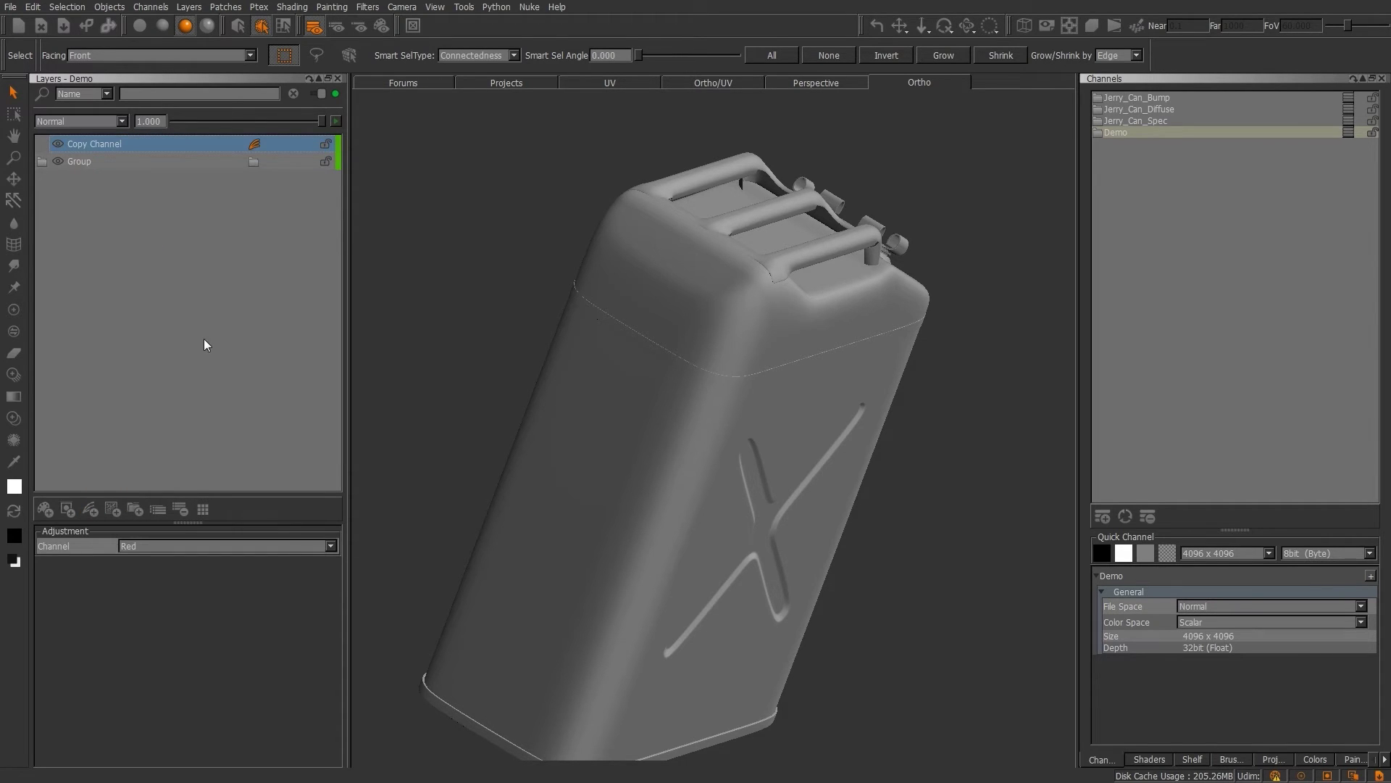
left_click(94, 507)
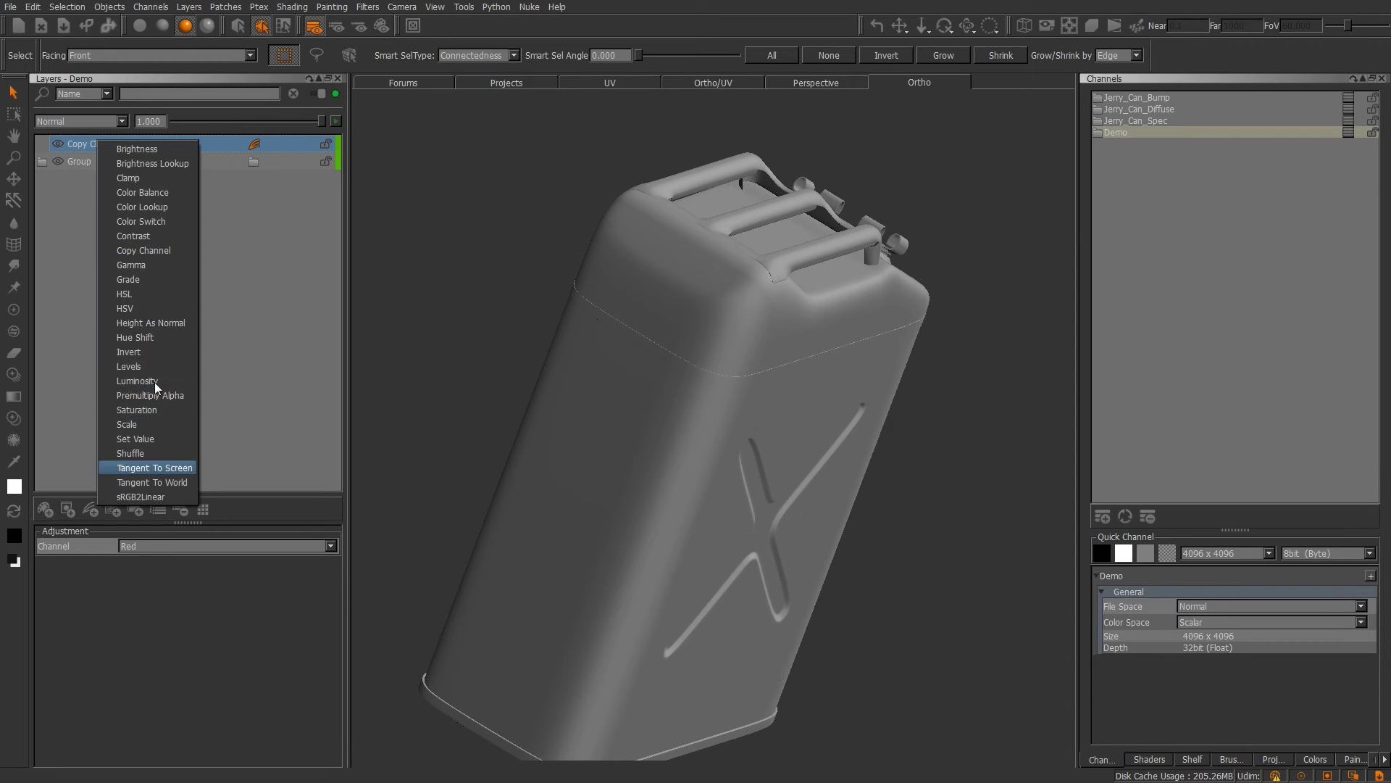
left_click(276, 289)
Step: Expand the Group to show Layer and Base, and select Layer
right_click(223, 145)
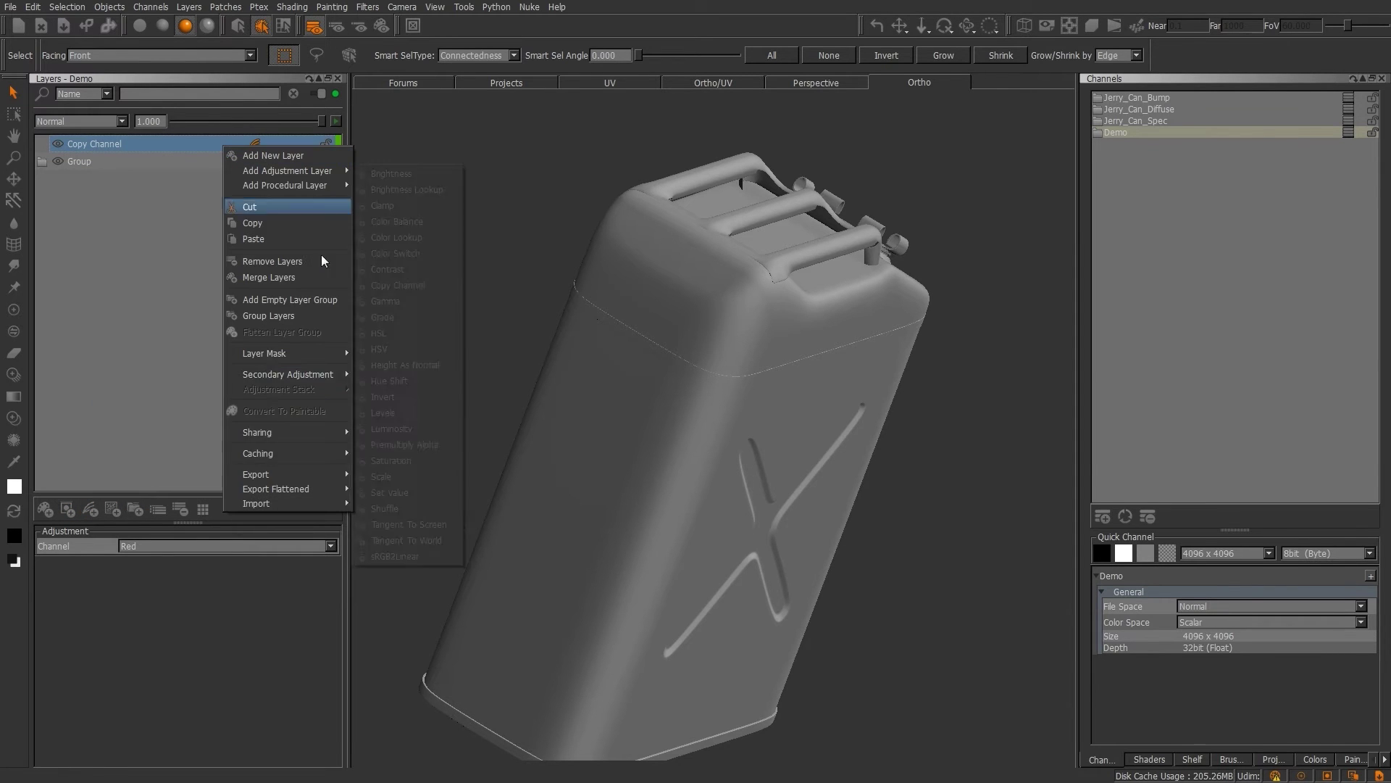
mouse_move(296, 374)
mouse_move(410, 376)
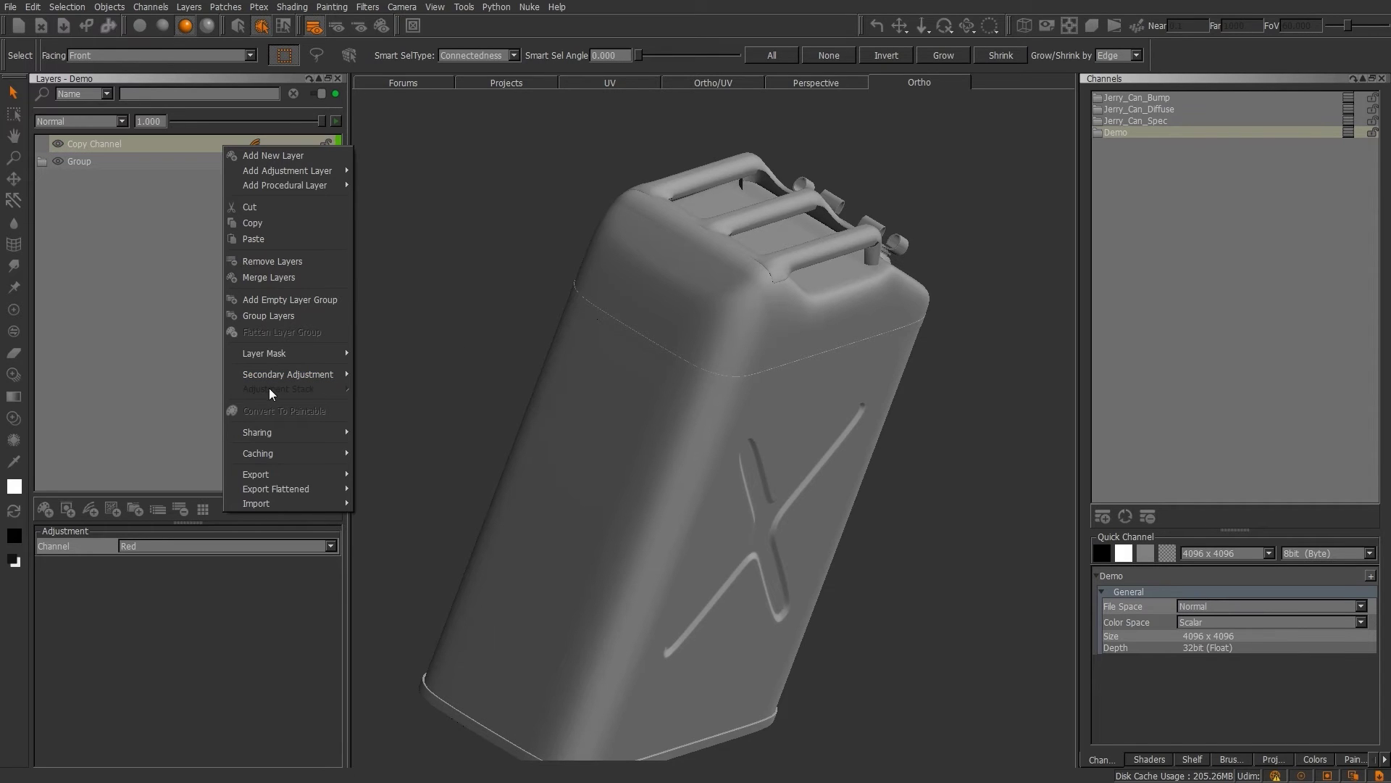
left_click(128, 241)
left_click(52, 163)
left_click(112, 162)
left_click(129, 181)
Step: Add an adjustment stack to Layer from its layer actions
right_click(150, 177)
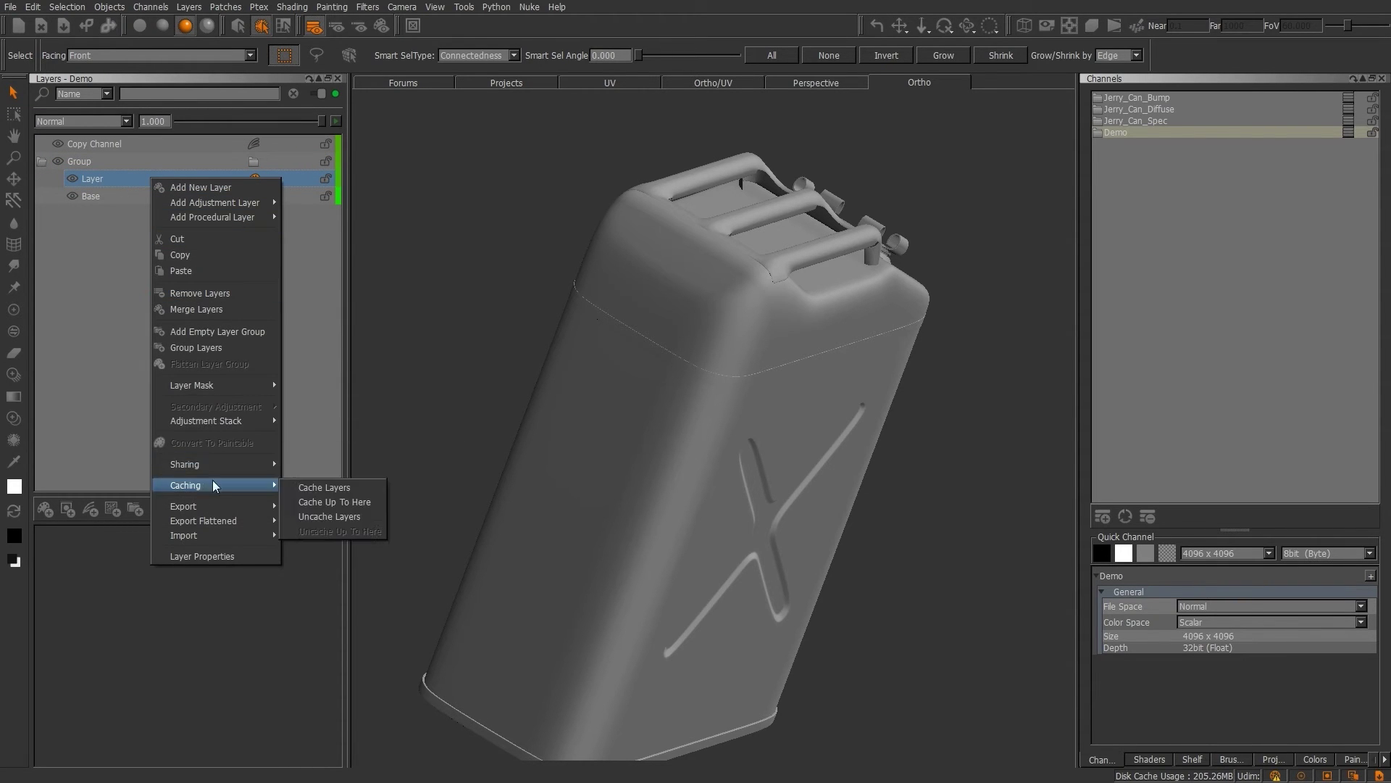
mouse_move(232, 419)
mouse_move(314, 423)
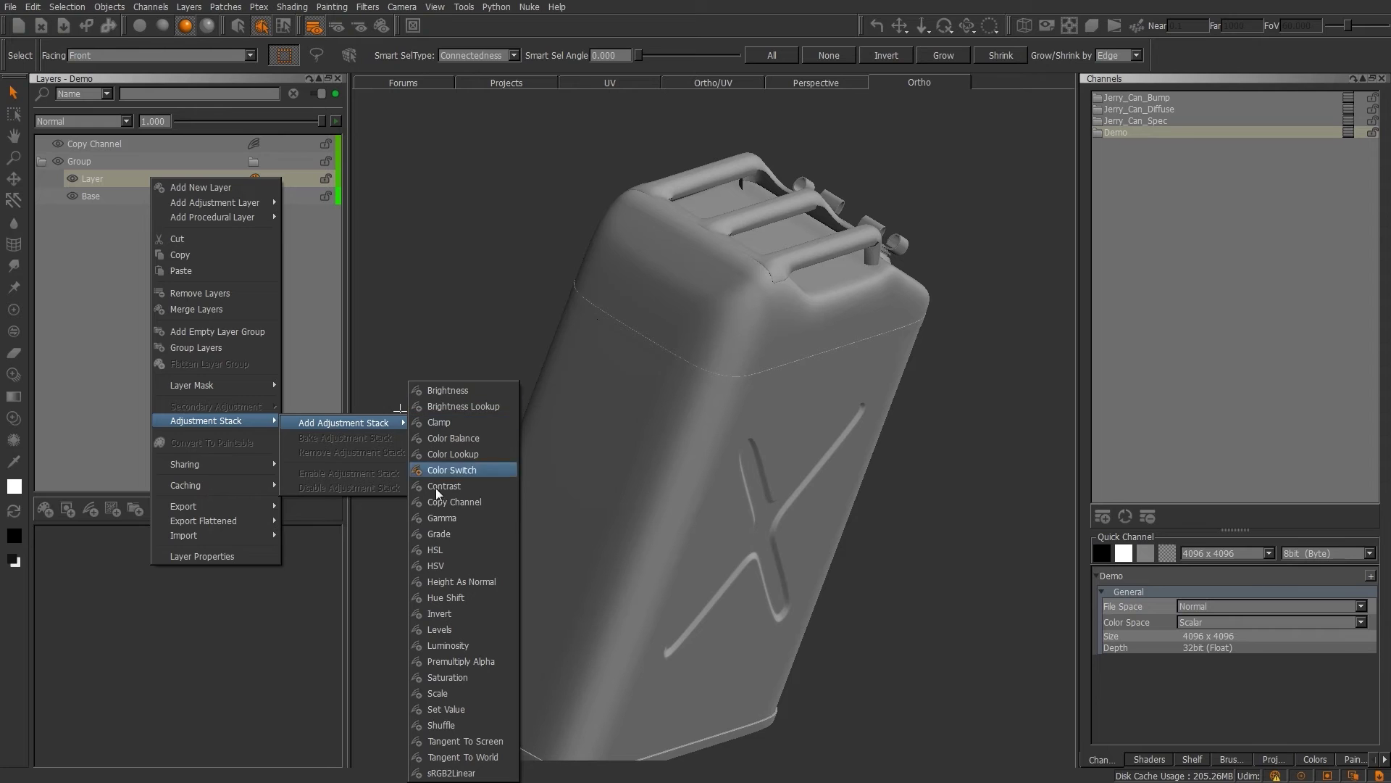
left_click(458, 455)
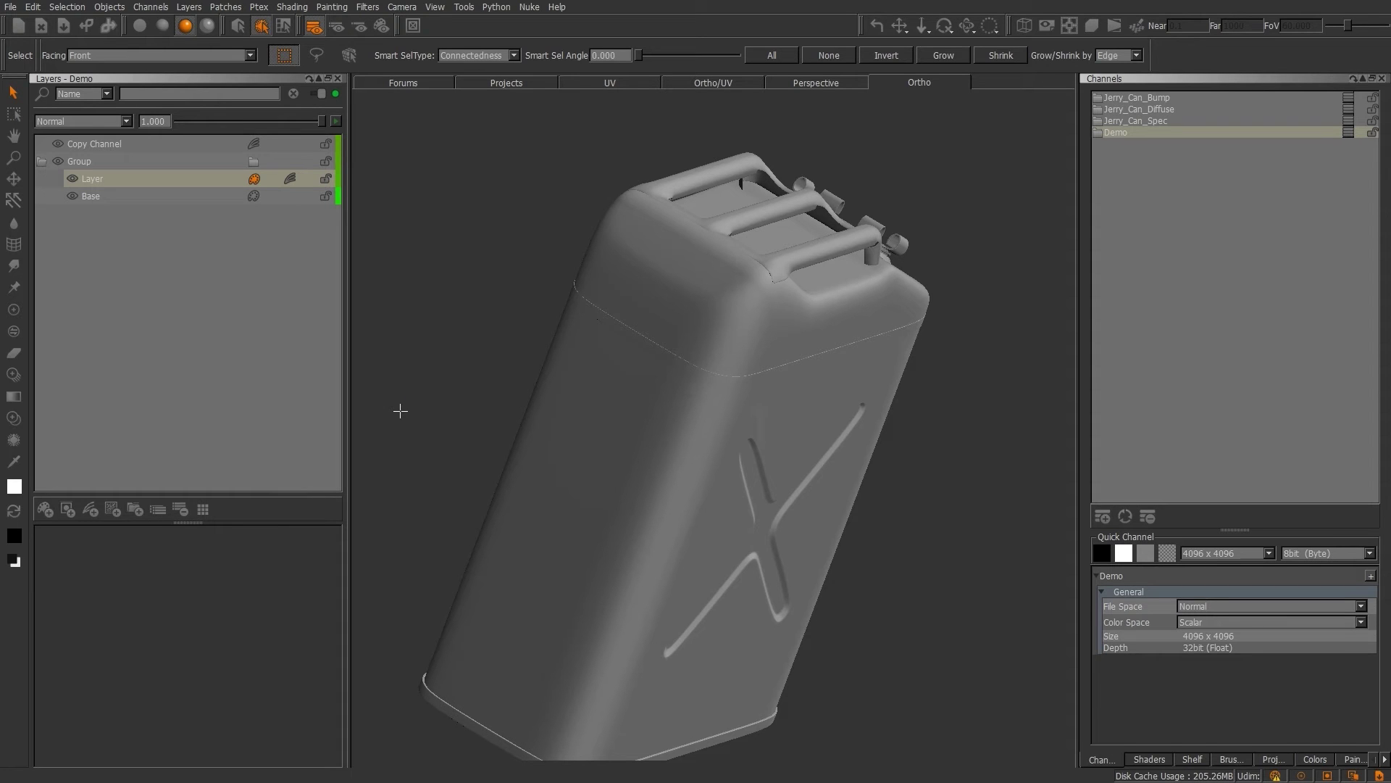
Step: Move Layer's adjustment stack panel into the right dock, then close it
left_click(290, 180)
left_click_drag(358, 184, 1194, 286)
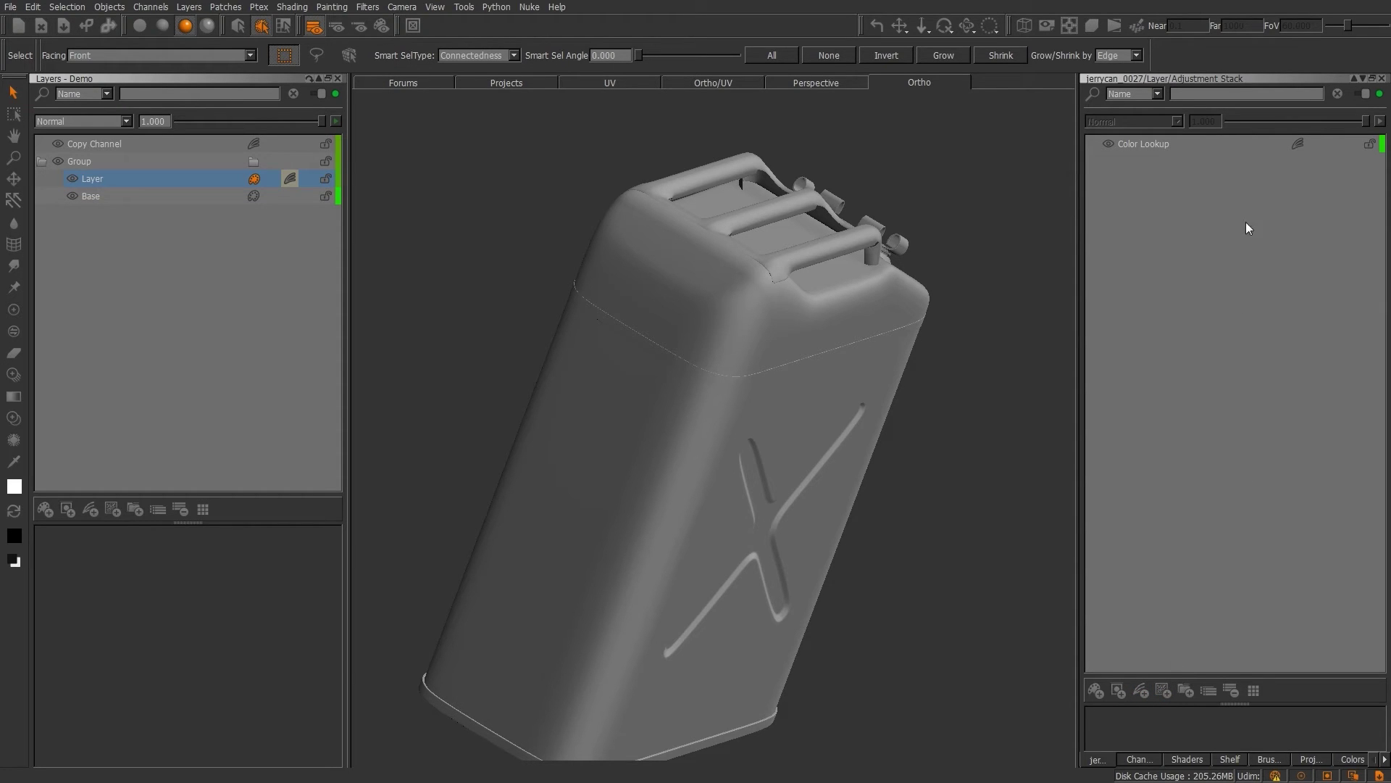
left_click(1382, 78)
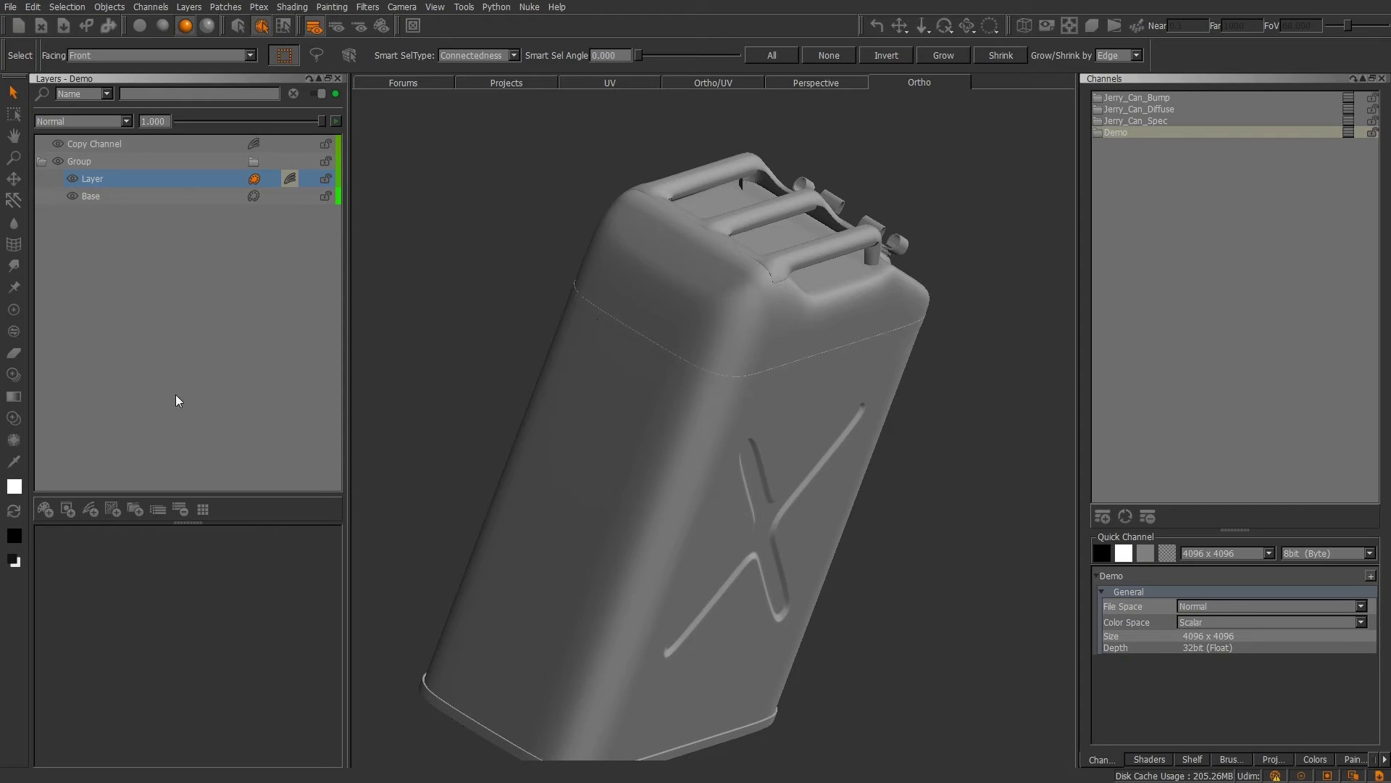
right_click(208, 179)
Step: Add a Reveal All mask to Layer
mouse_move(268, 384)
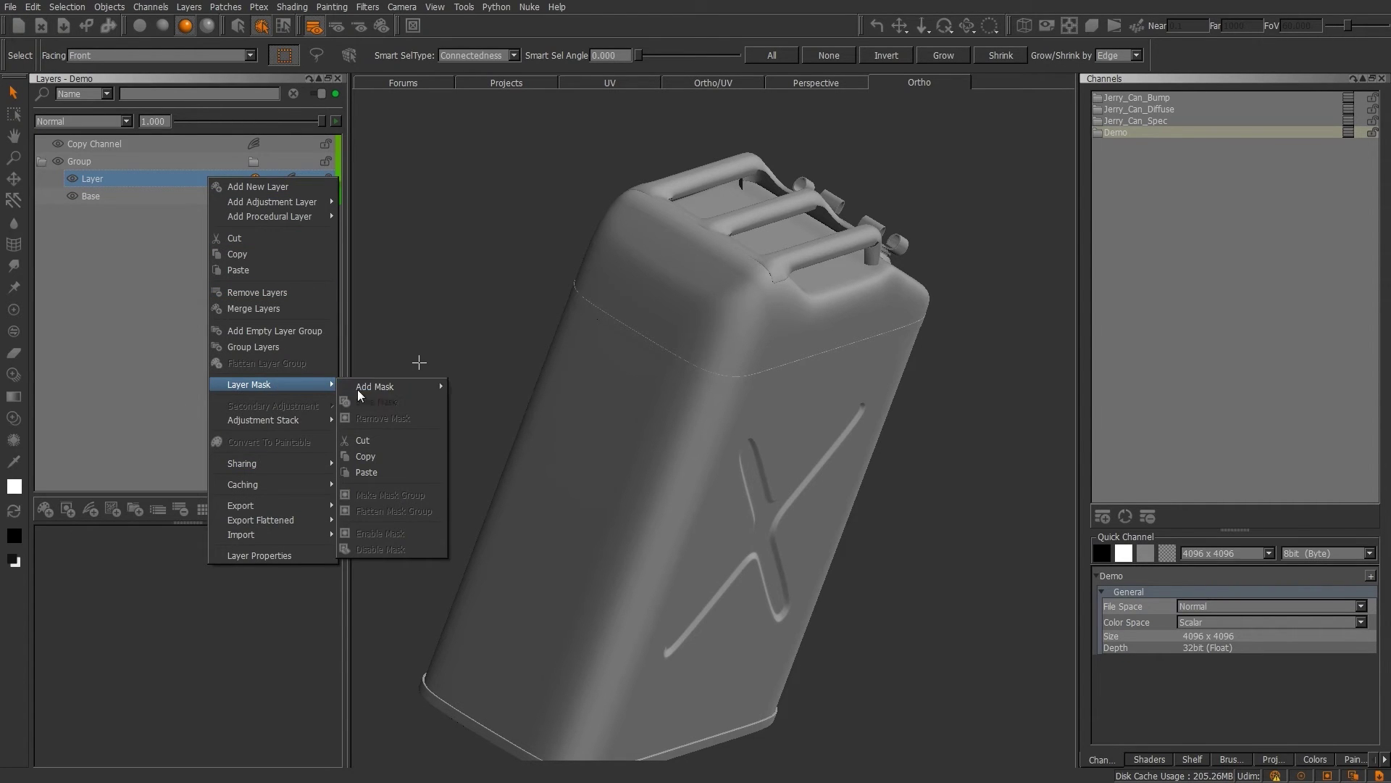
mouse_move(395, 388)
left_click(471, 390)
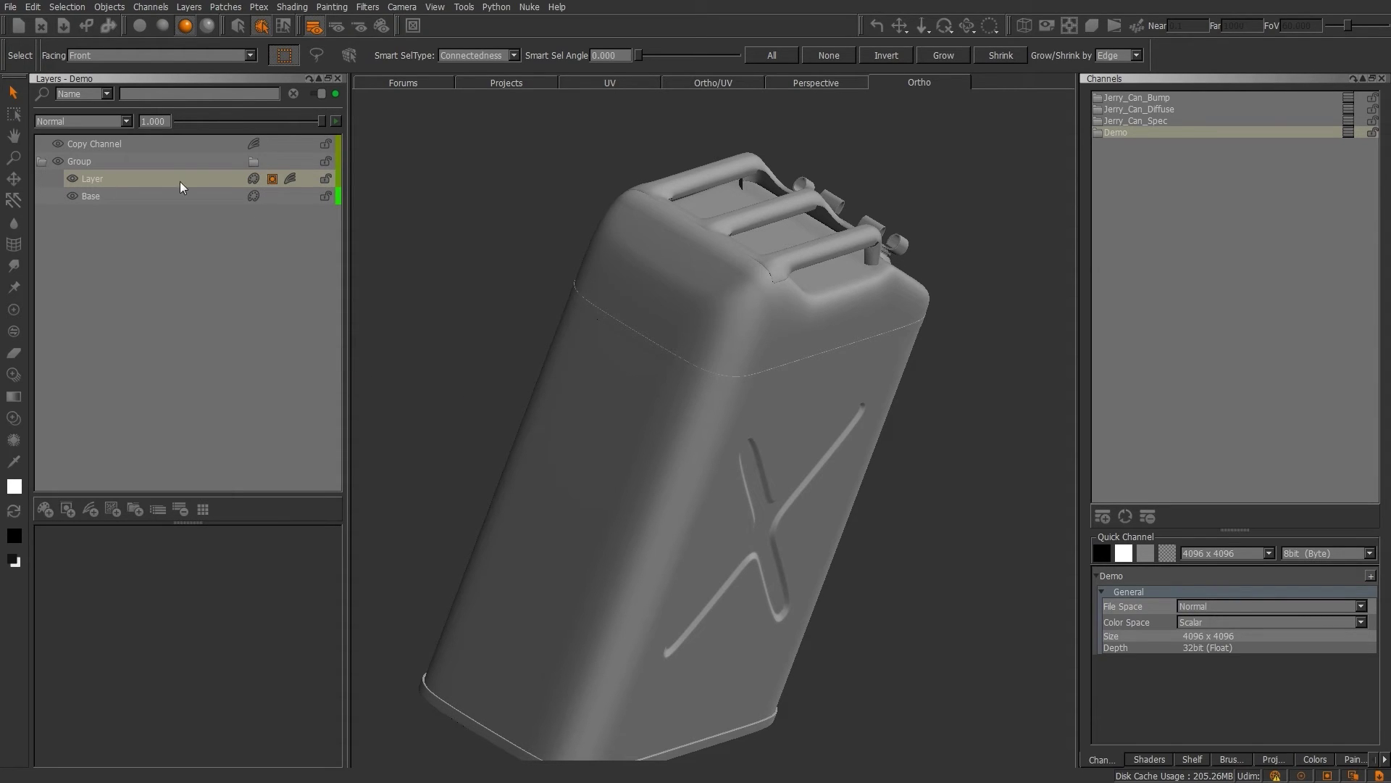
Step: Convert Layer's mask into a mask group, then dock and close the Mask Group panel
right_click(271, 179)
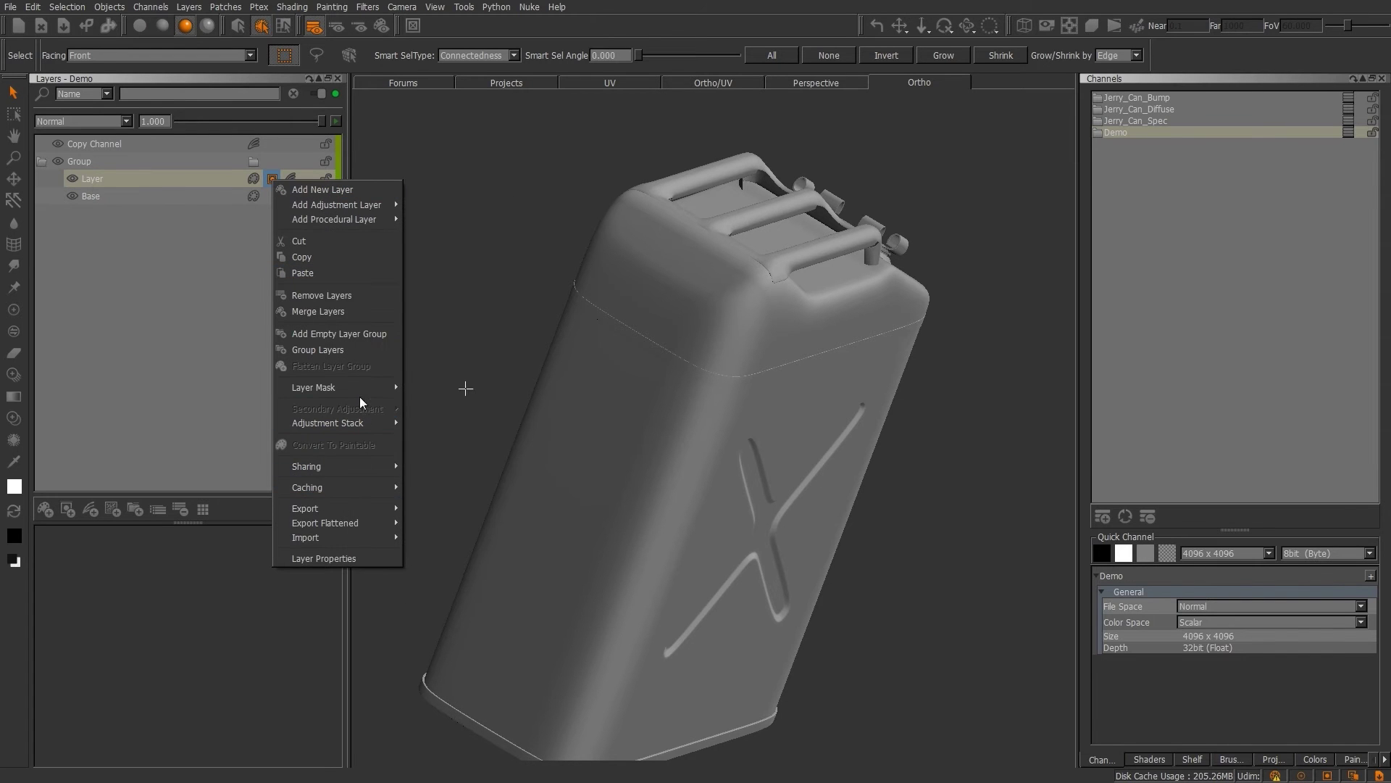
mouse_move(364, 394)
left_click(450, 497)
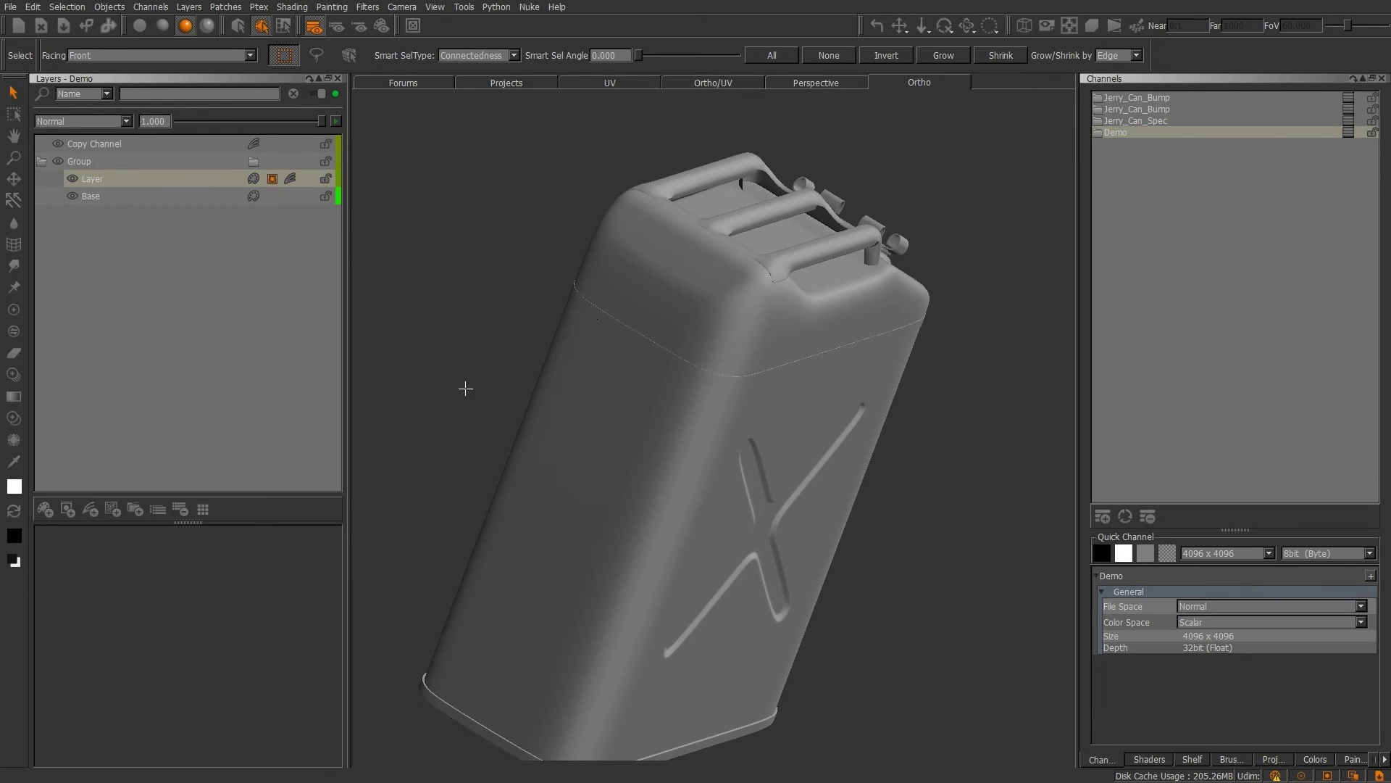
left_click(271, 179)
left_click_drag(350, 193, 1116, 547)
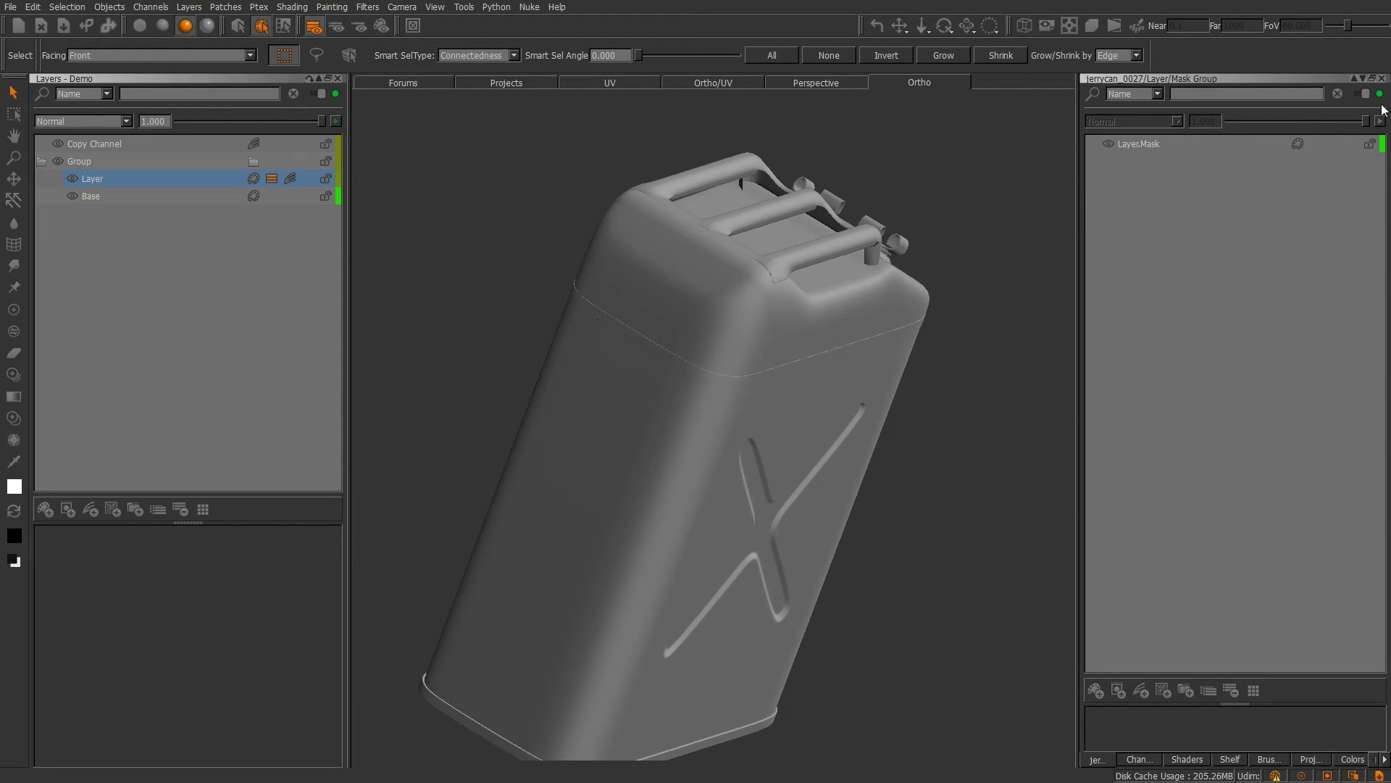
left_click(1381, 79)
right_click(146, 178)
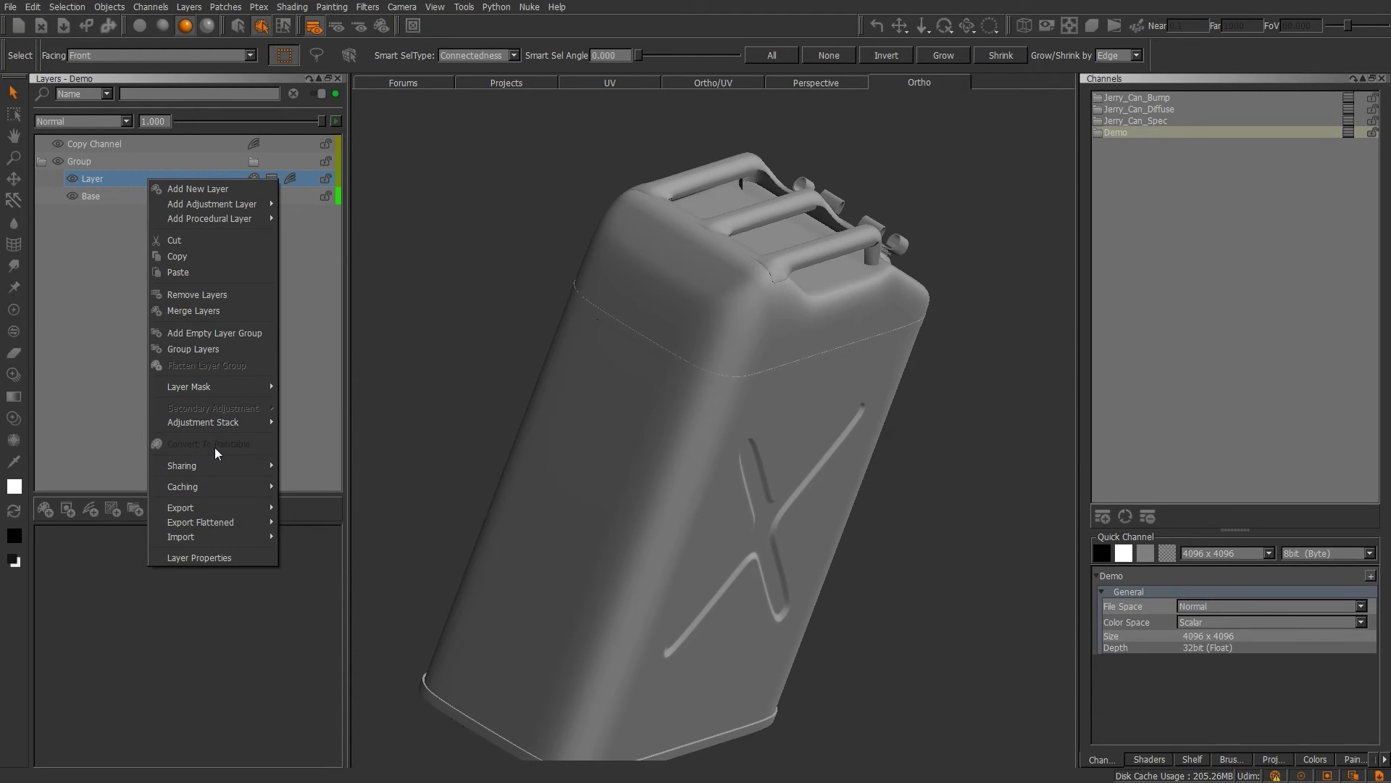
Step: Add a Tiled pattern procedural layer to the Demo stack
left_click(99, 427)
left_click(117, 505)
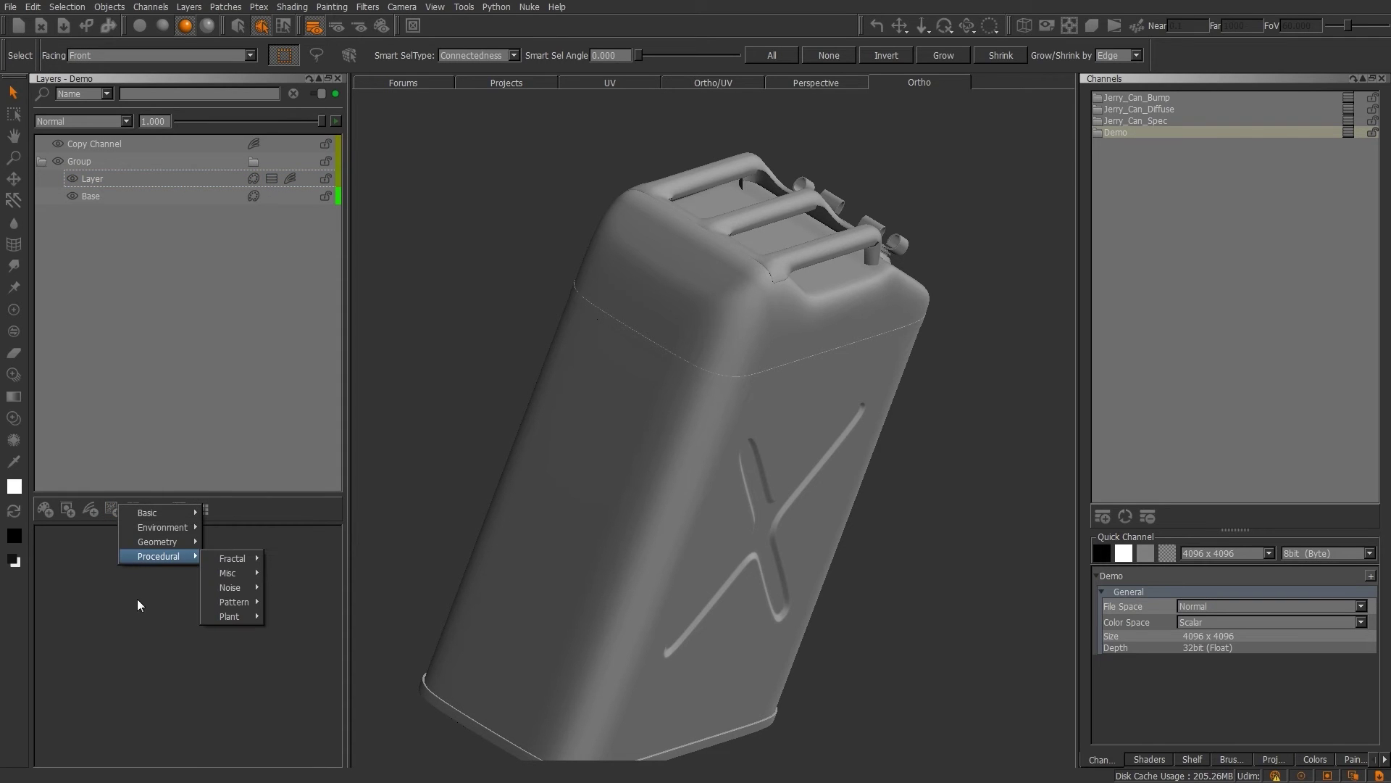
mouse_move(233, 602)
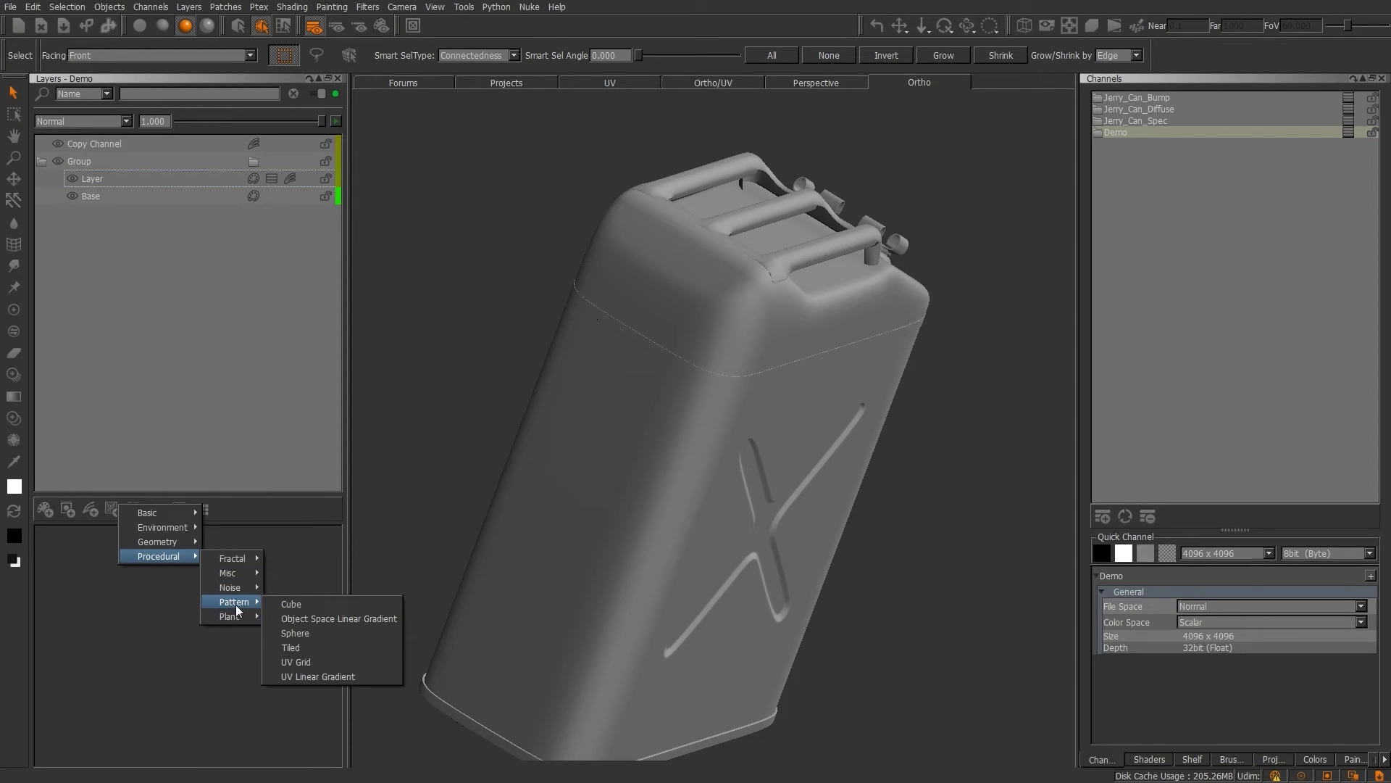
left_click(297, 647)
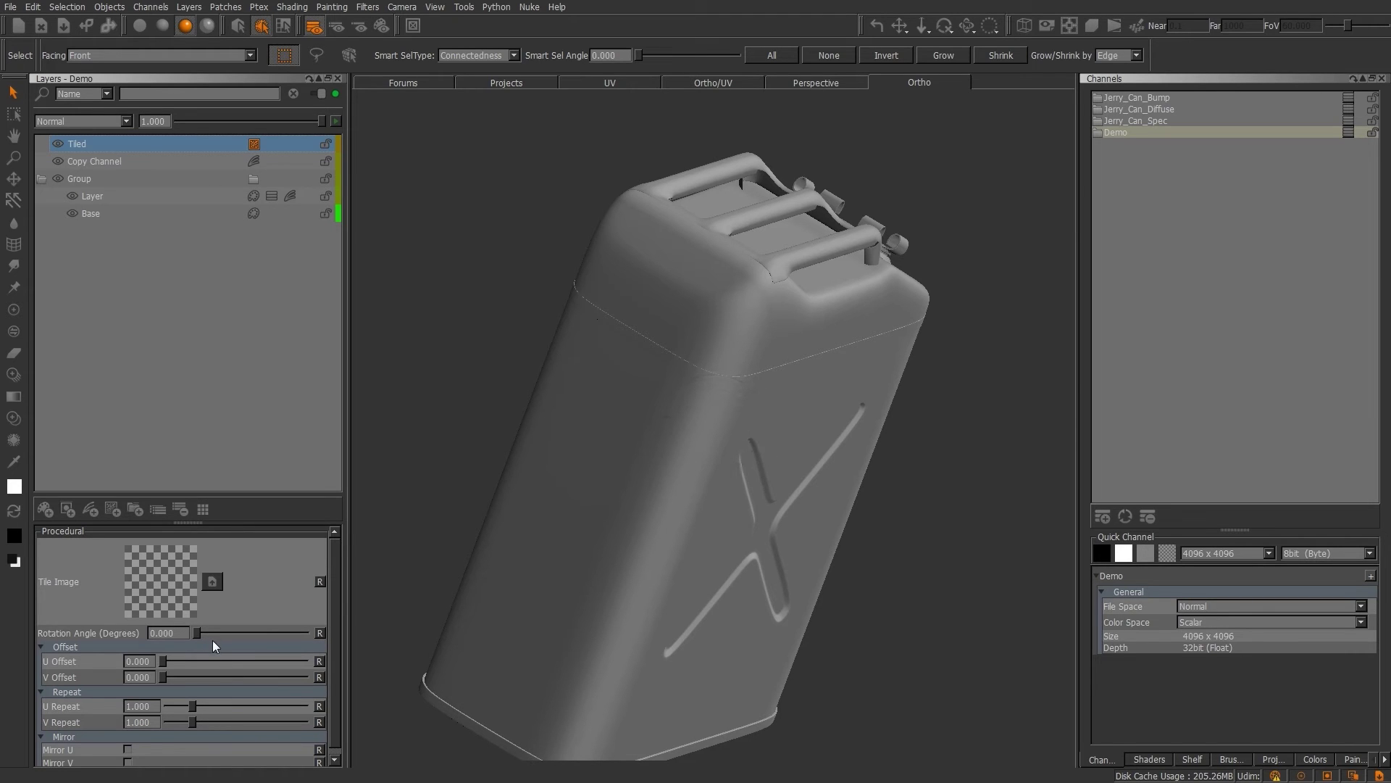
Step: Add a Cloud fractal procedural layer above Tiled
right_click(135, 143)
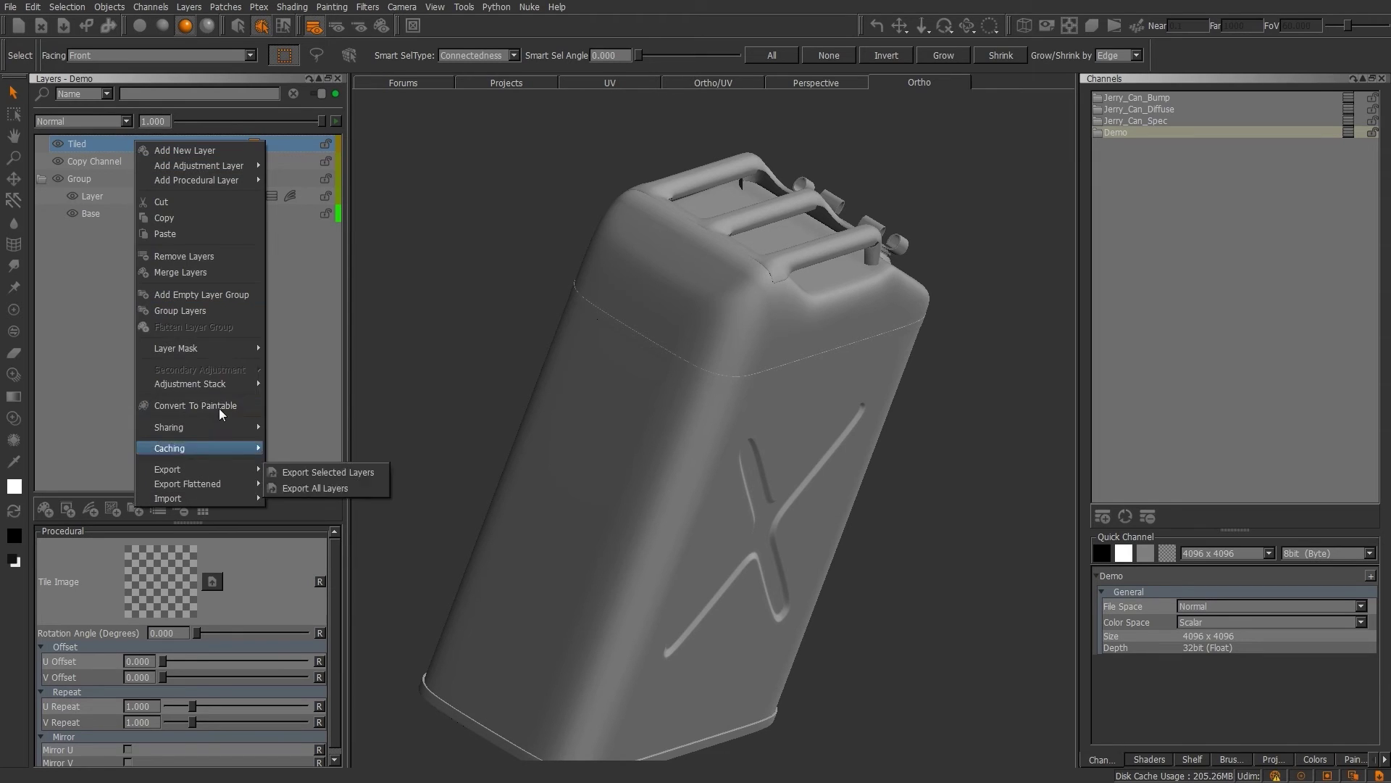
left_click(125, 458)
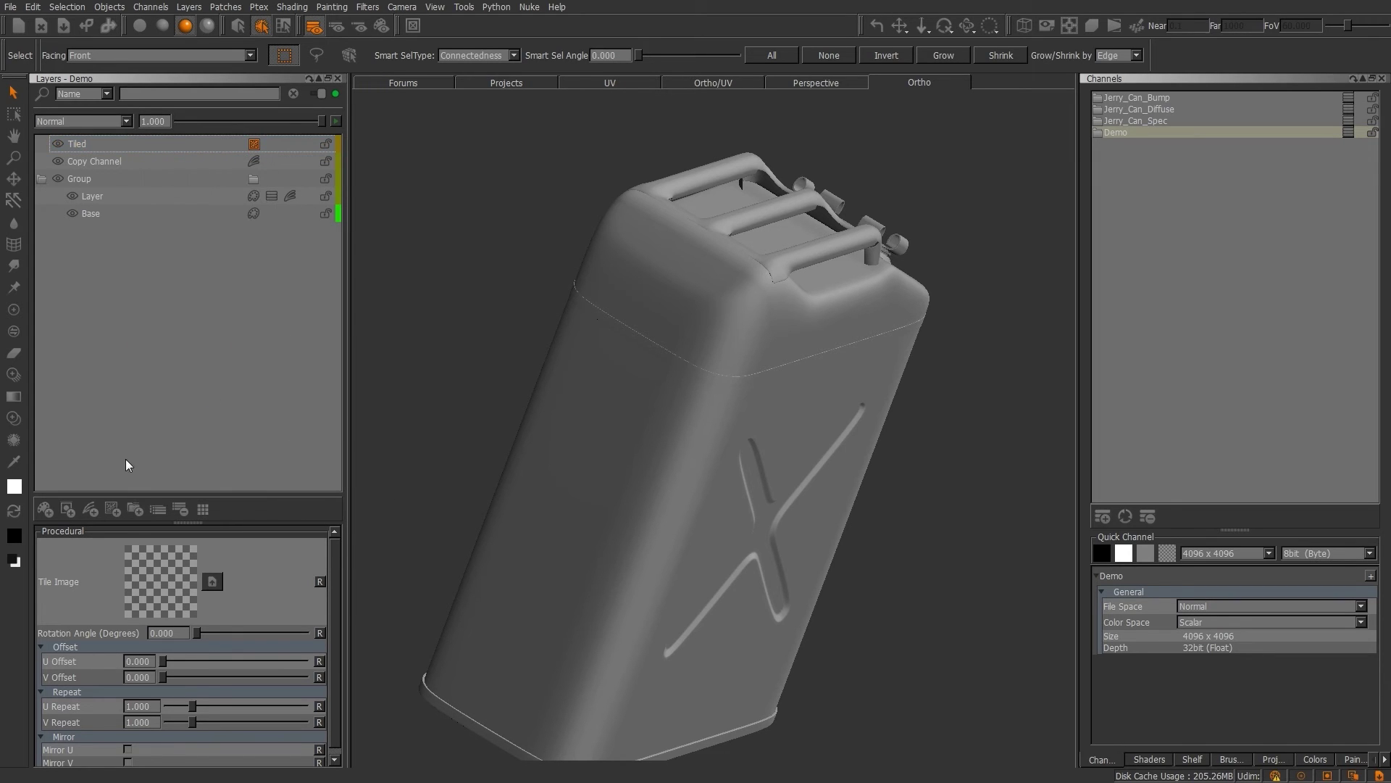
left_click(111, 510)
mouse_move(146, 563)
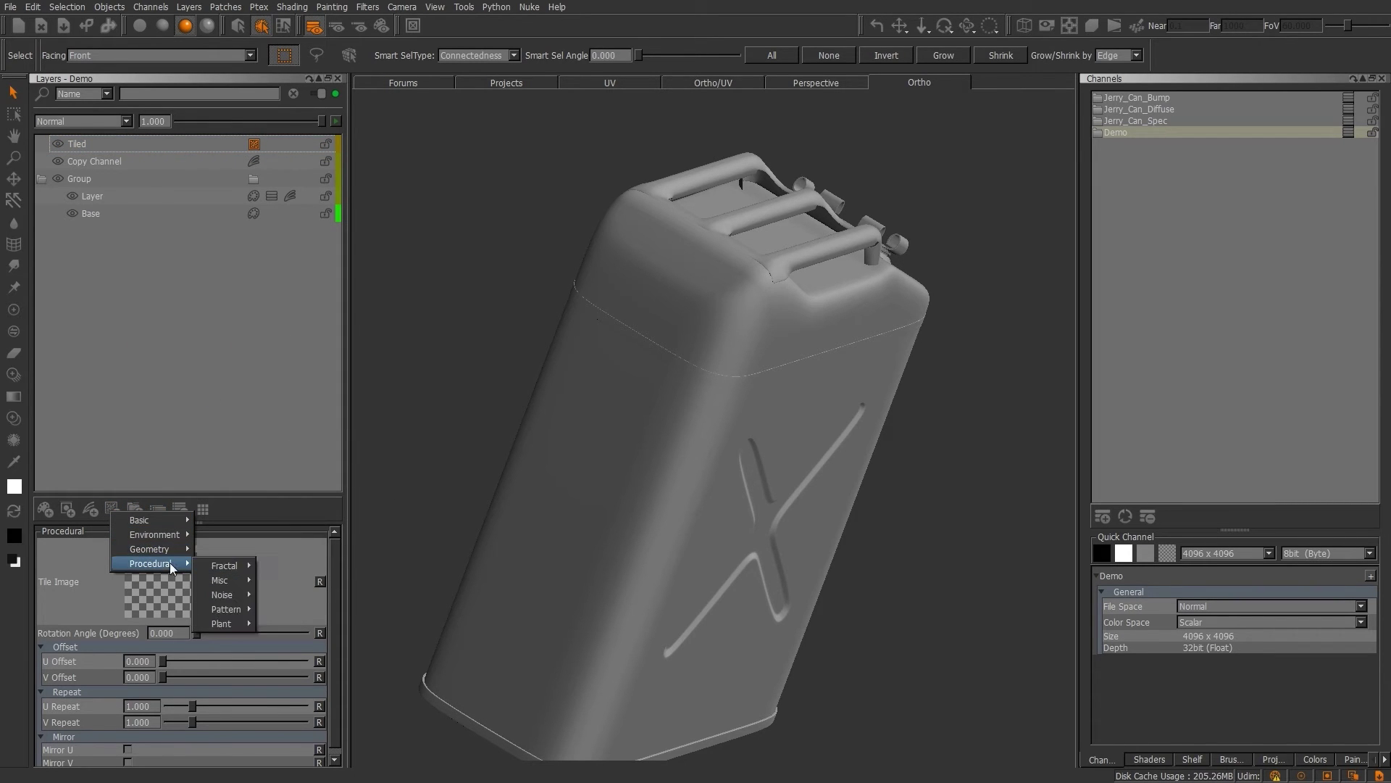
mouse_move(218, 565)
left_click(291, 568)
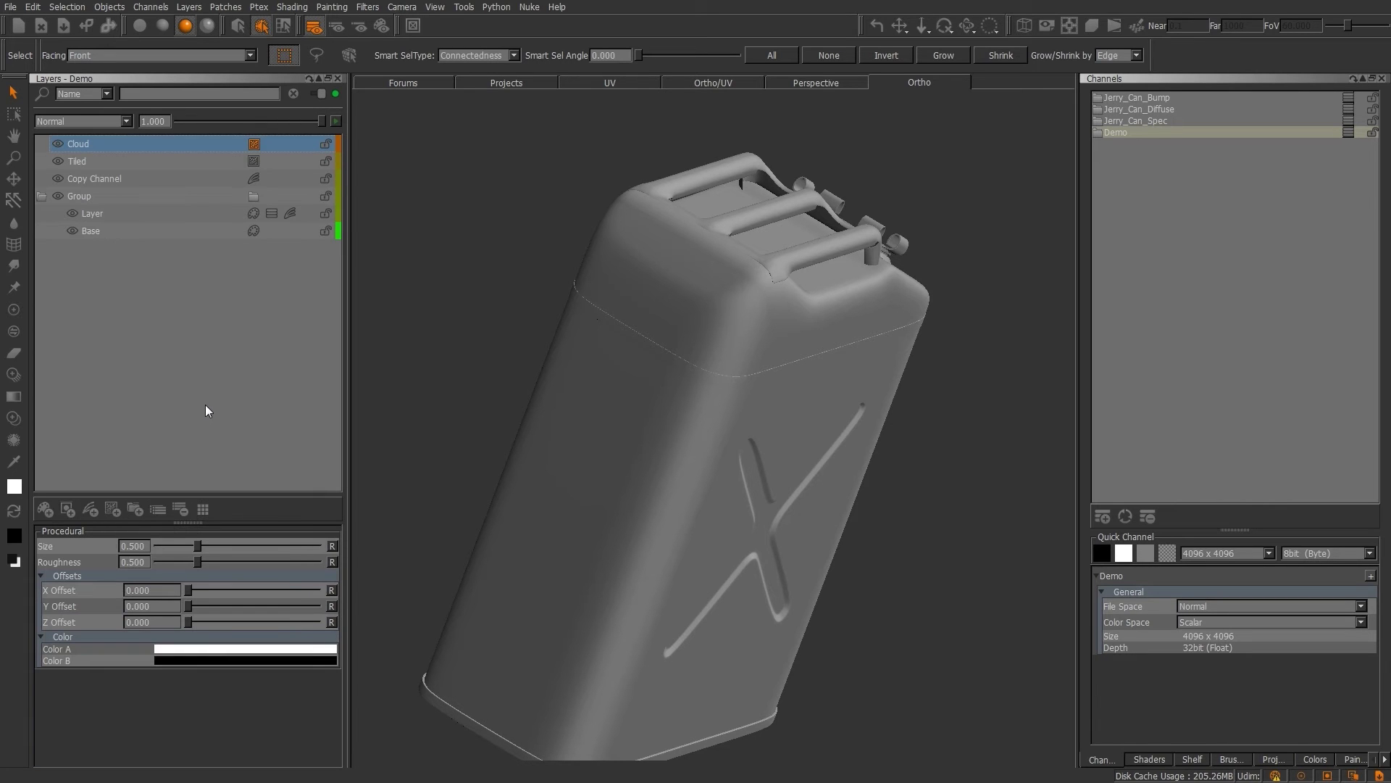
Step: Set the Cloud layer's Size to 0.180 and turn the can to face its X side
left_click_drag(198, 542, 172, 545)
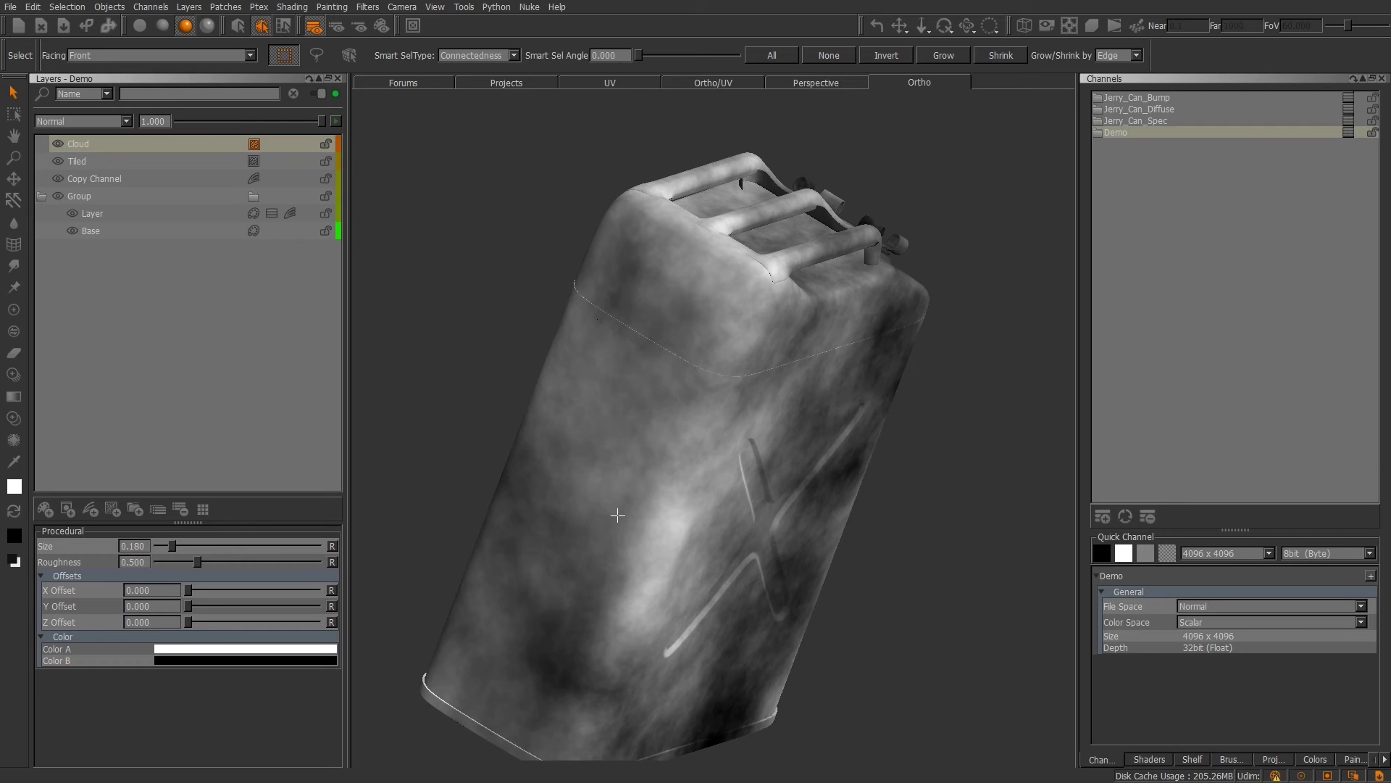
middle_click_drag(799, 528, 796, 458)
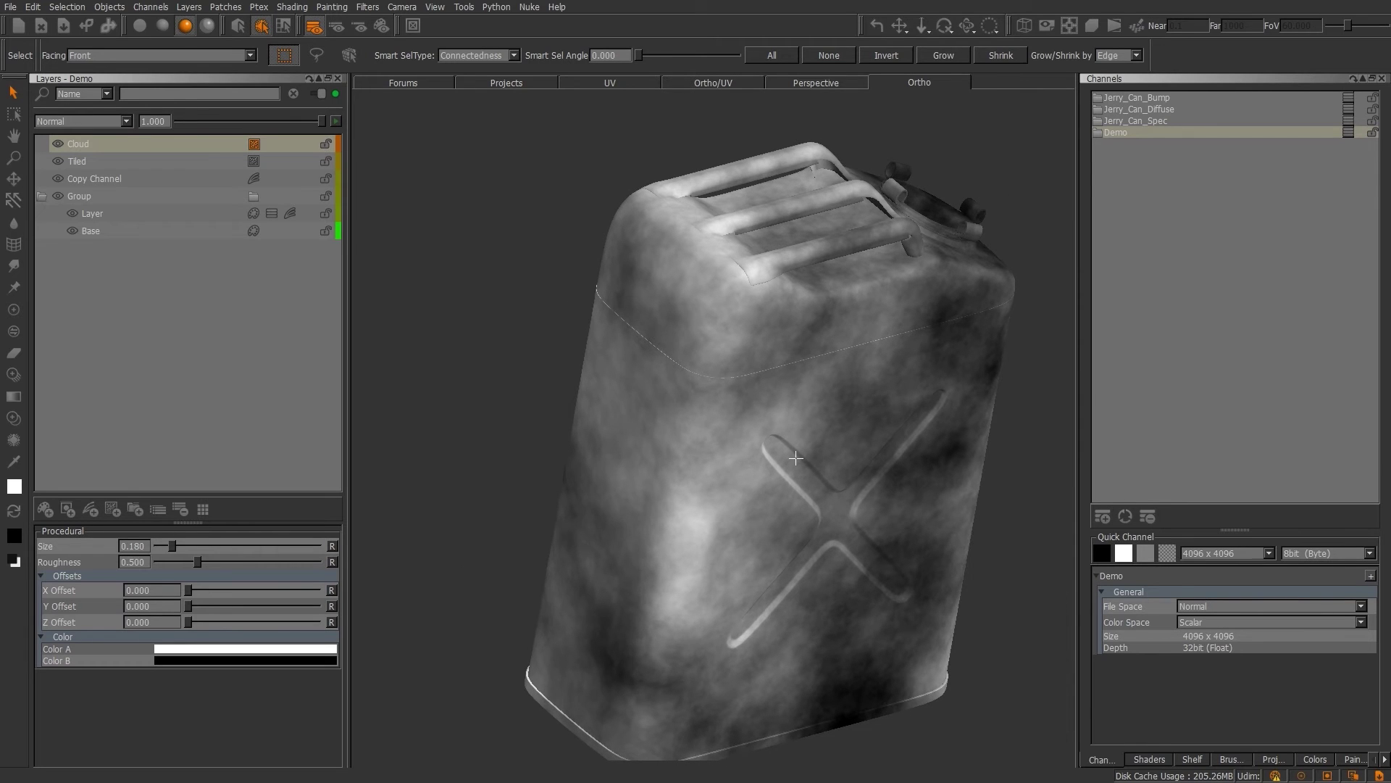
Step: Convert the Cloud layer to a paintable layer
right_click(129, 142)
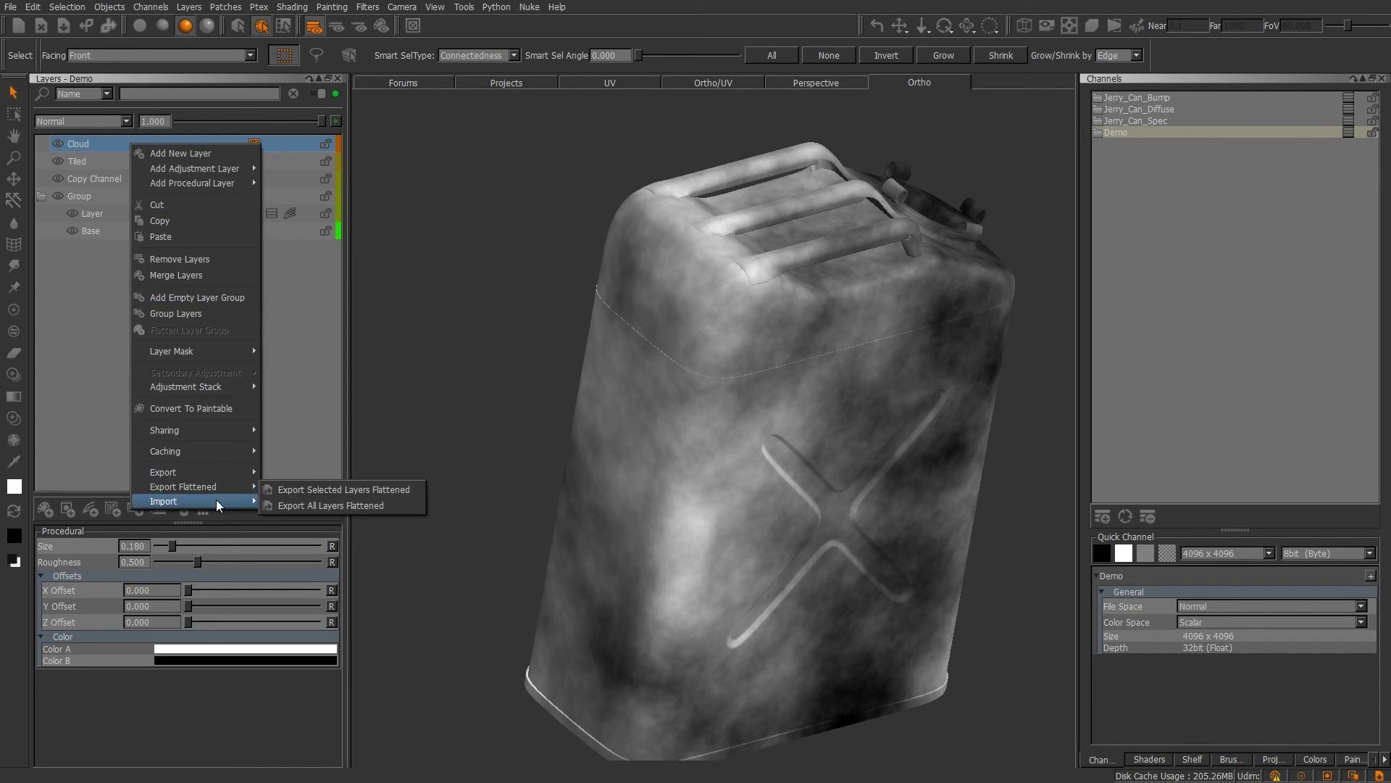
mouse_move(213, 432)
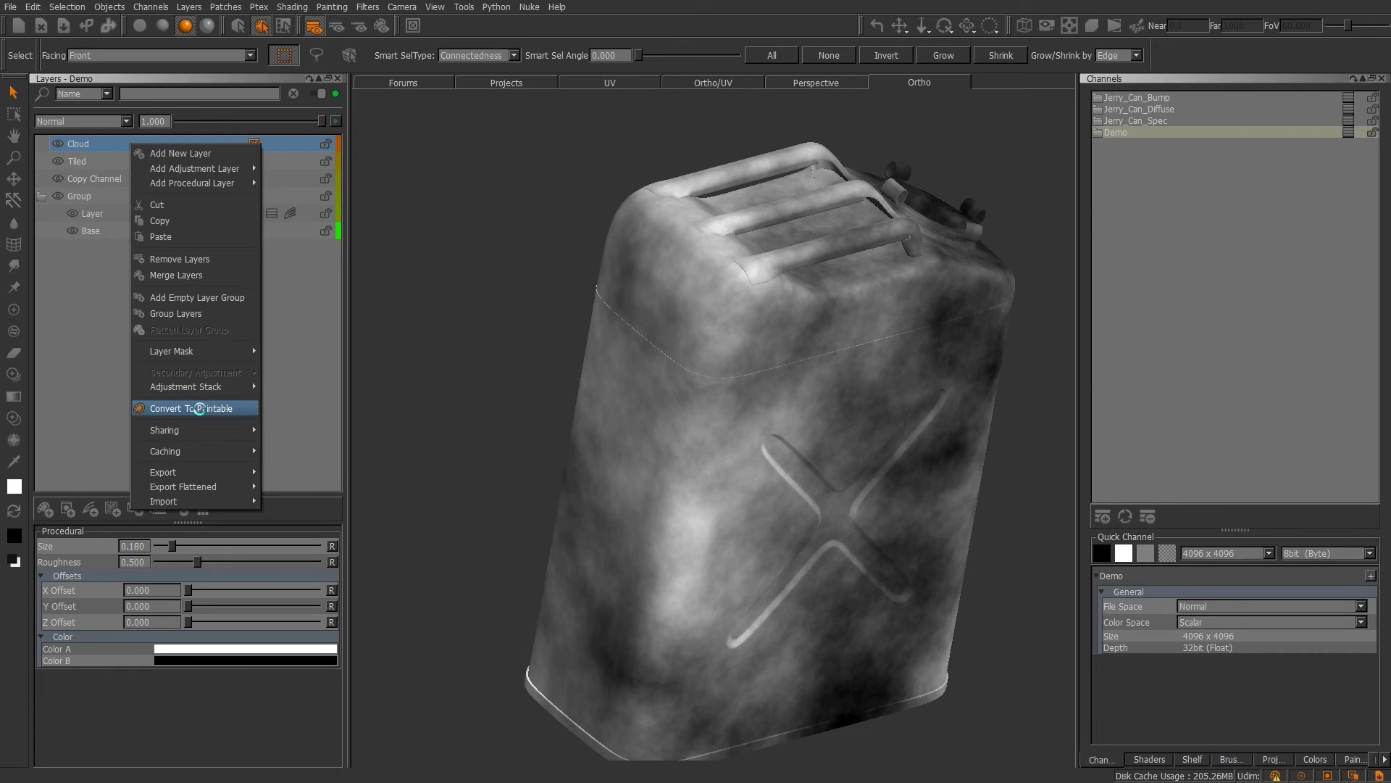
left_click(200, 409)
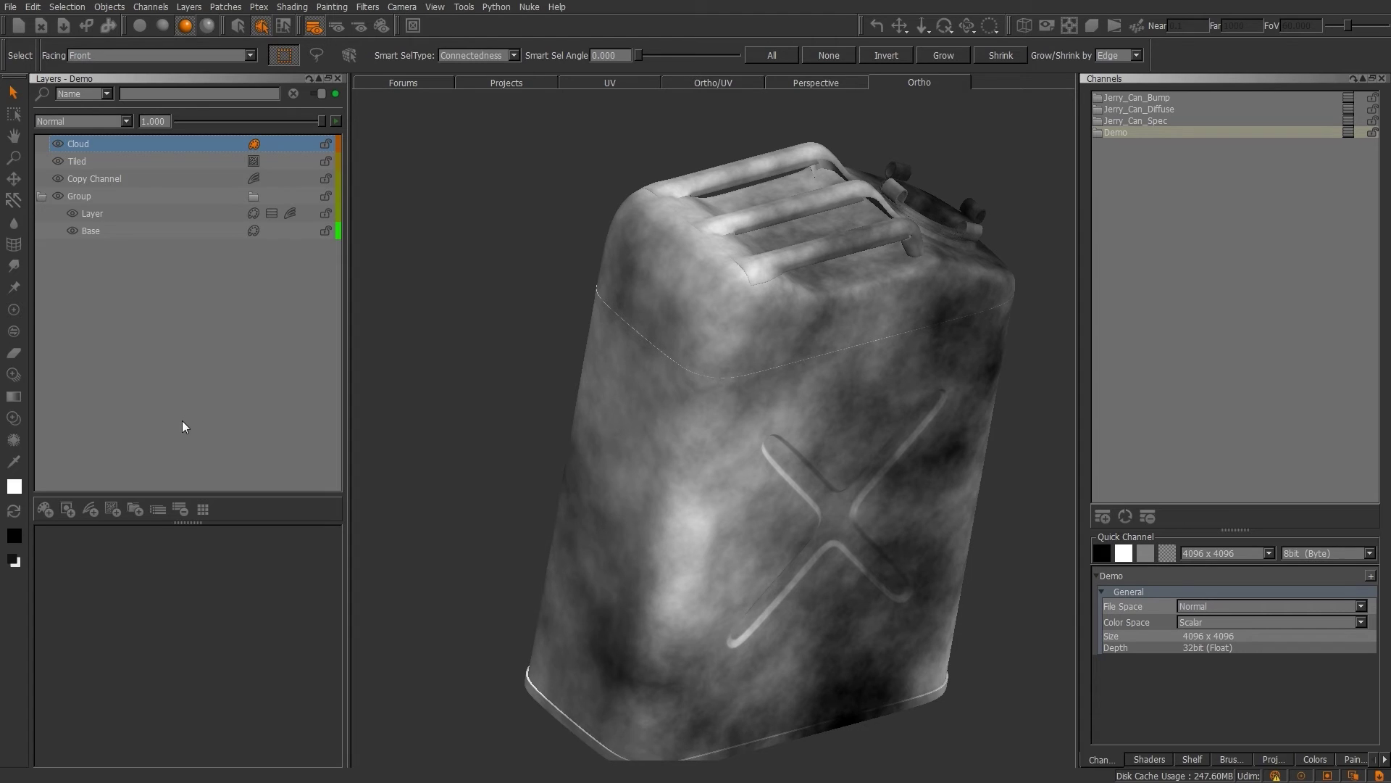
Step: Add a Hide All mask to the Tiled layer
left_click(145, 162)
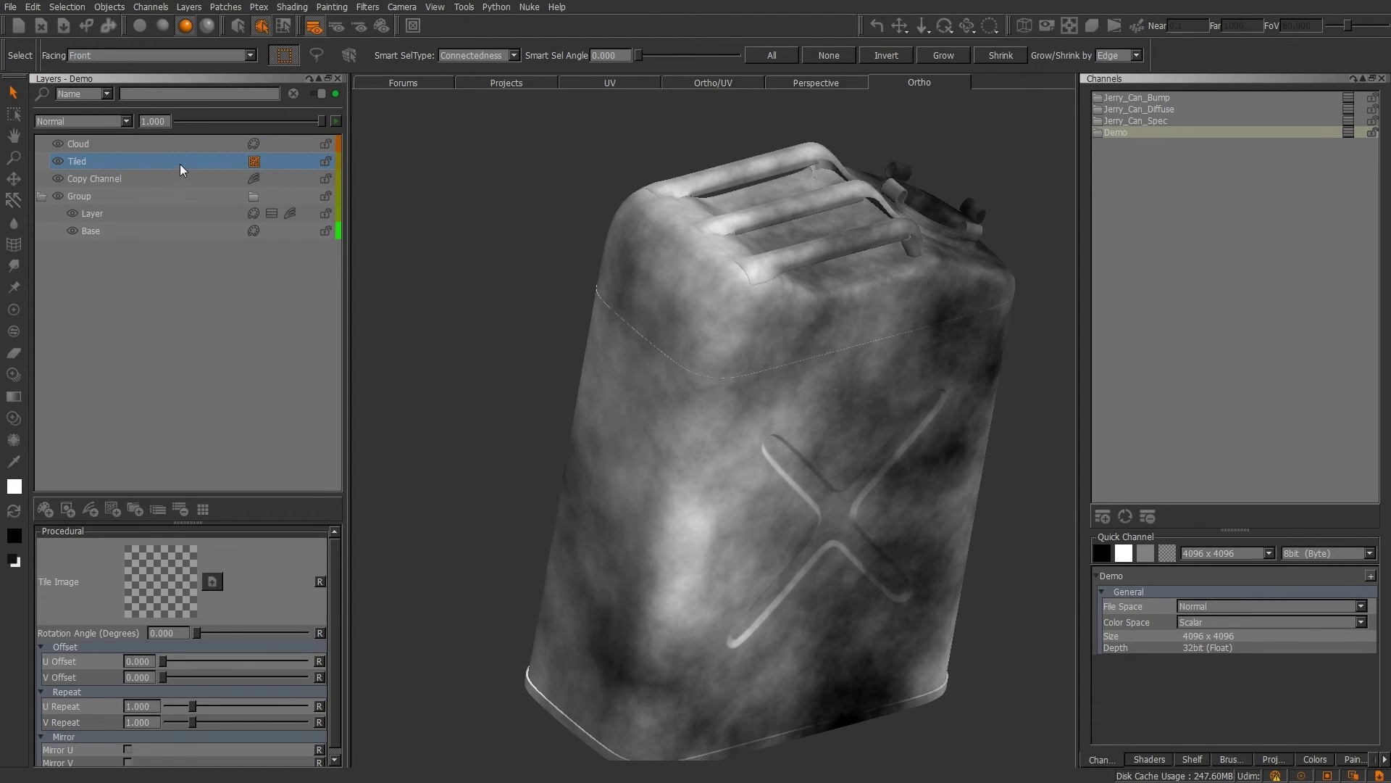
right_click(181, 167)
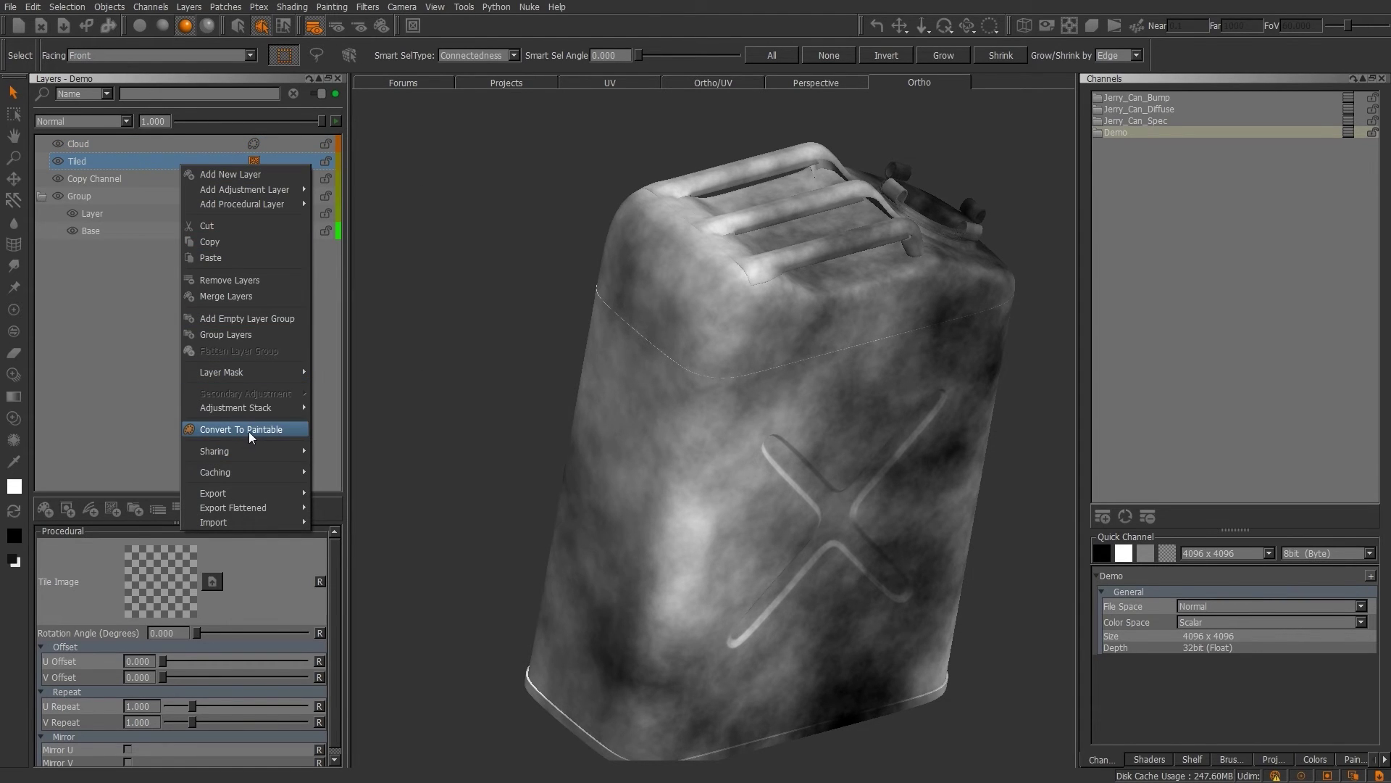
mouse_move(250, 374)
mouse_move(369, 376)
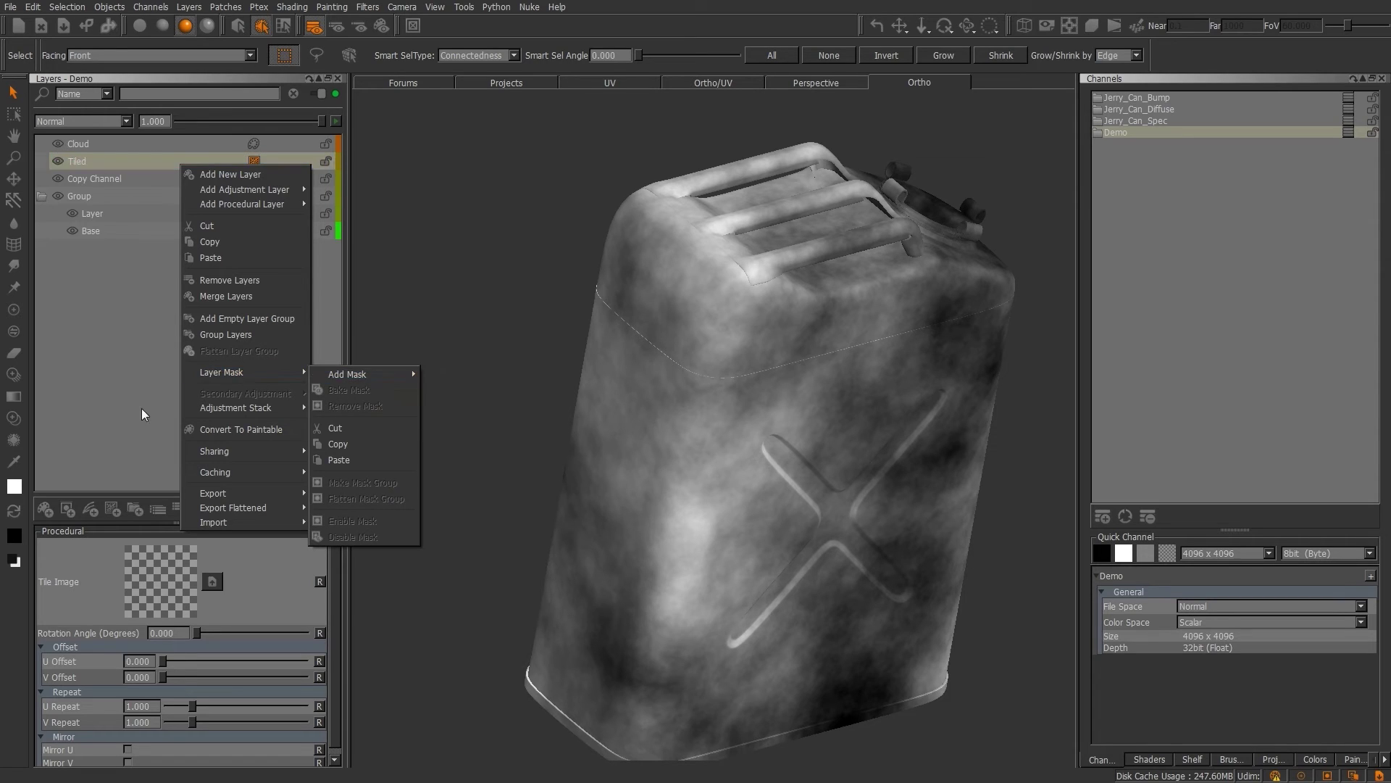
left_click(449, 393)
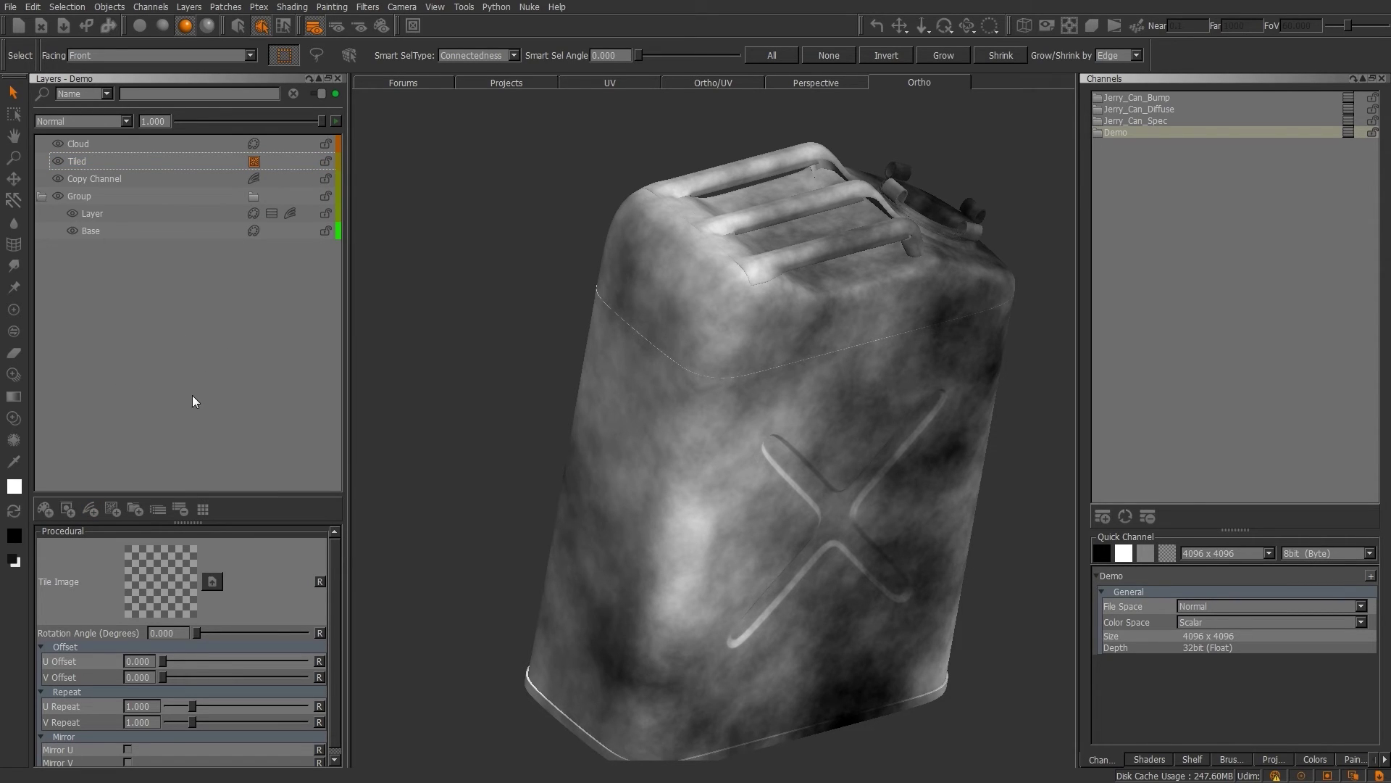
Step: Share the Cloud layer, then display the Jerry_Can_Diffuse channel
left_click(132, 145)
right_click(132, 147)
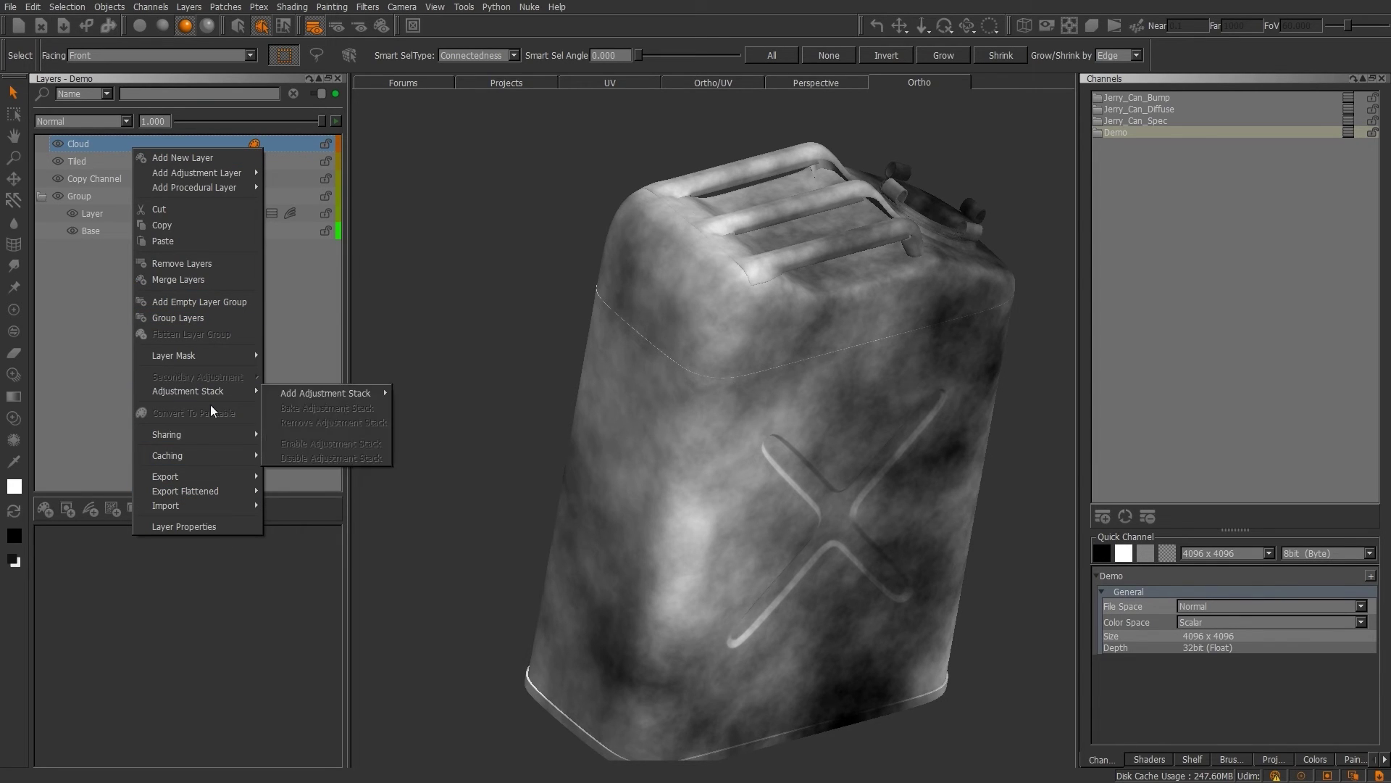
mouse_move(193, 436)
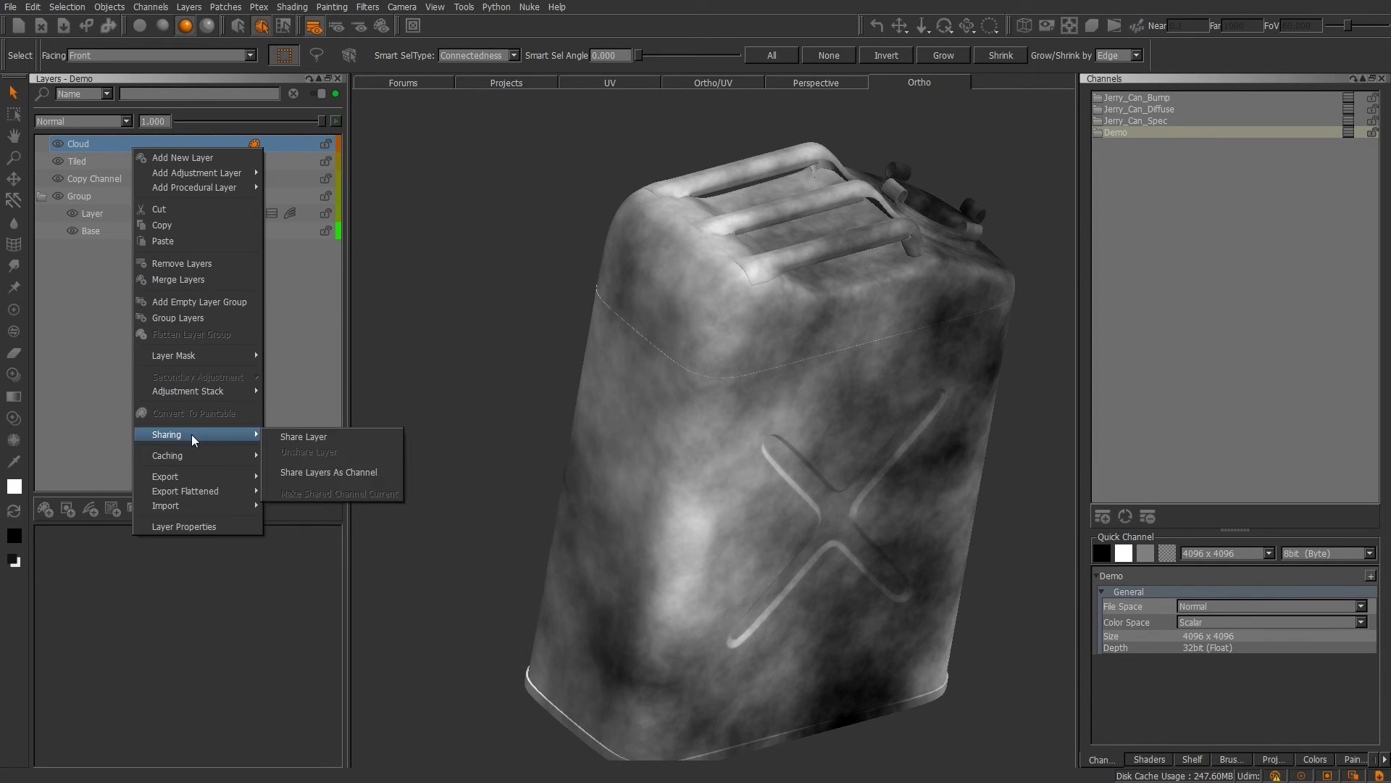
left_click(310, 440)
left_click(1145, 108)
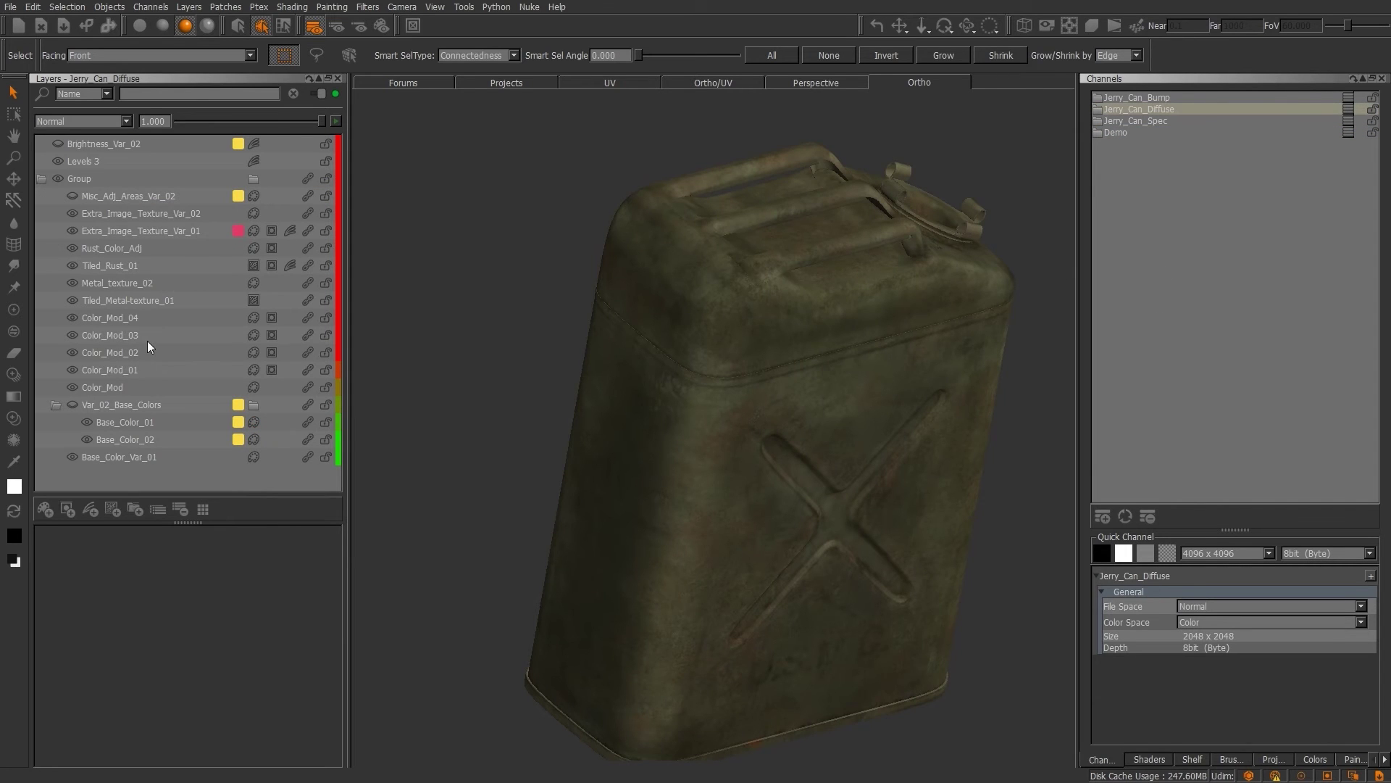
Step: Select the Group layer and expand it to list its child layers
left_click(46, 180)
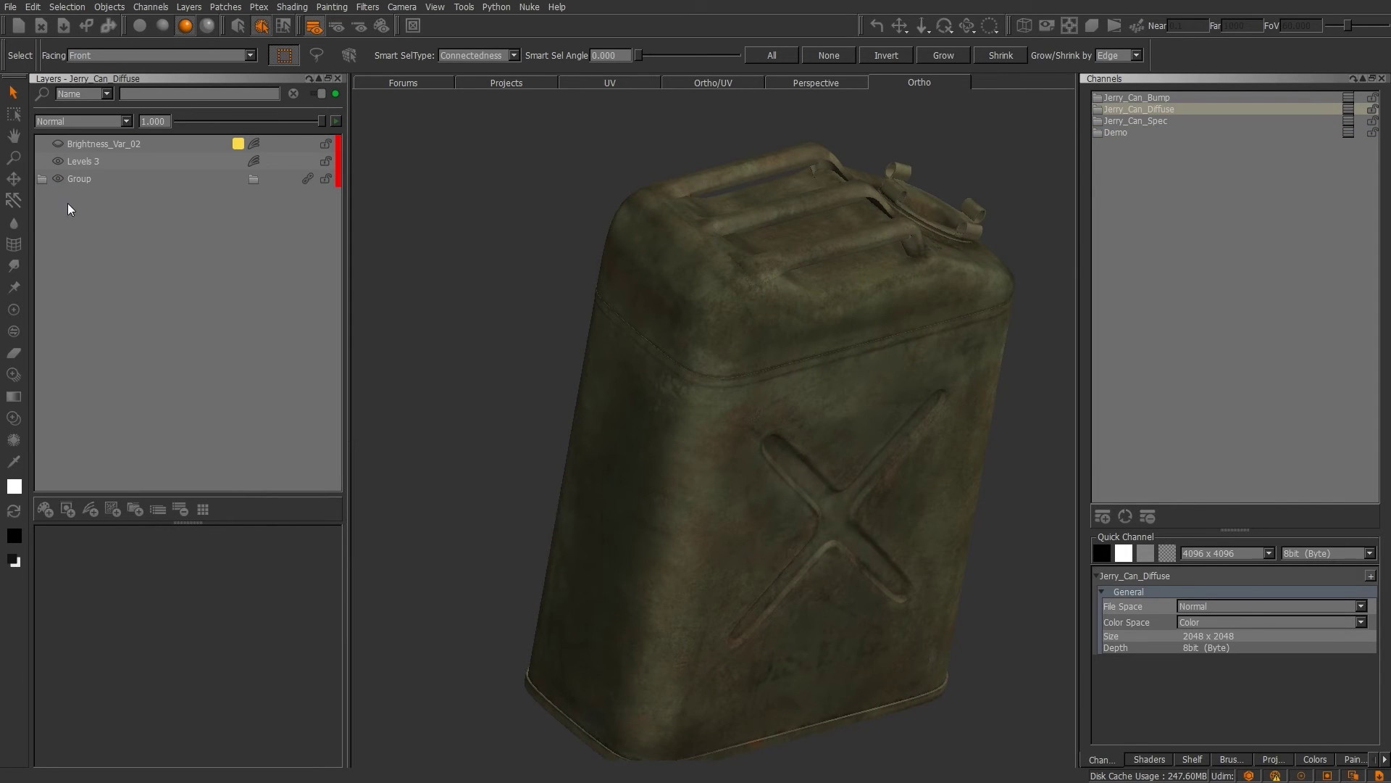
left_click(39, 180)
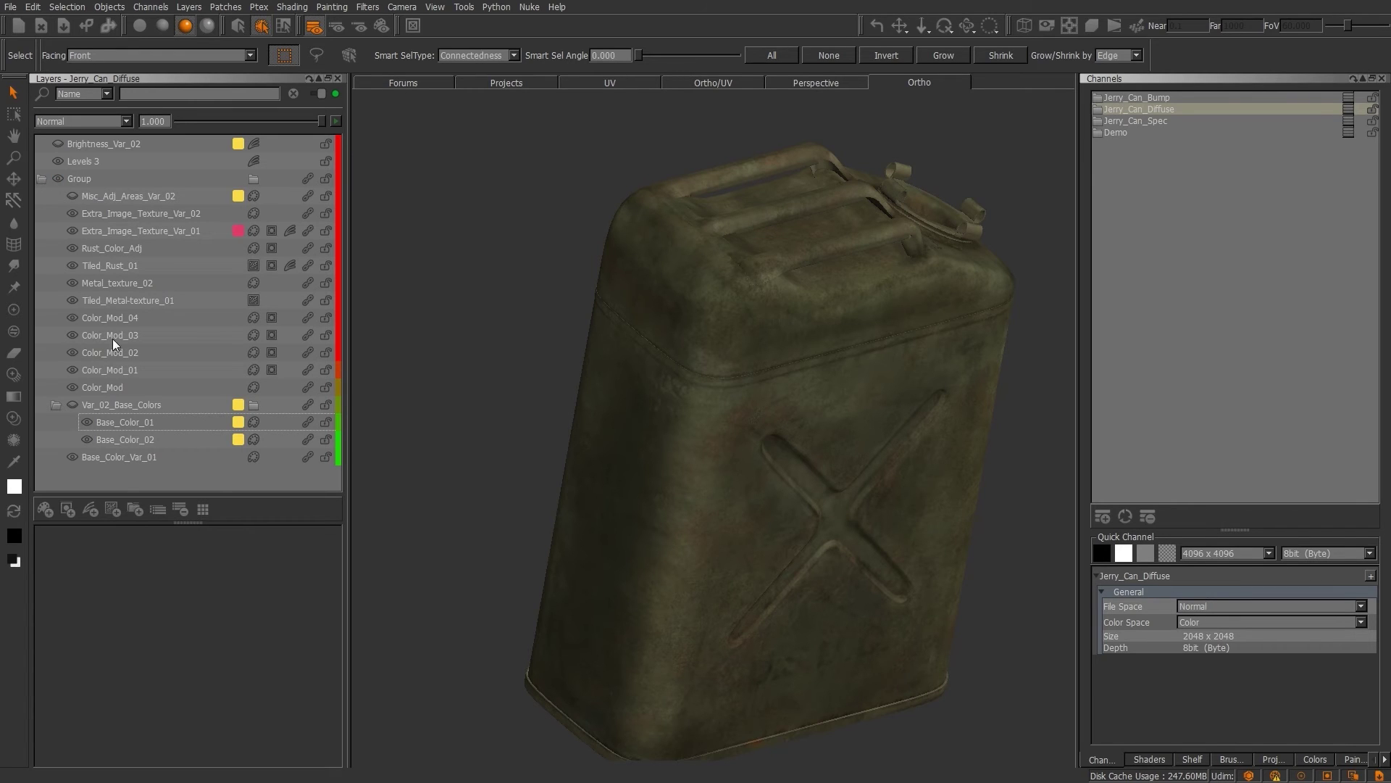
left_click(41, 179)
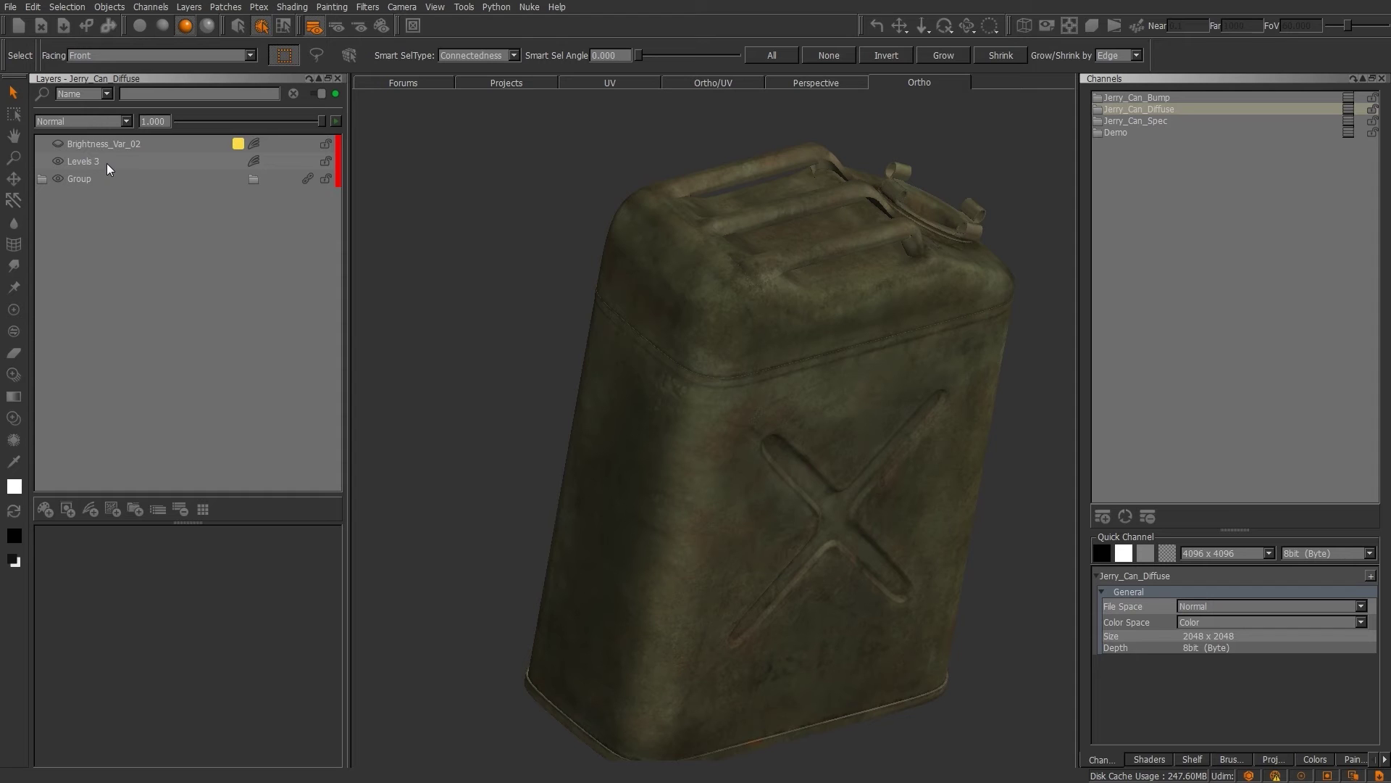
mouse_move(175, 166)
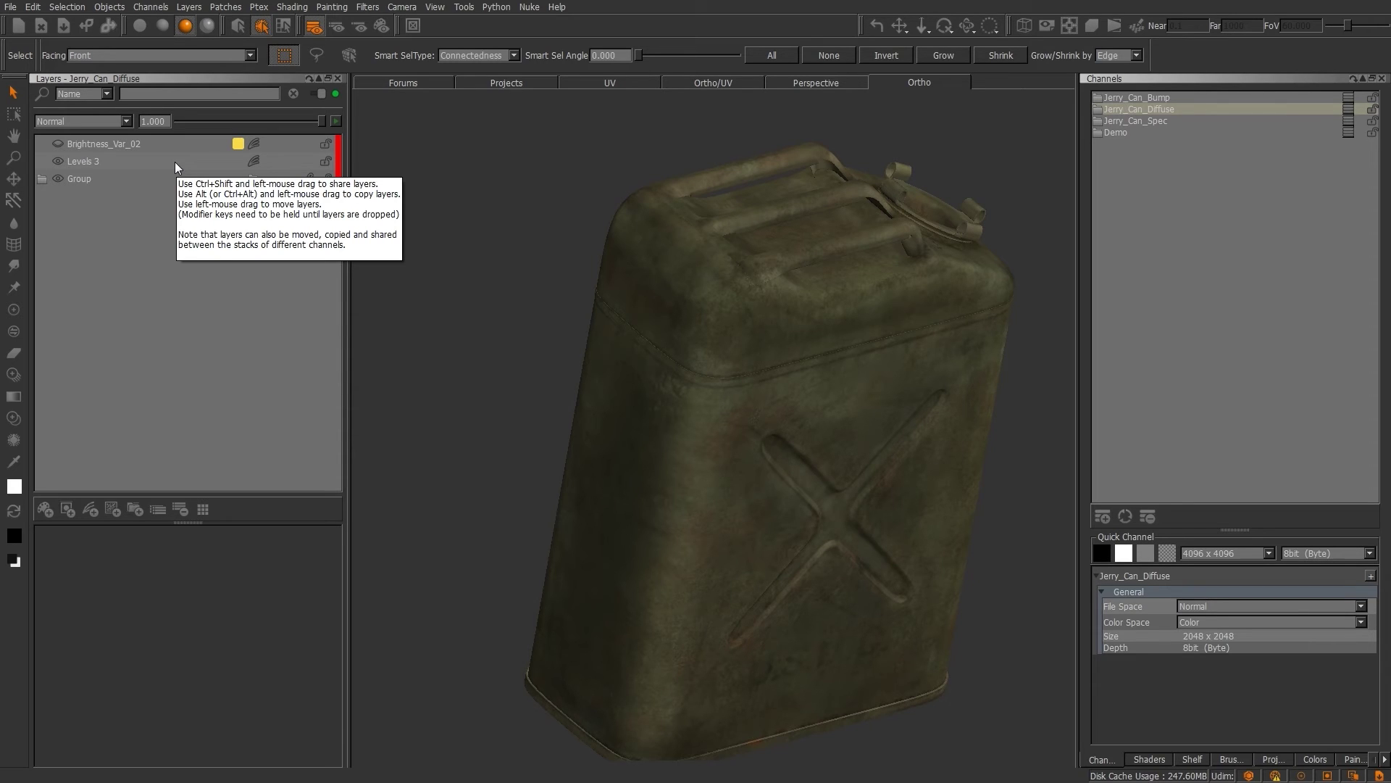
left_click(91, 181)
left_click(42, 179)
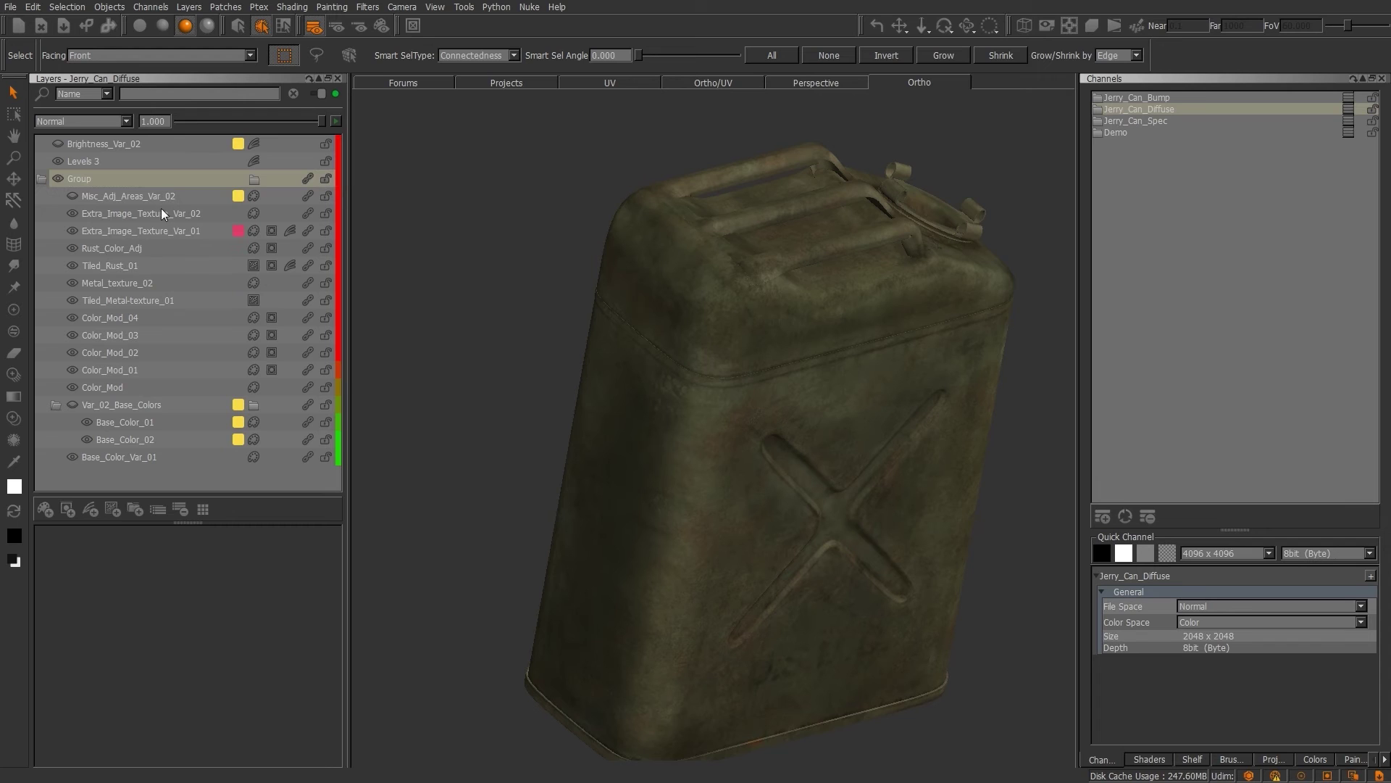
Step: Browse the Group layer's Caching and Sharing menu options
right_click(155, 180)
mouse_move(236, 478)
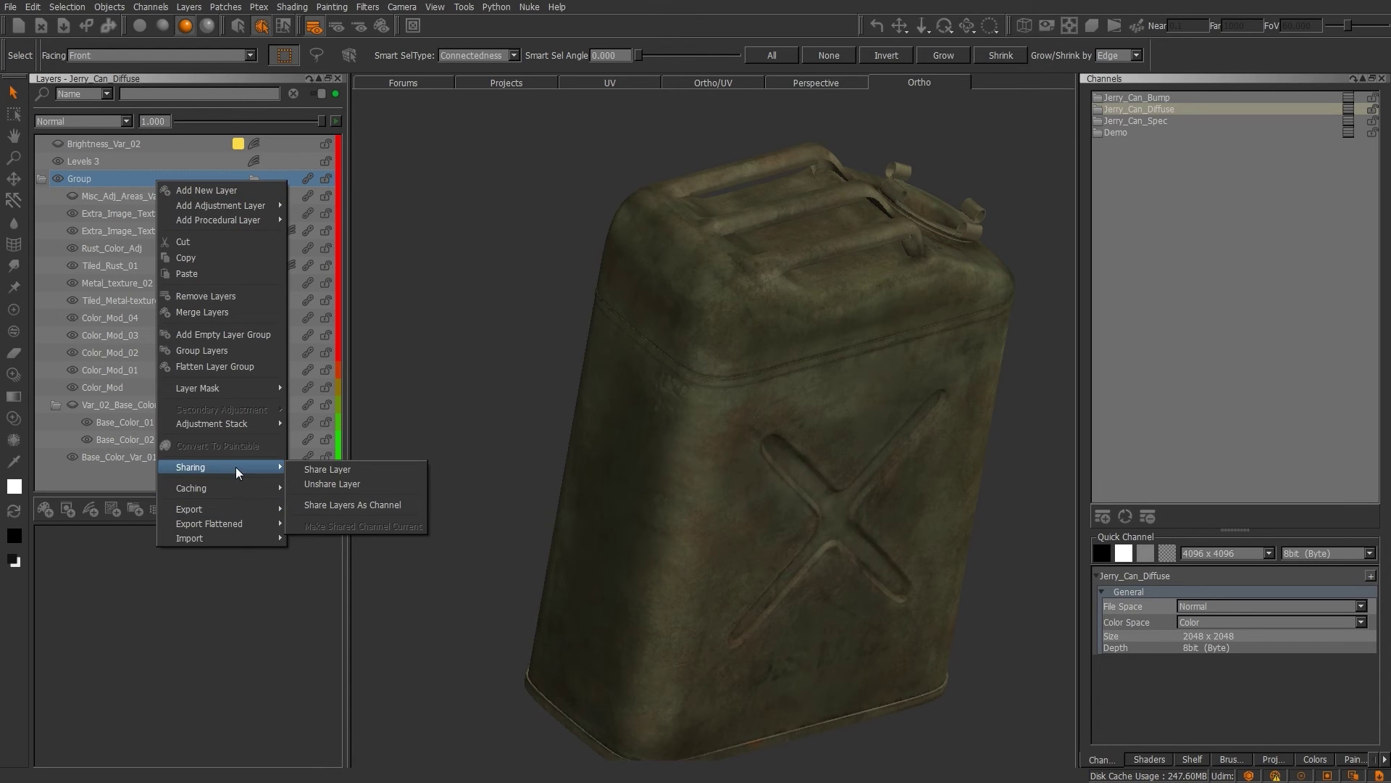
left_click(361, 507)
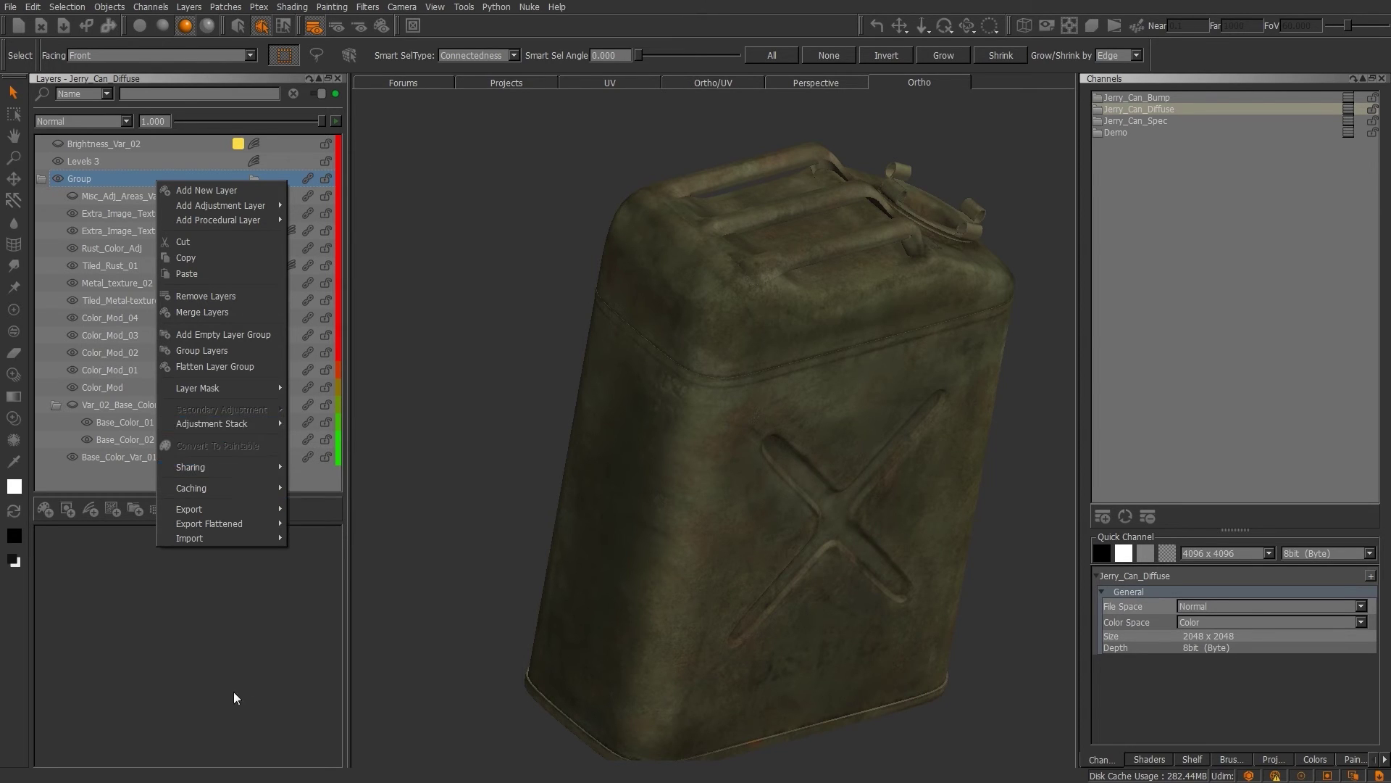
Step: Share the Group as a new Share Jerry_Can_Diffuse channel and view it
right_click(129, 178)
mouse_move(193, 468)
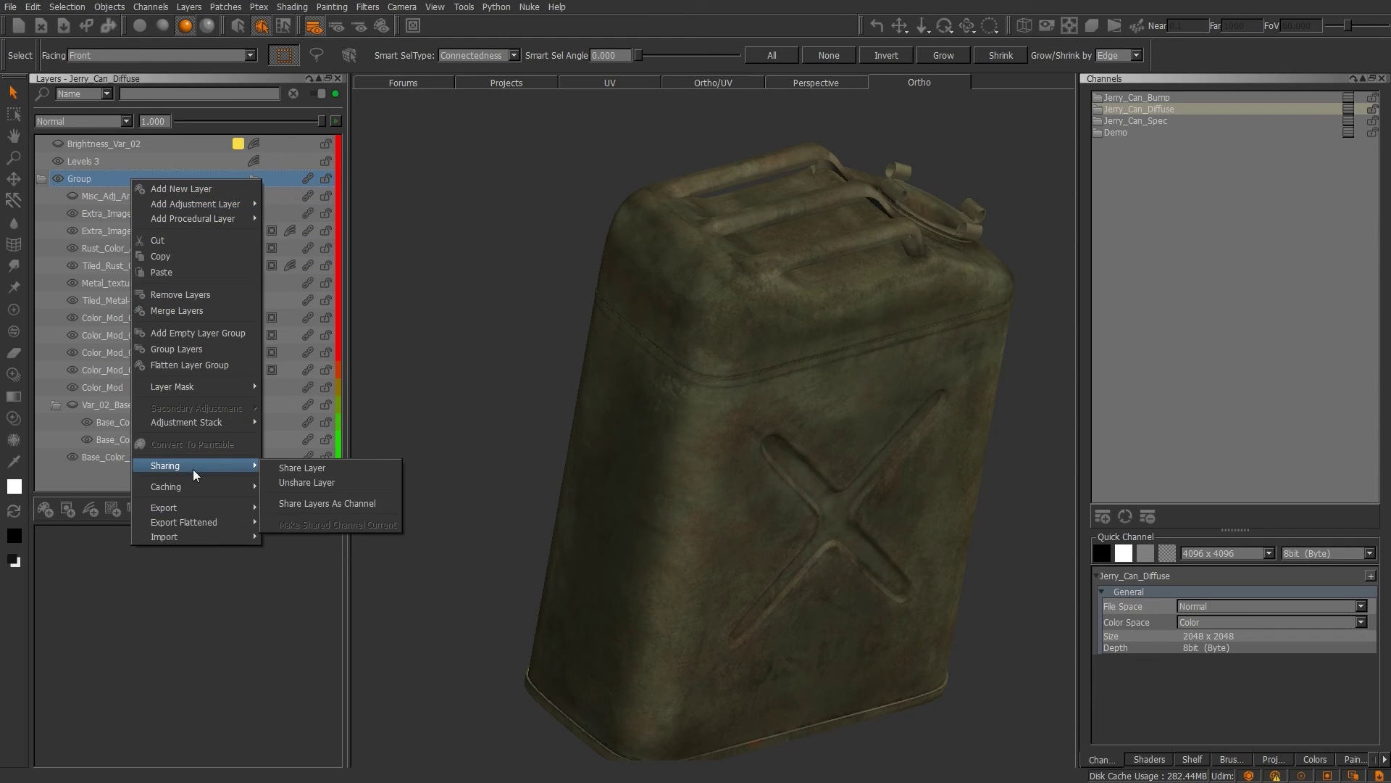
left_click(313, 503)
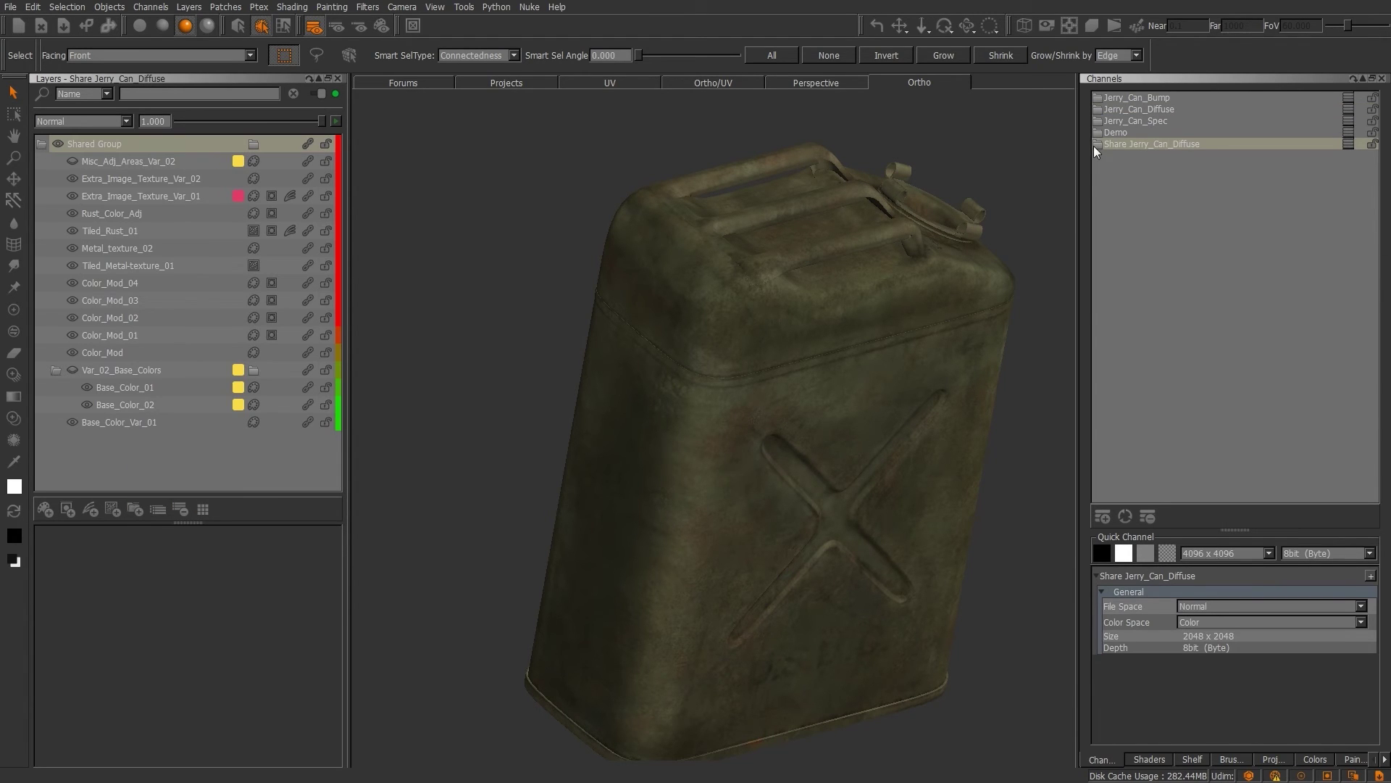
left_click(1142, 143)
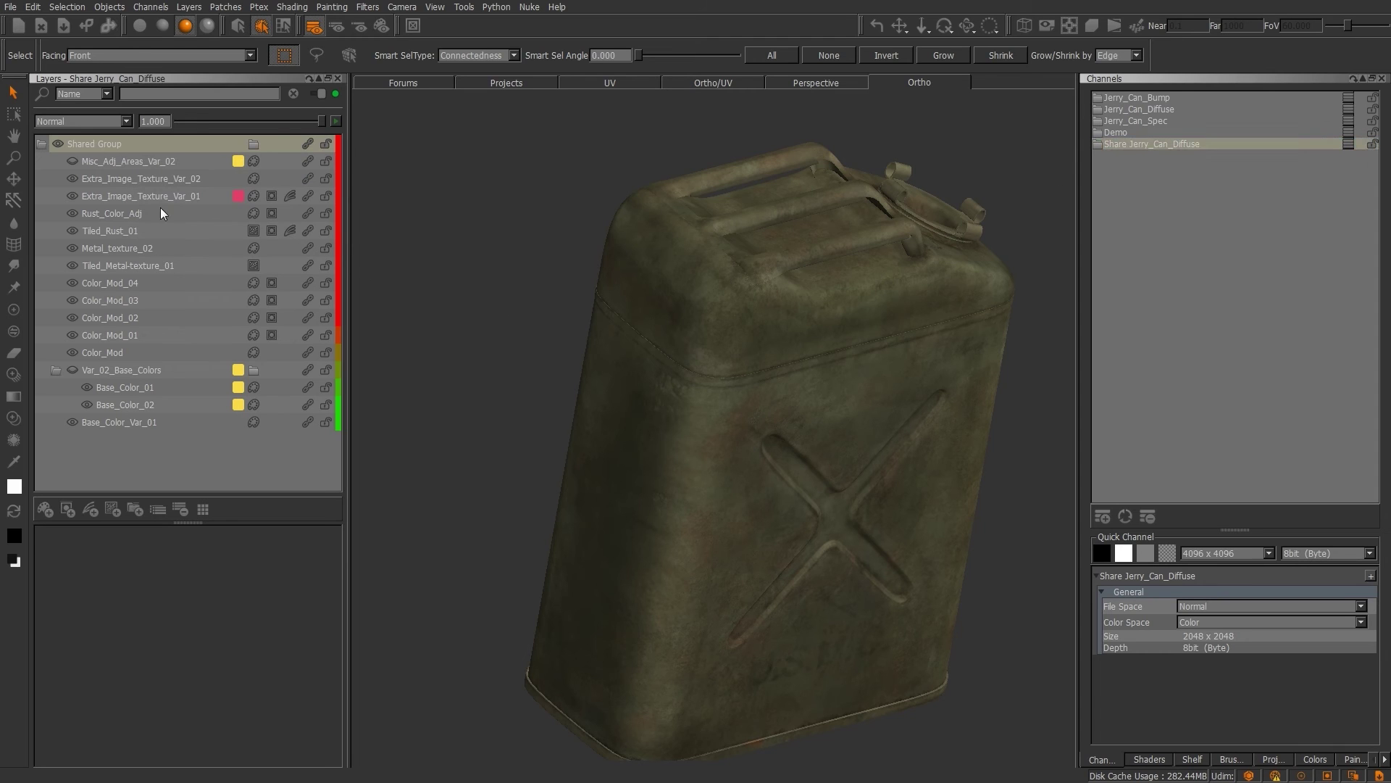
Step: Select Metal_texture_02 through Color_Mod_04, then switch to the Demo channel
left_click(112, 250)
left_click(115, 282, "shift")
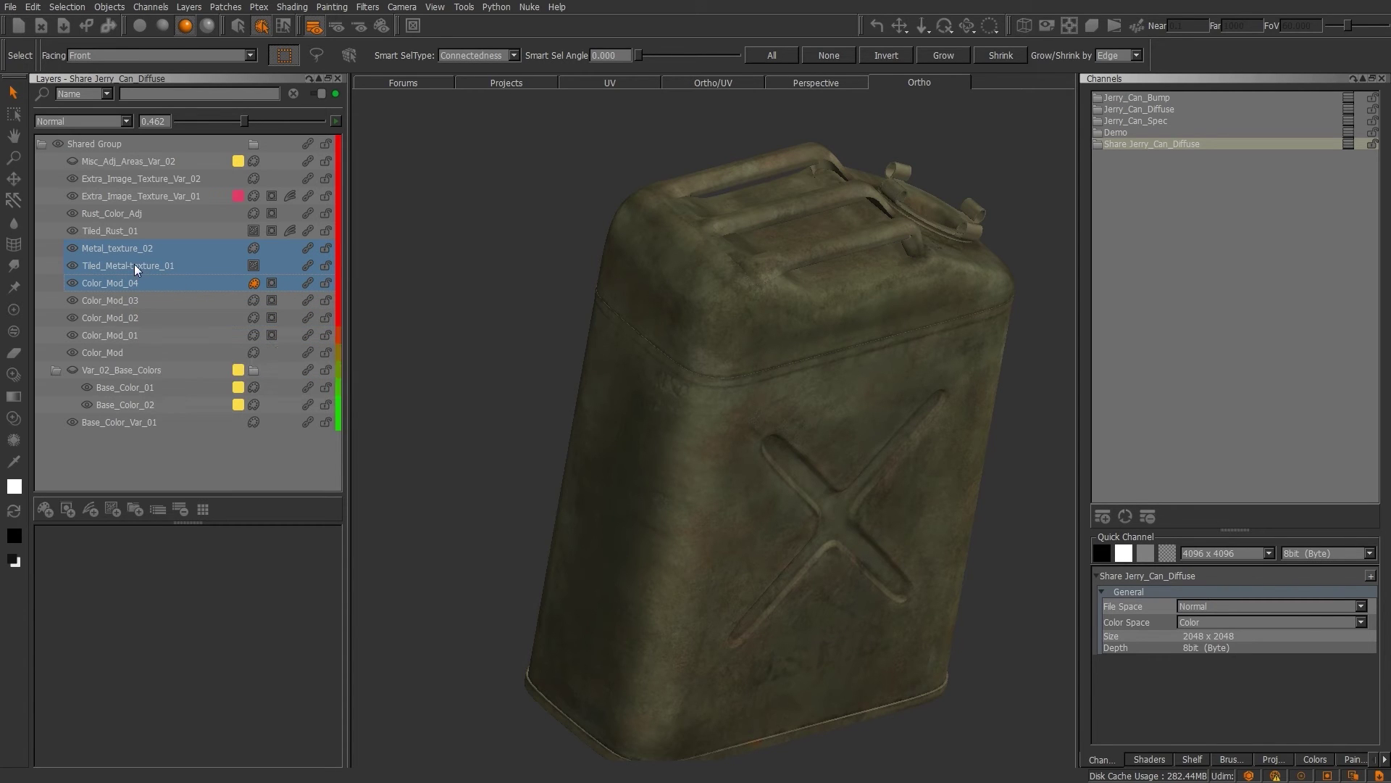
left_click(134, 267)
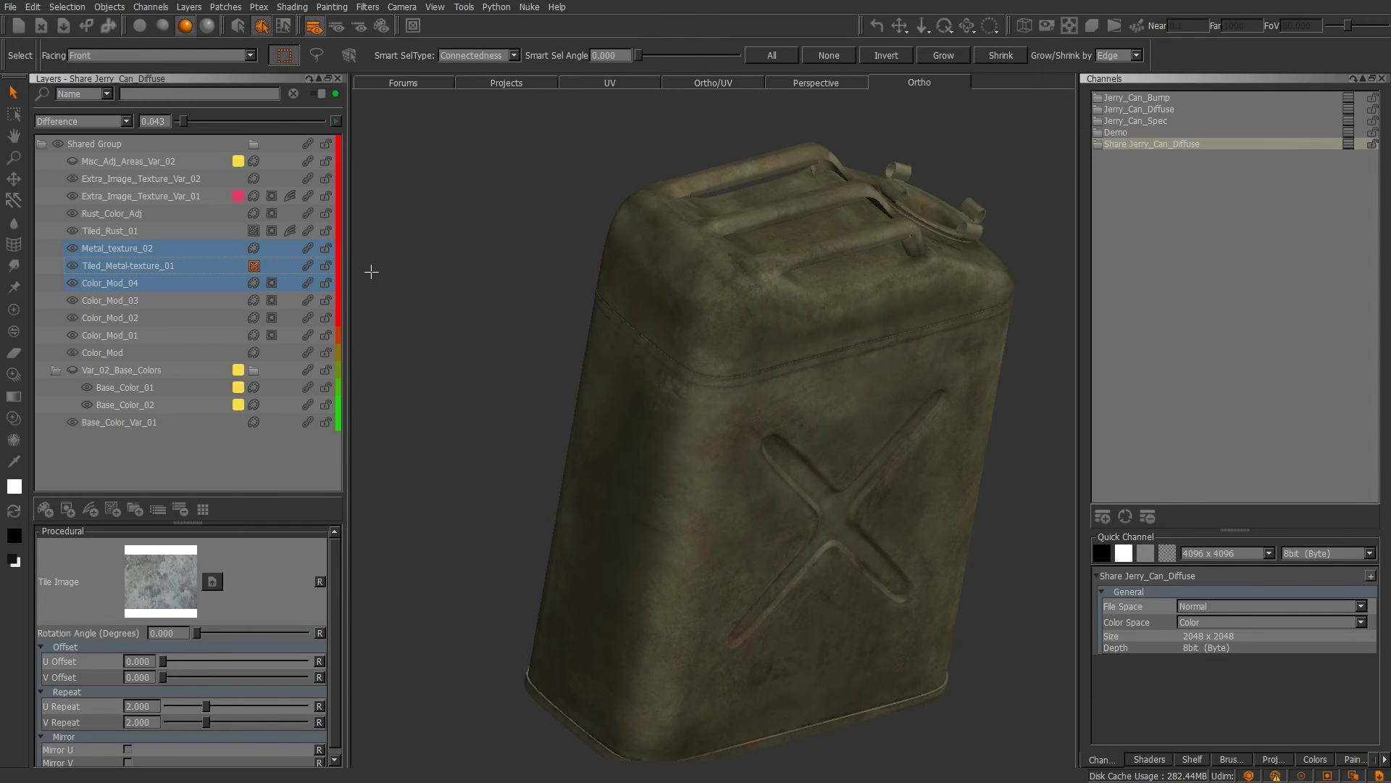
key("Page_Up")
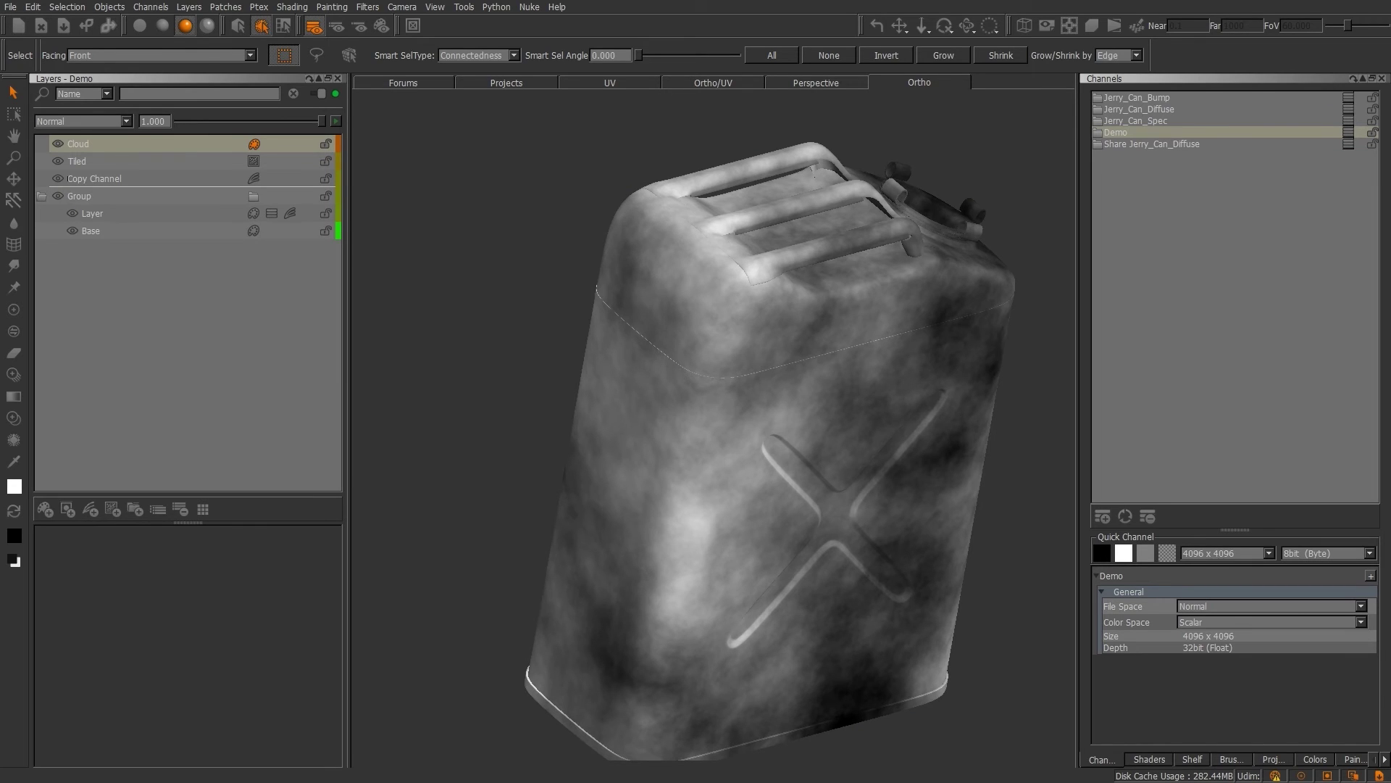
Step: Share Metal_texture_02, Tiled_Metal-texture_01 and Color_Mod_04 into the Demo stack above Group
left_click_drag(112, 189, 113, 190)
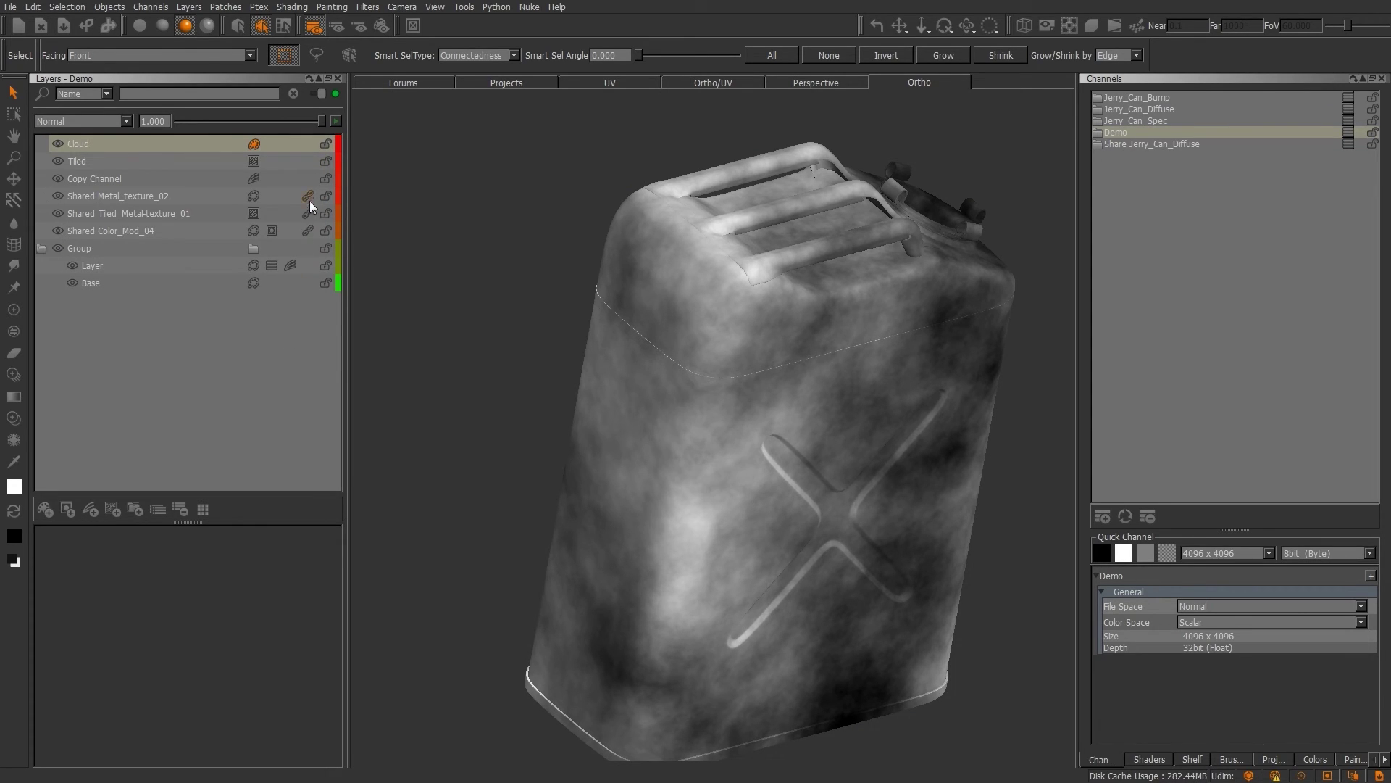
left_click(157, 228)
right_click(157, 227)
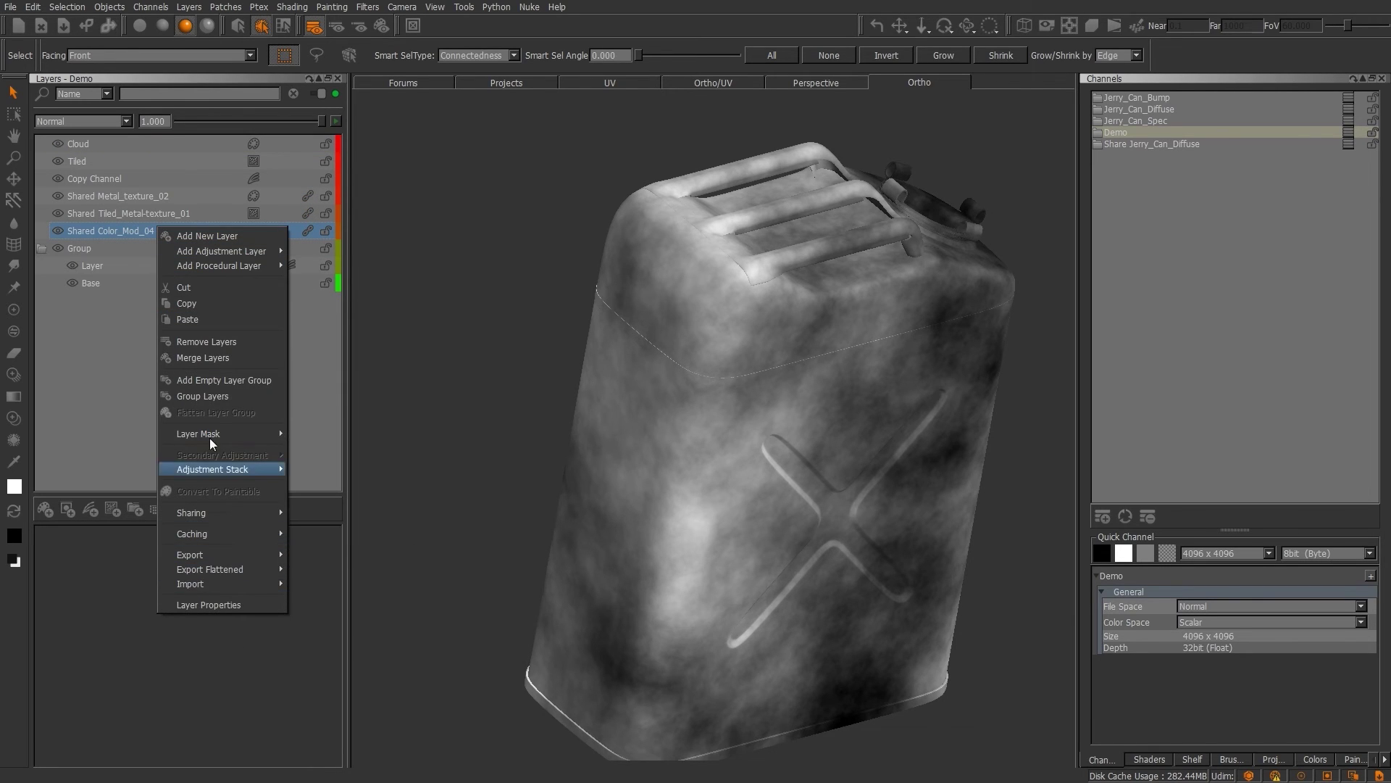
key("Escape")
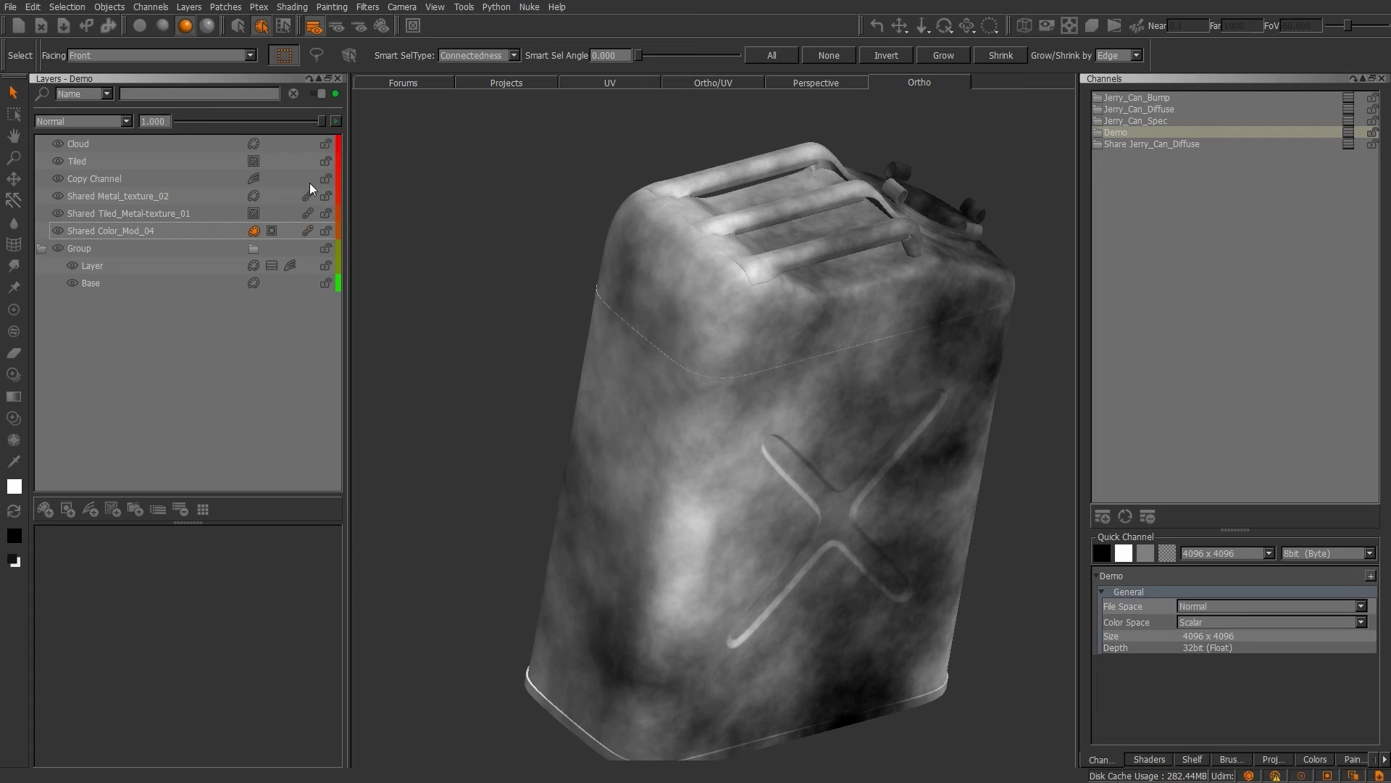
Step: Browse Shared Color_Mod_04's Sharing and Caching options, then widen the layer list
left_click(193, 233)
right_click(193, 233)
mouse_move(256, 521)
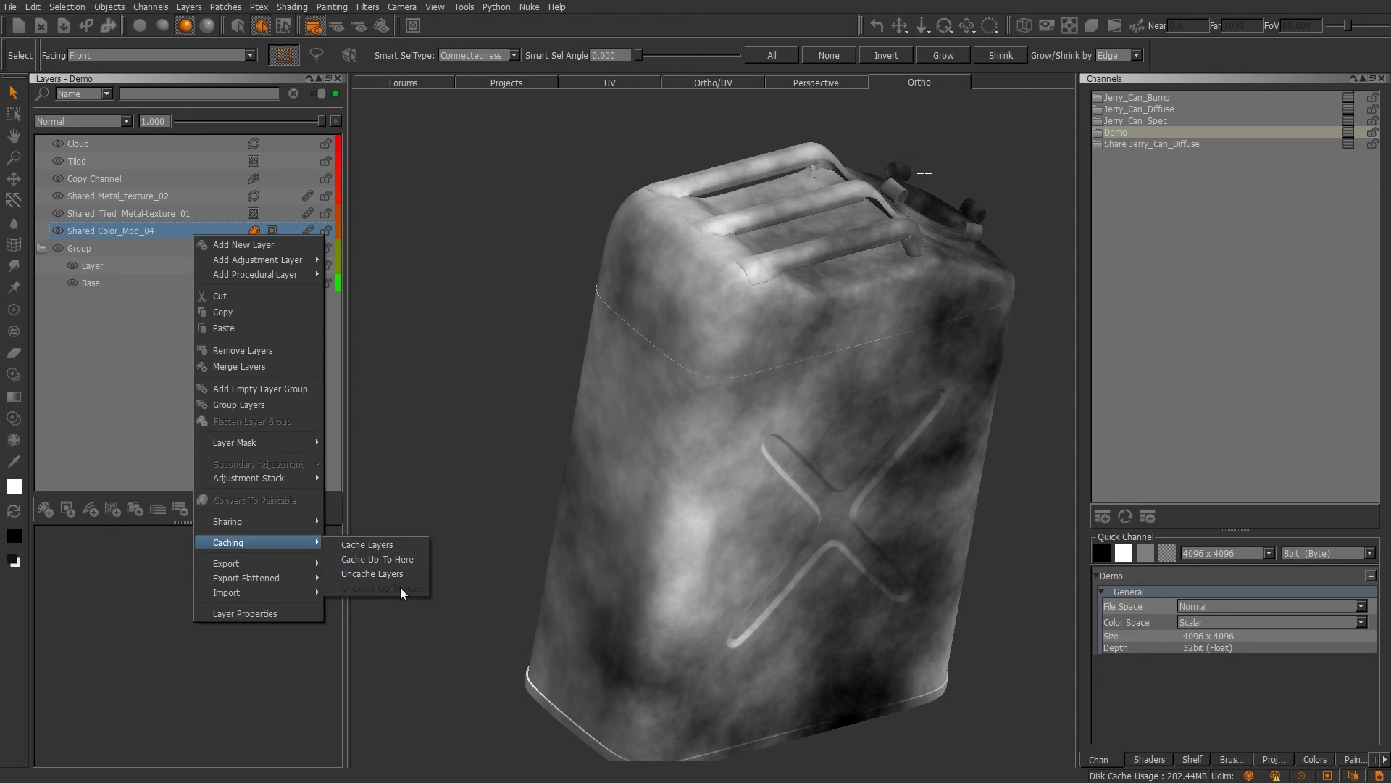
left_click(133, 419)
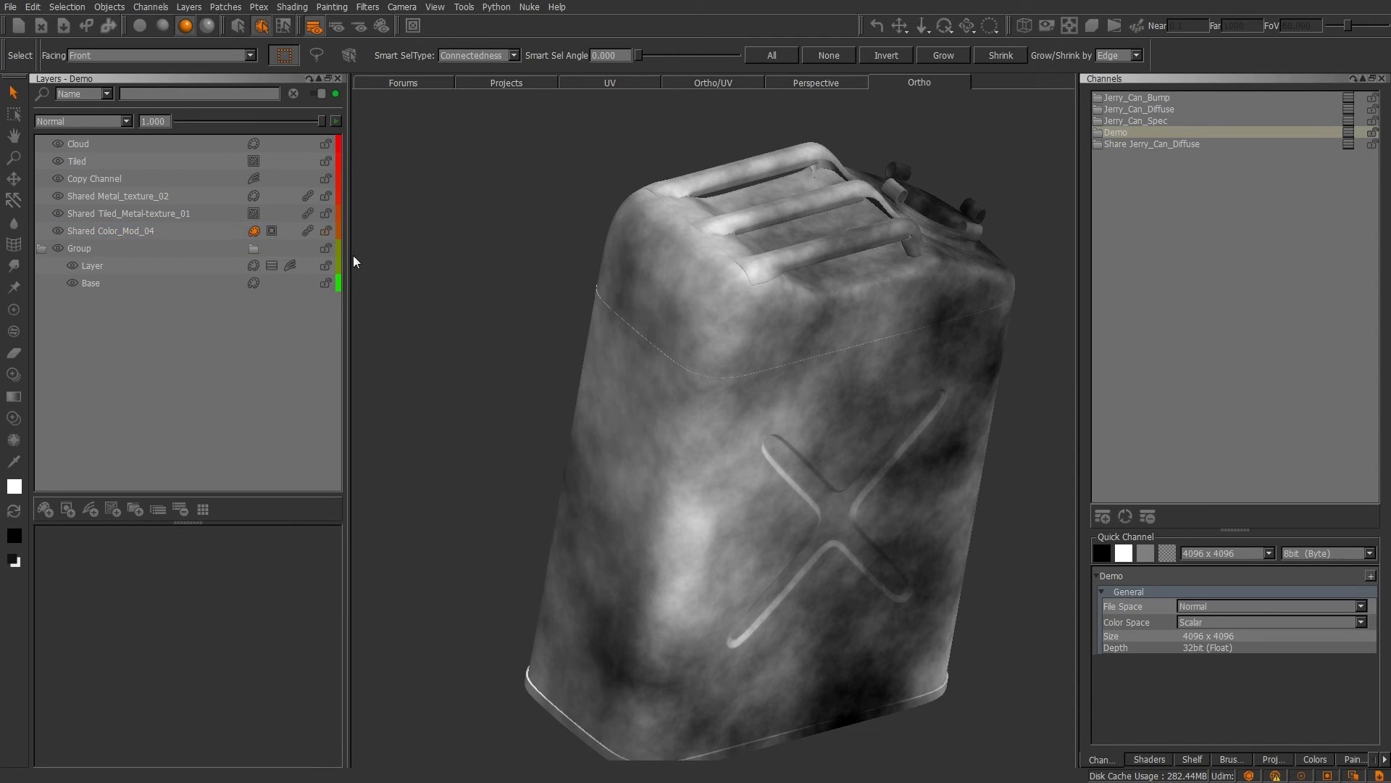
left_click_drag(354, 250, 505, 342)
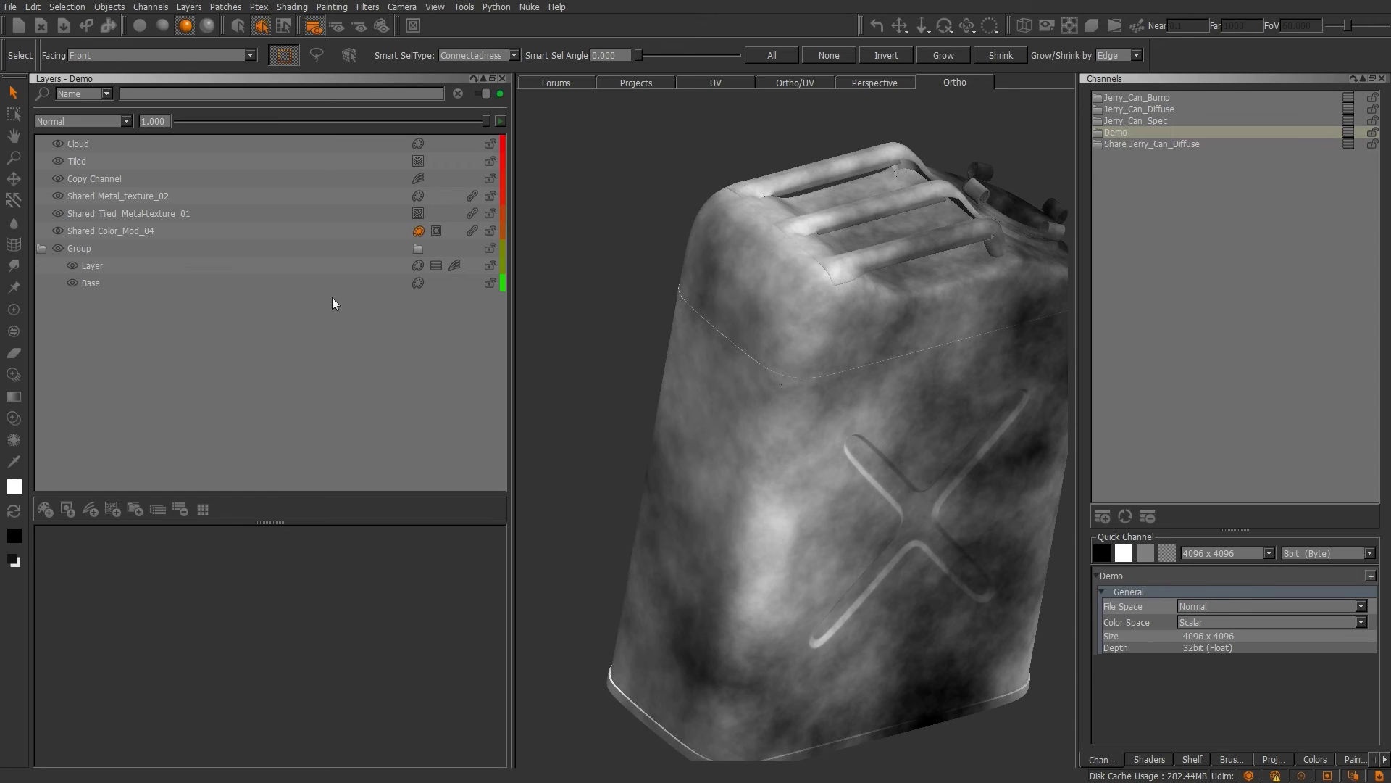
Step: Select the Shared Metal_texture_02 layer
left_click(145, 196)
Step: Cache the Demo stack up to Shared Metal_texture_02
right_click(303, 197)
mouse_move(362, 483)
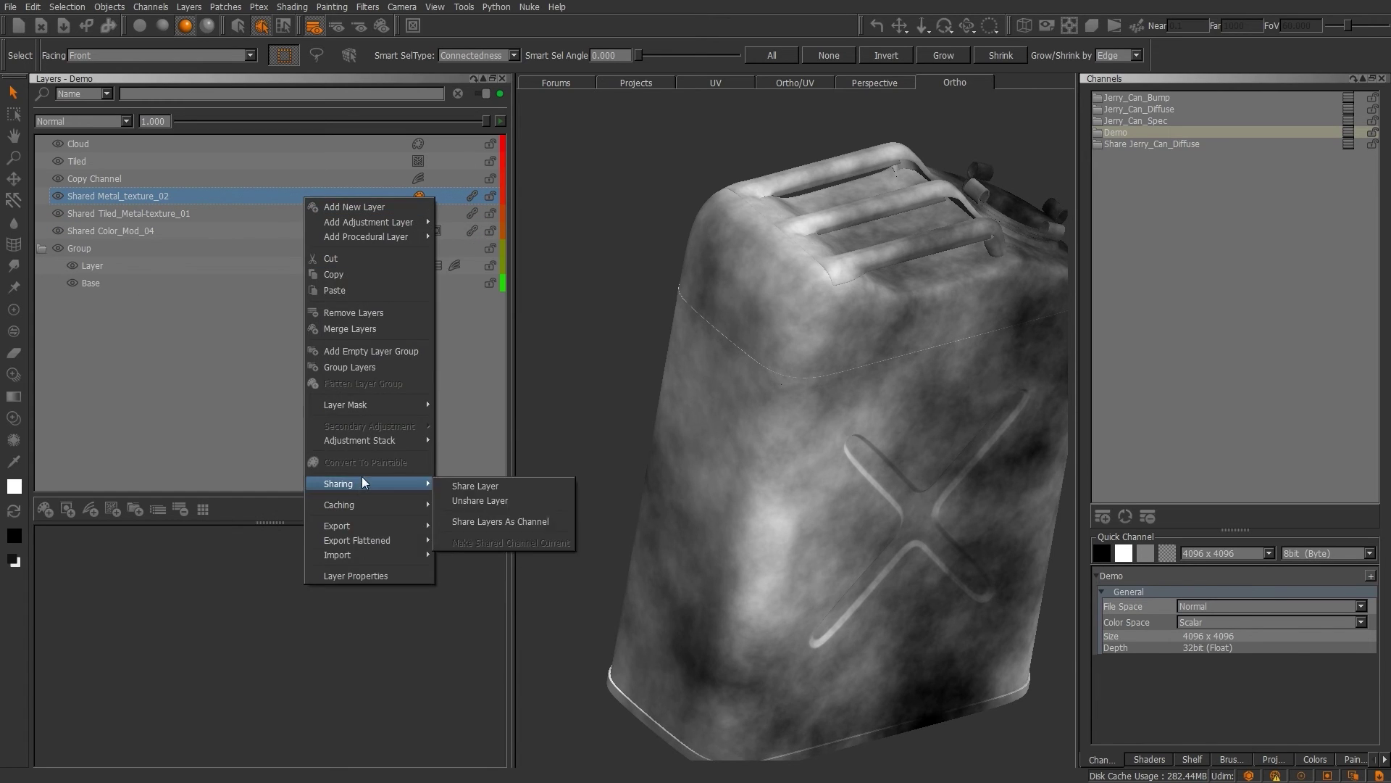
mouse_move(387, 504)
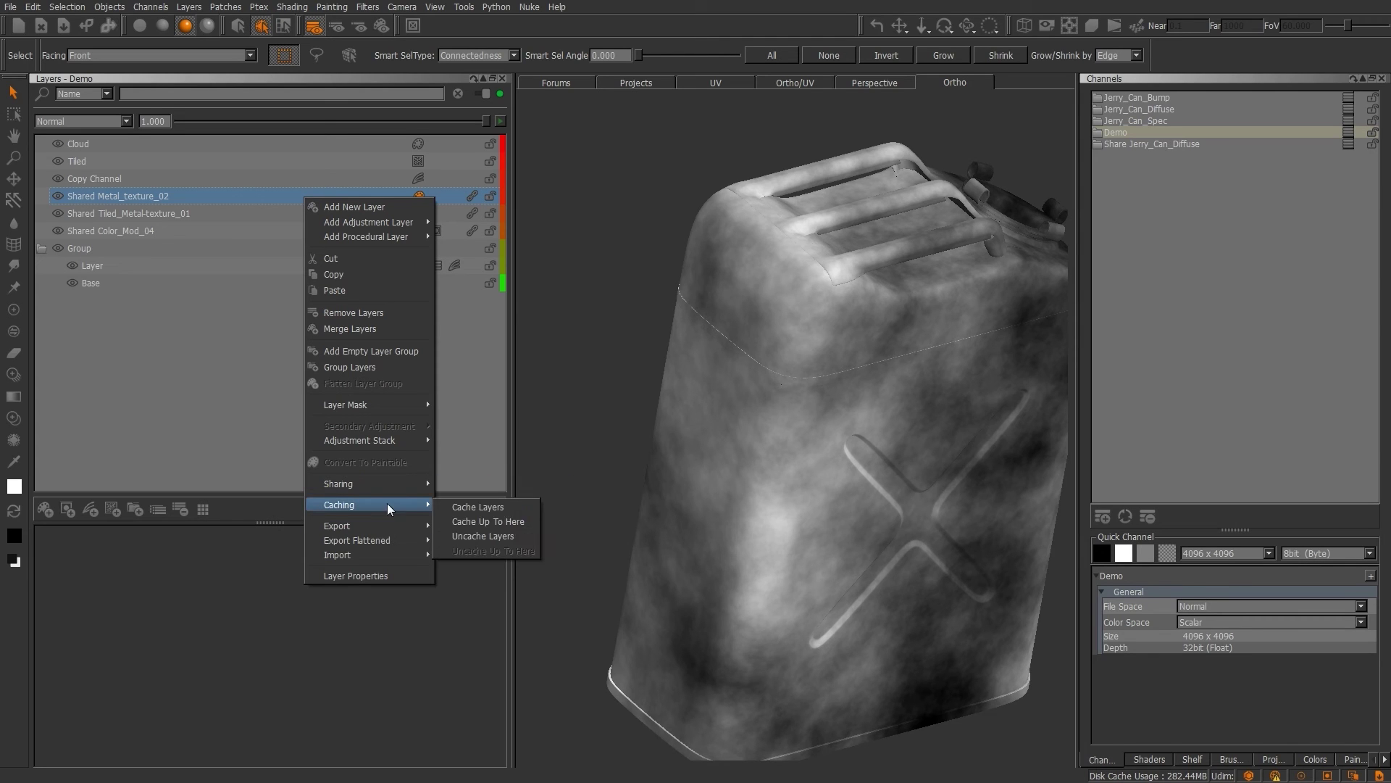
left_click(479, 521)
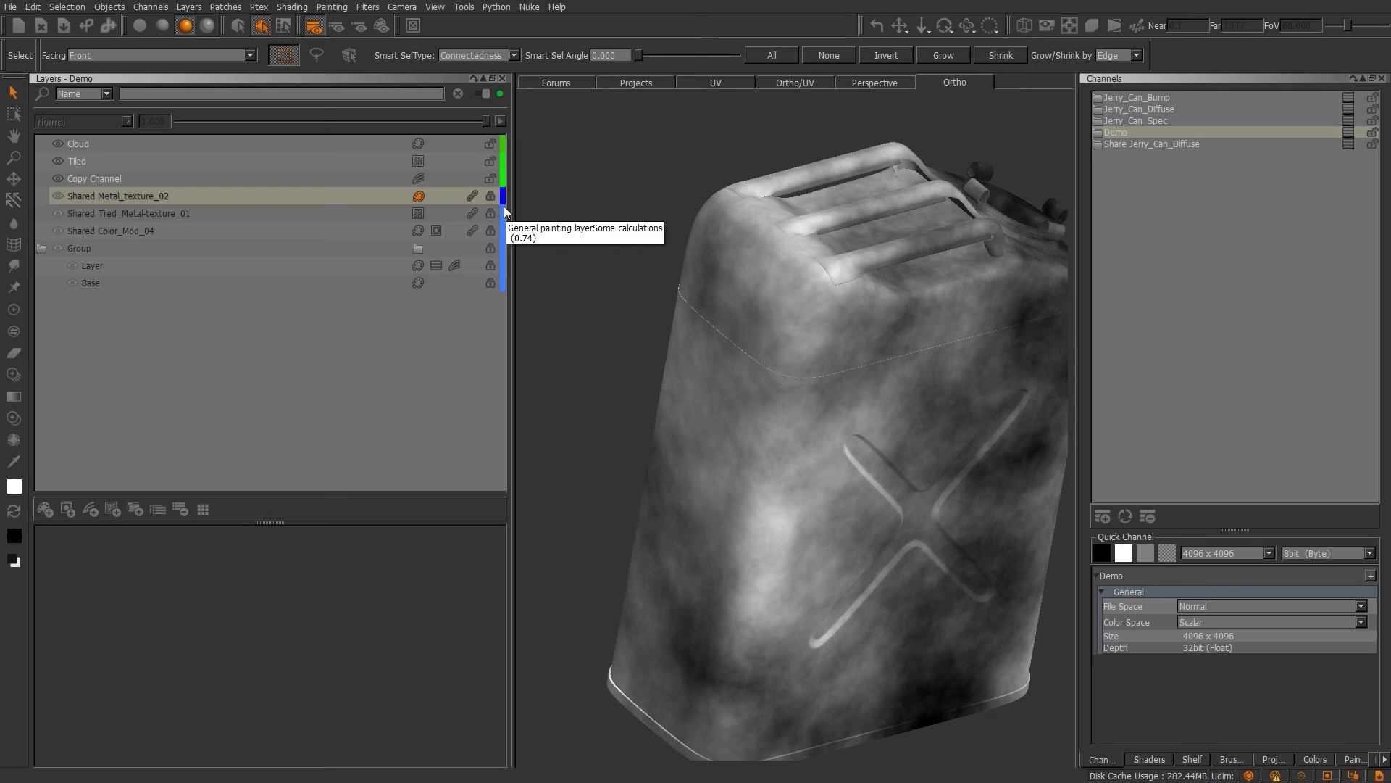
left_click(348, 337)
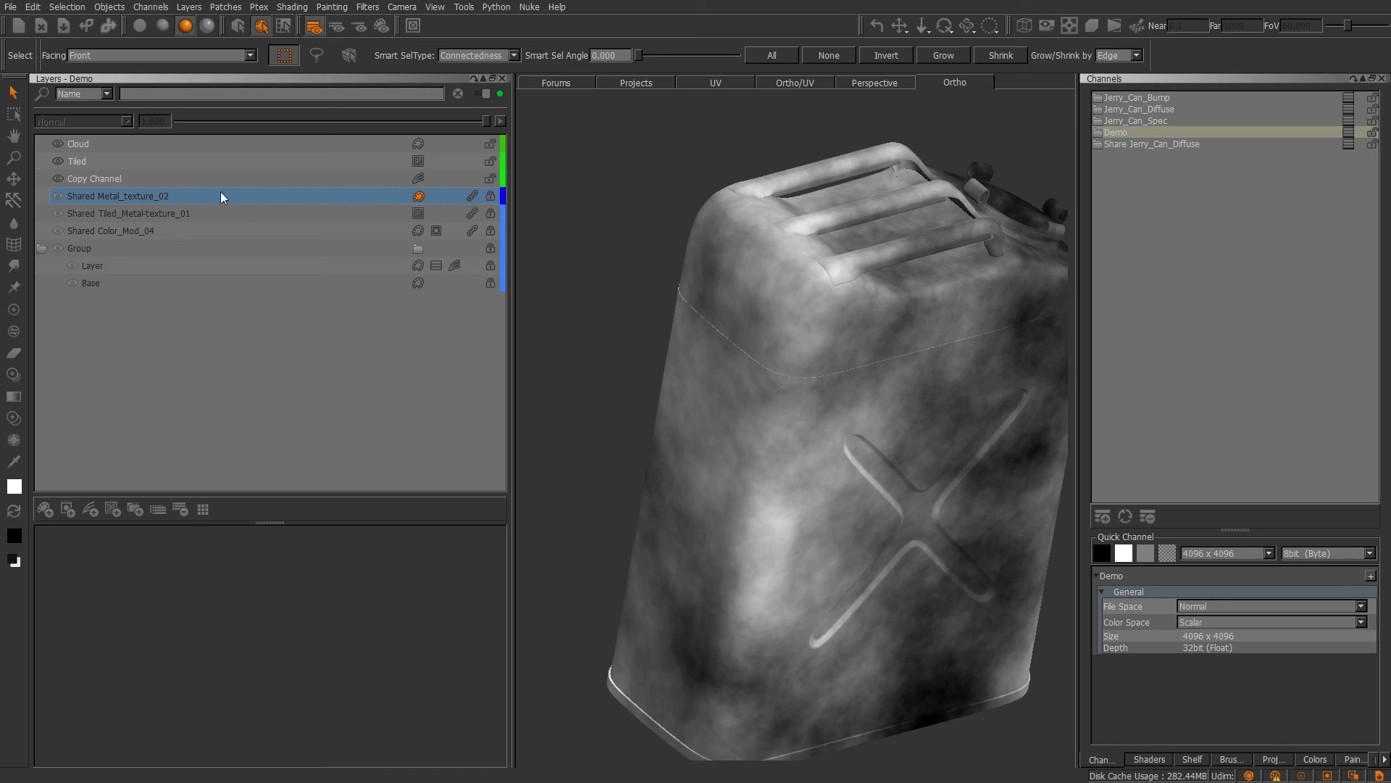
Step: Check Shared Metal_texture_02's Layer Properties, then close them
mouse_move(250, 197)
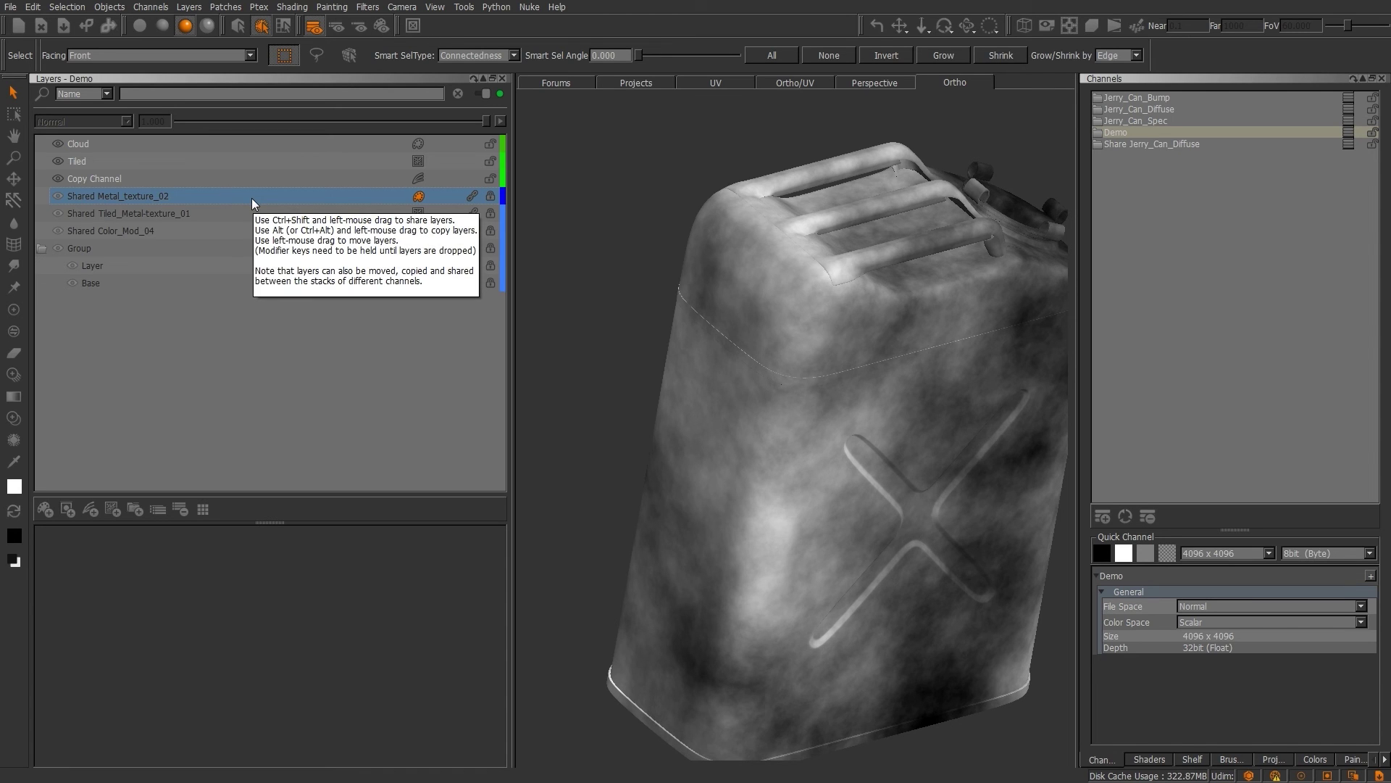
right_click(251, 199)
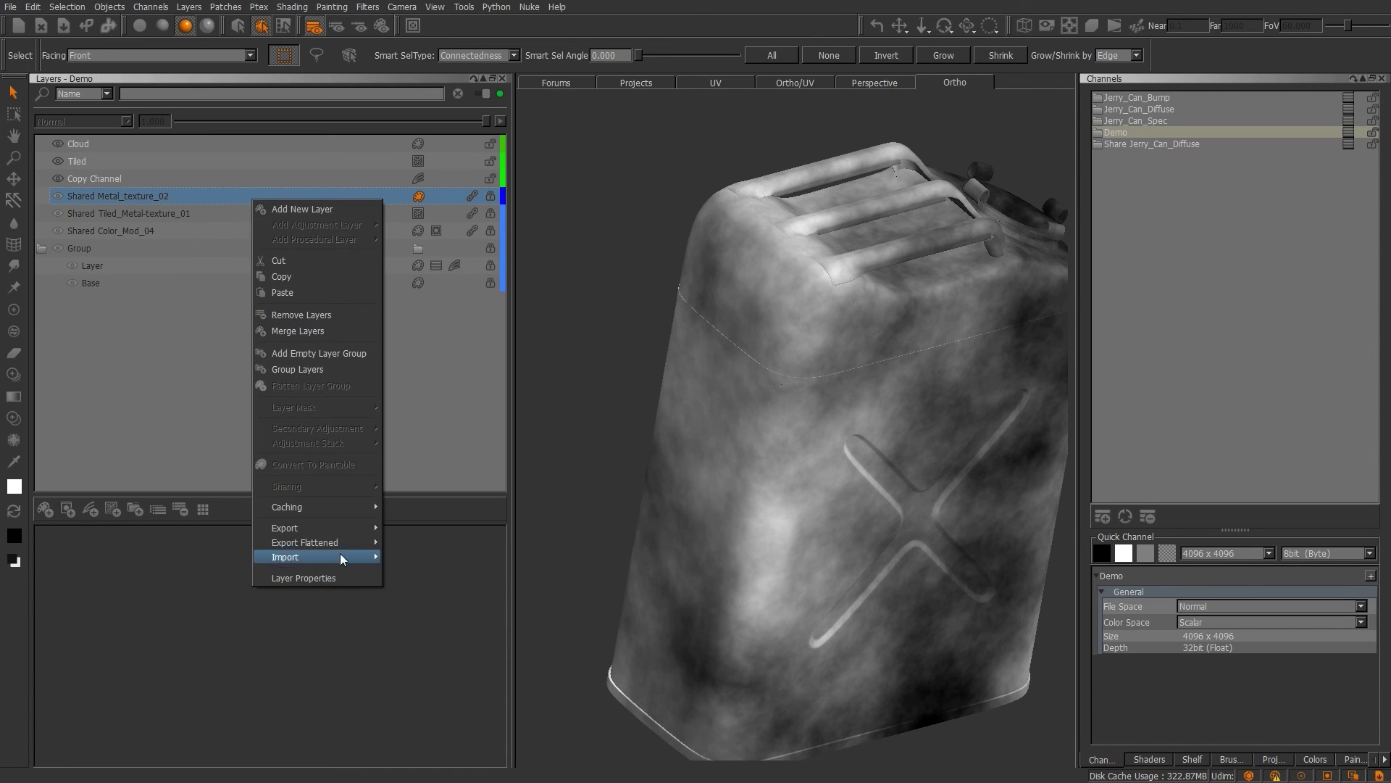
mouse_move(338, 528)
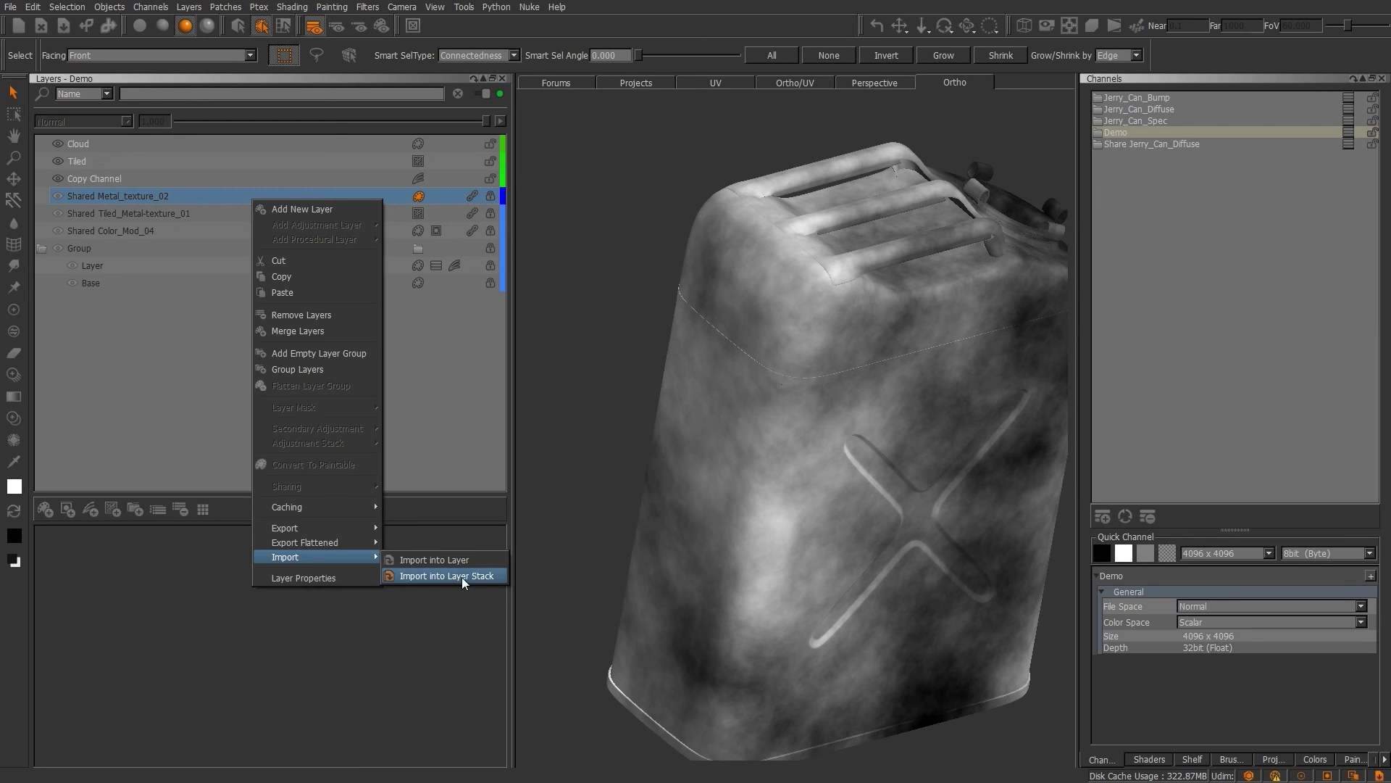
left_click(324, 577)
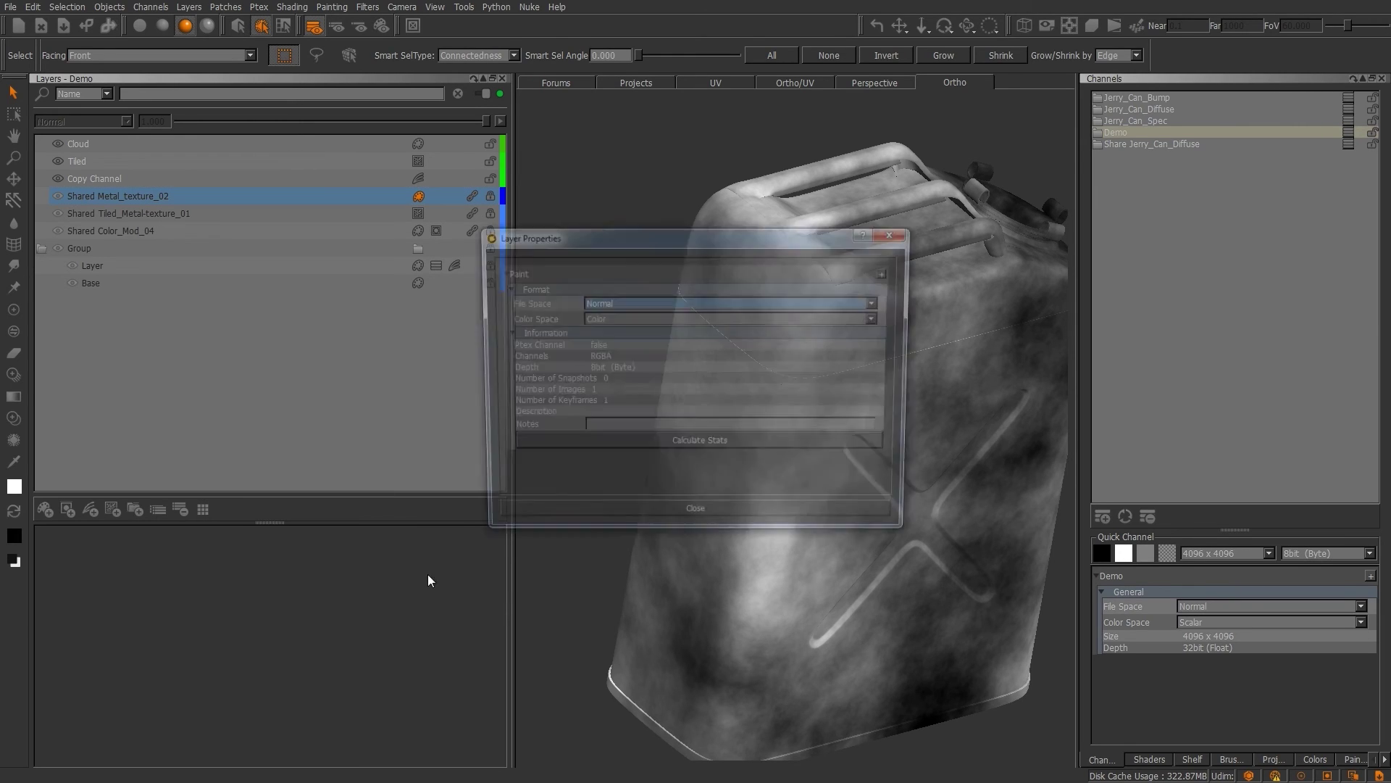
left_click(896, 231)
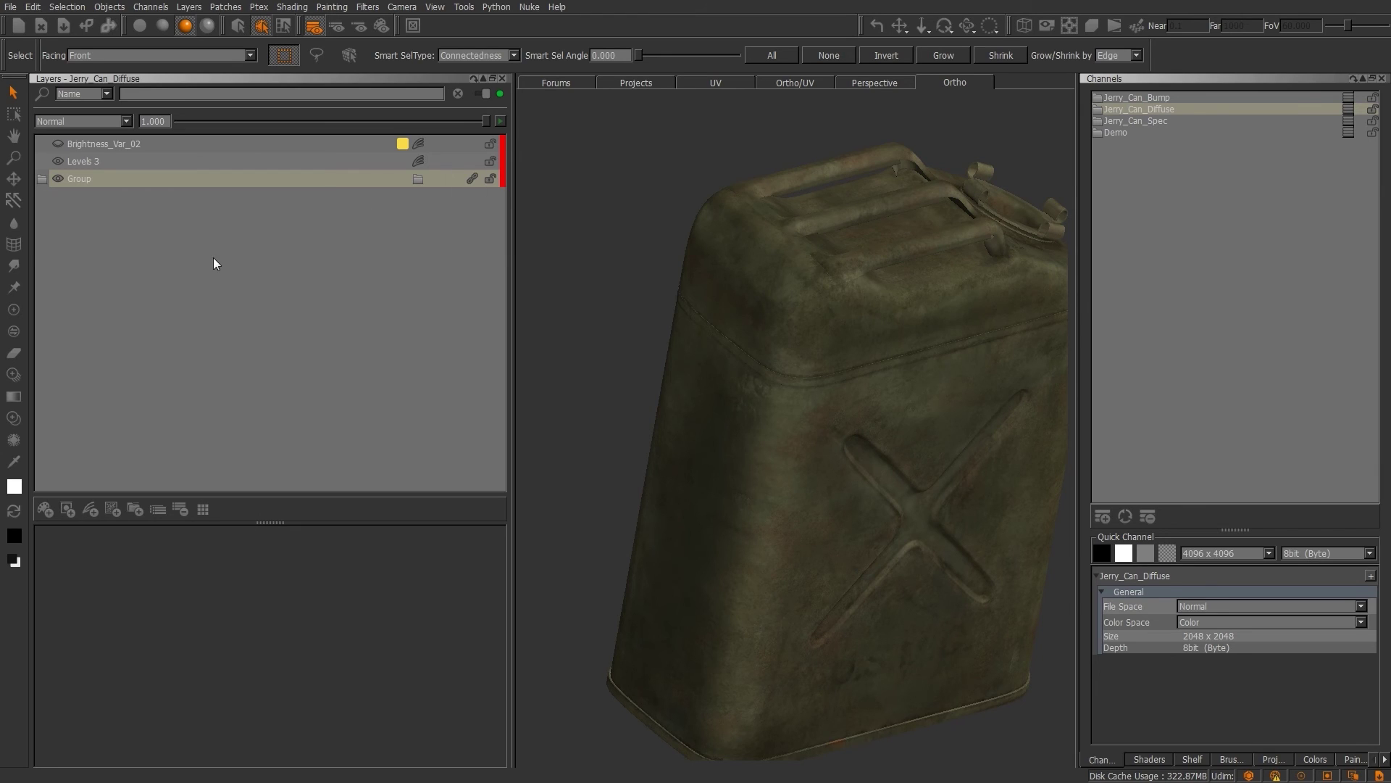
Step: Compare blend modes for Levels 3 and Group, leaving both at Normal
left_click(81, 162)
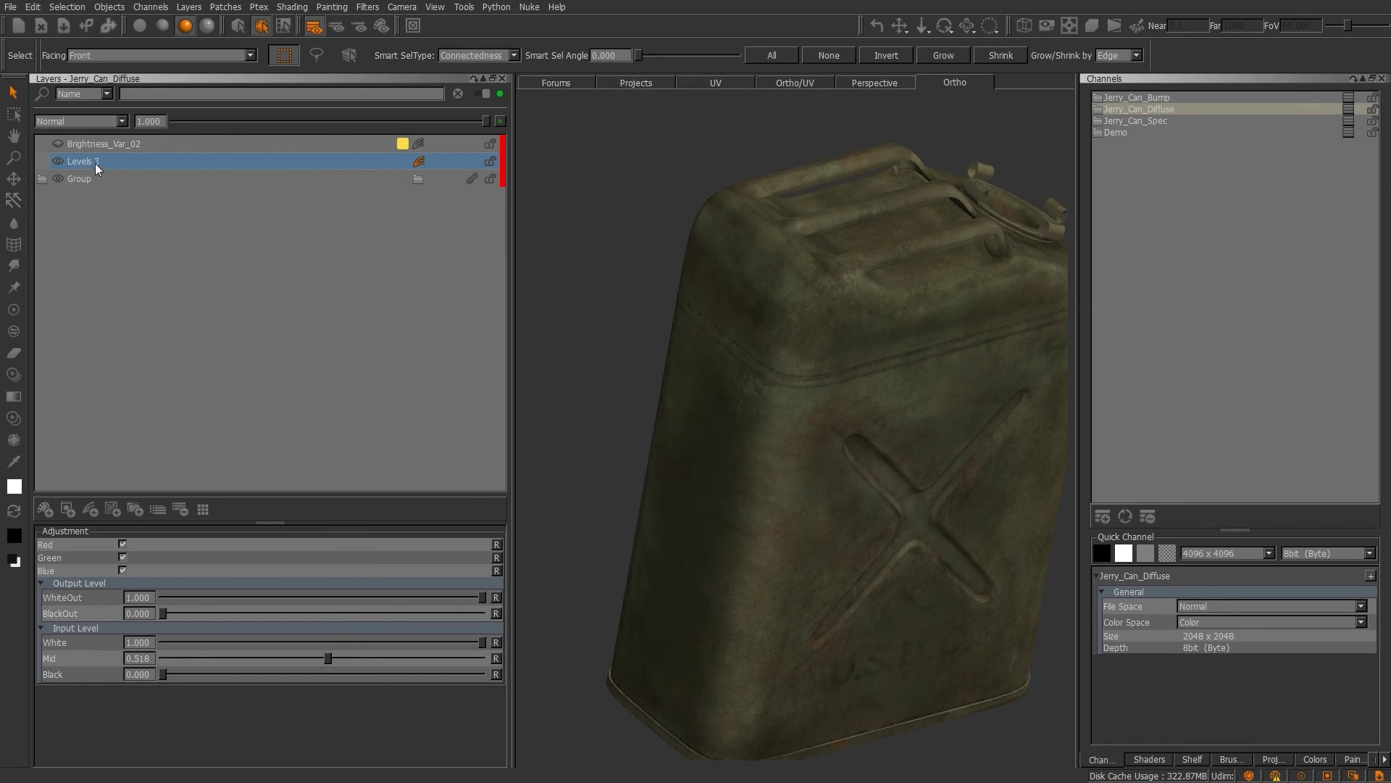
left_click(106, 120)
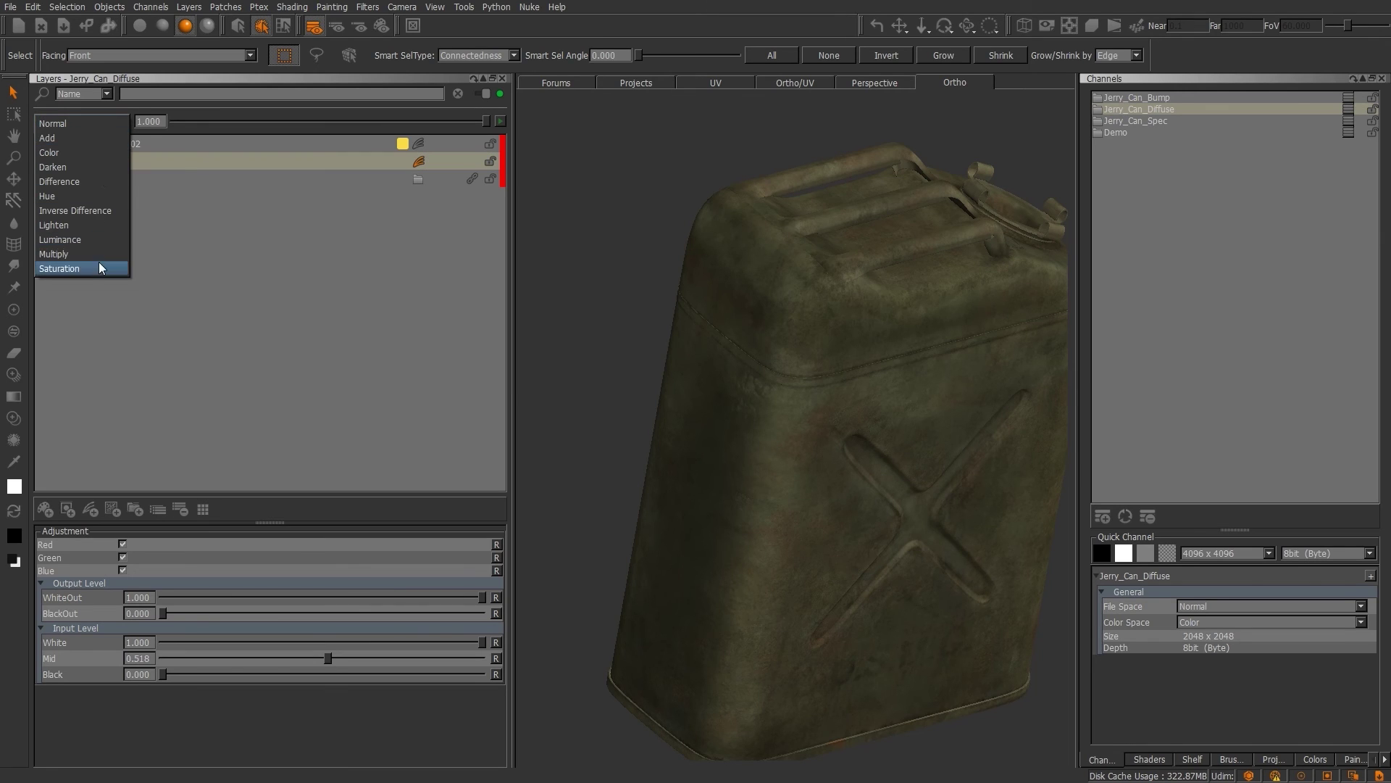
left_click(291, 242)
left_click(93, 178)
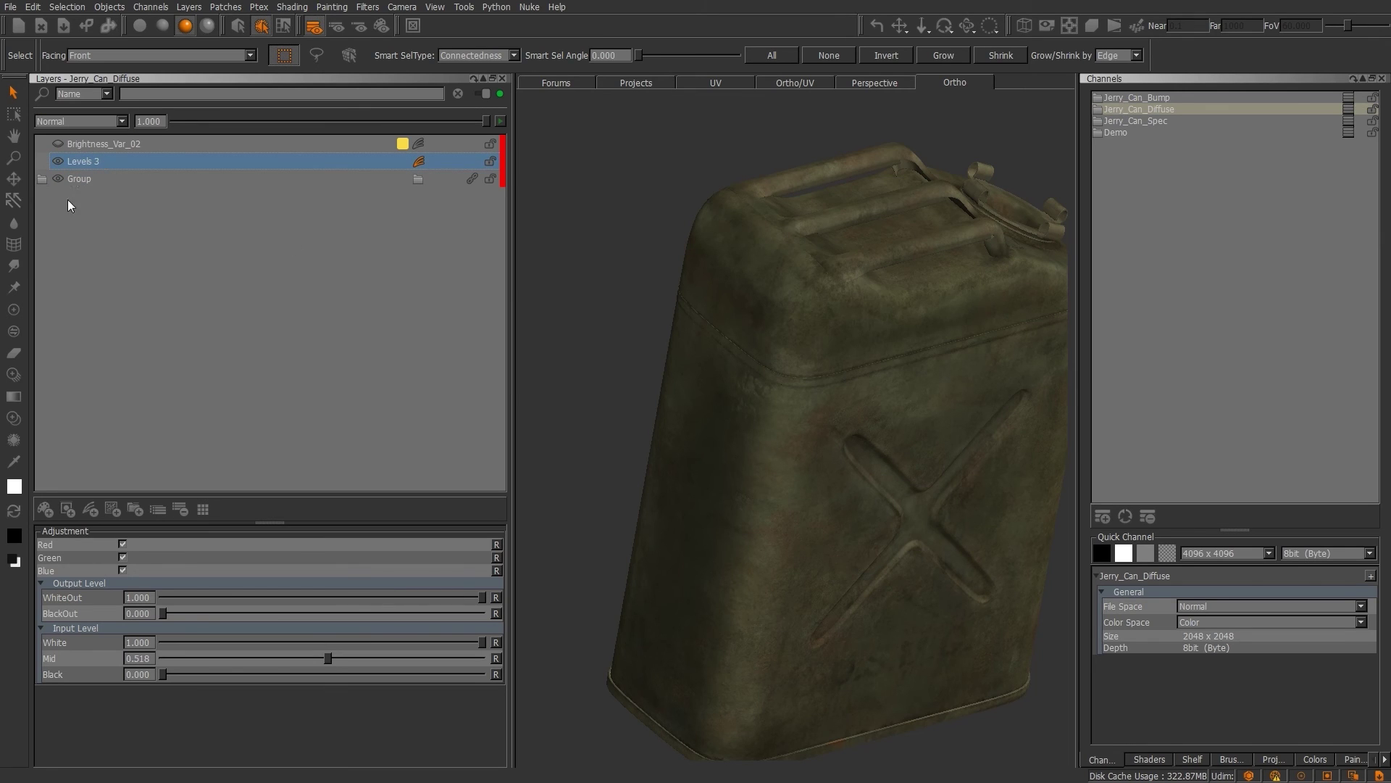
left_click(90, 121)
left_click(154, 212)
Step: Add a new paint layer, keeping Levels 3 and the new Layer at Normal blend
left_click(88, 162)
left_click(88, 124)
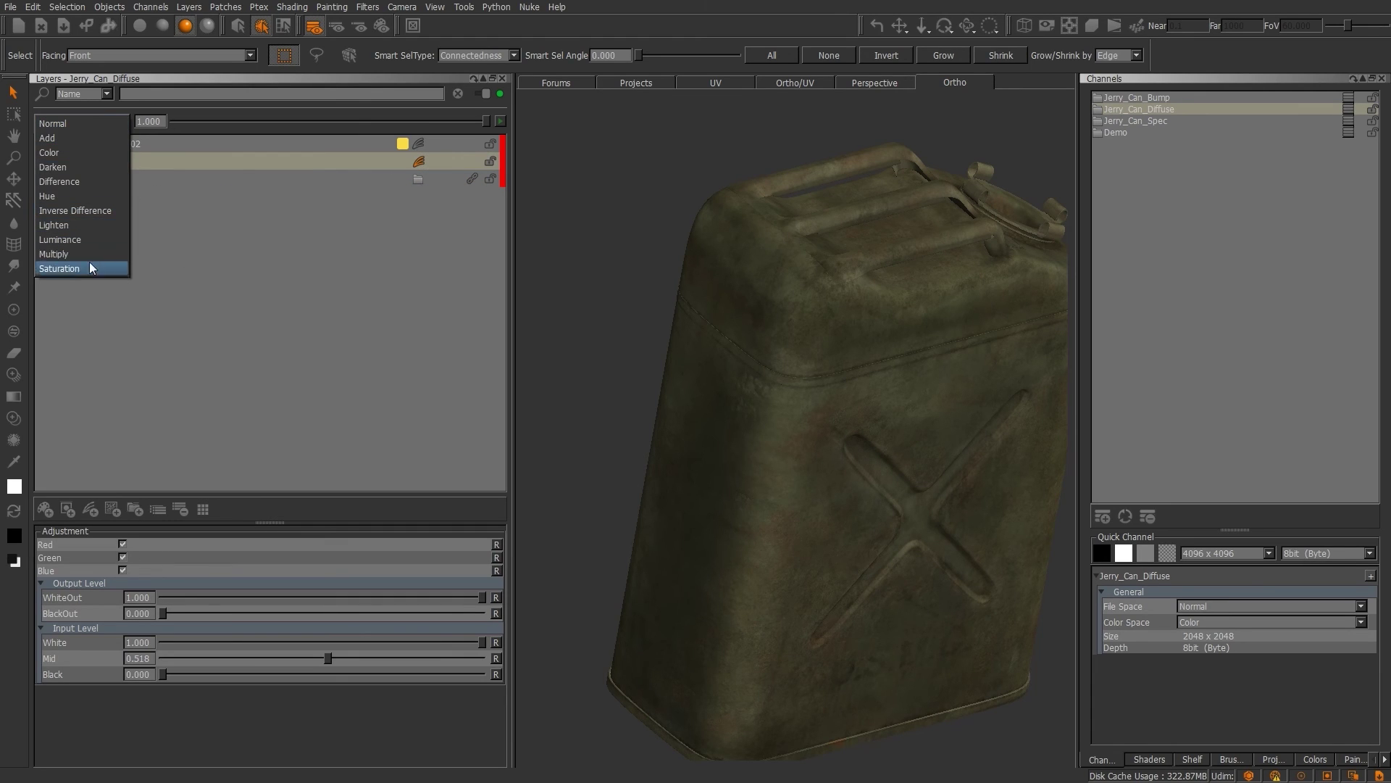
left_click(195, 277)
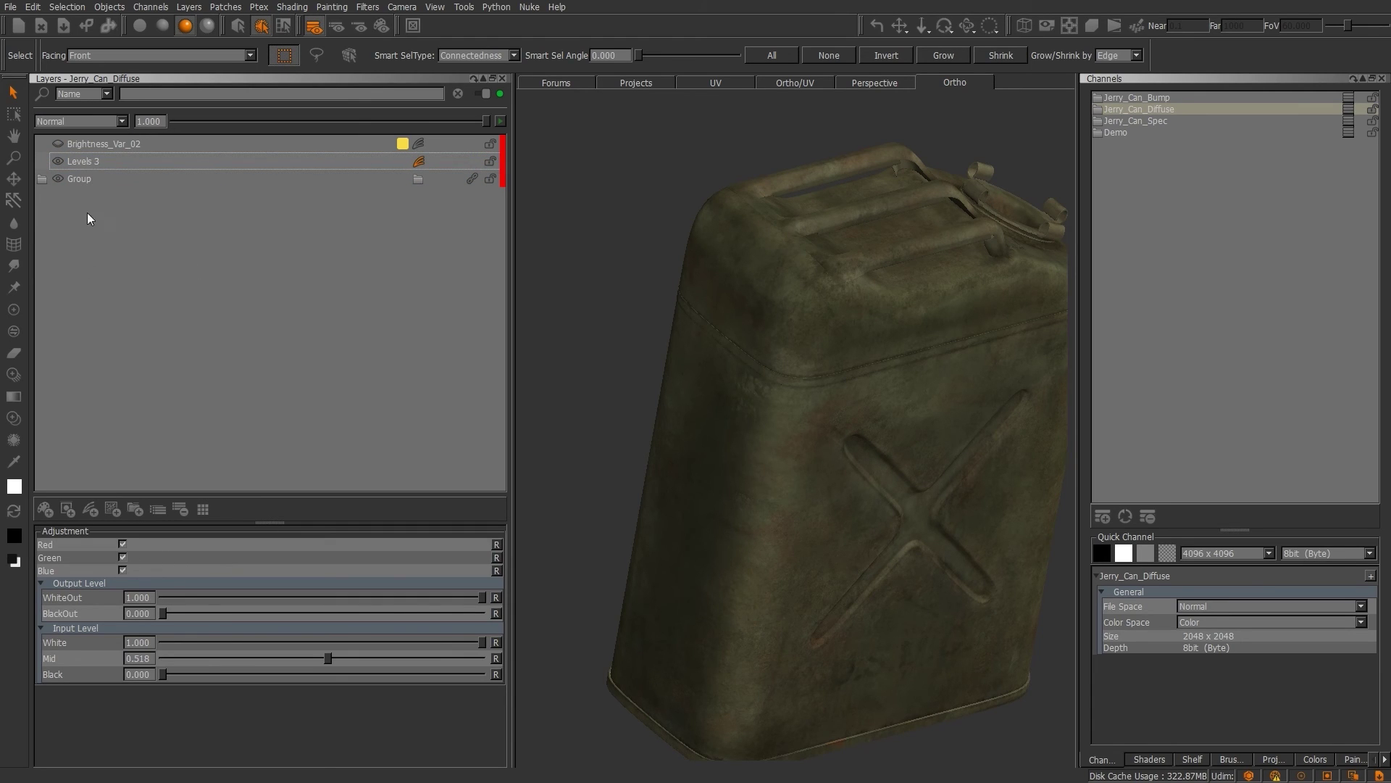
left_click(52, 503)
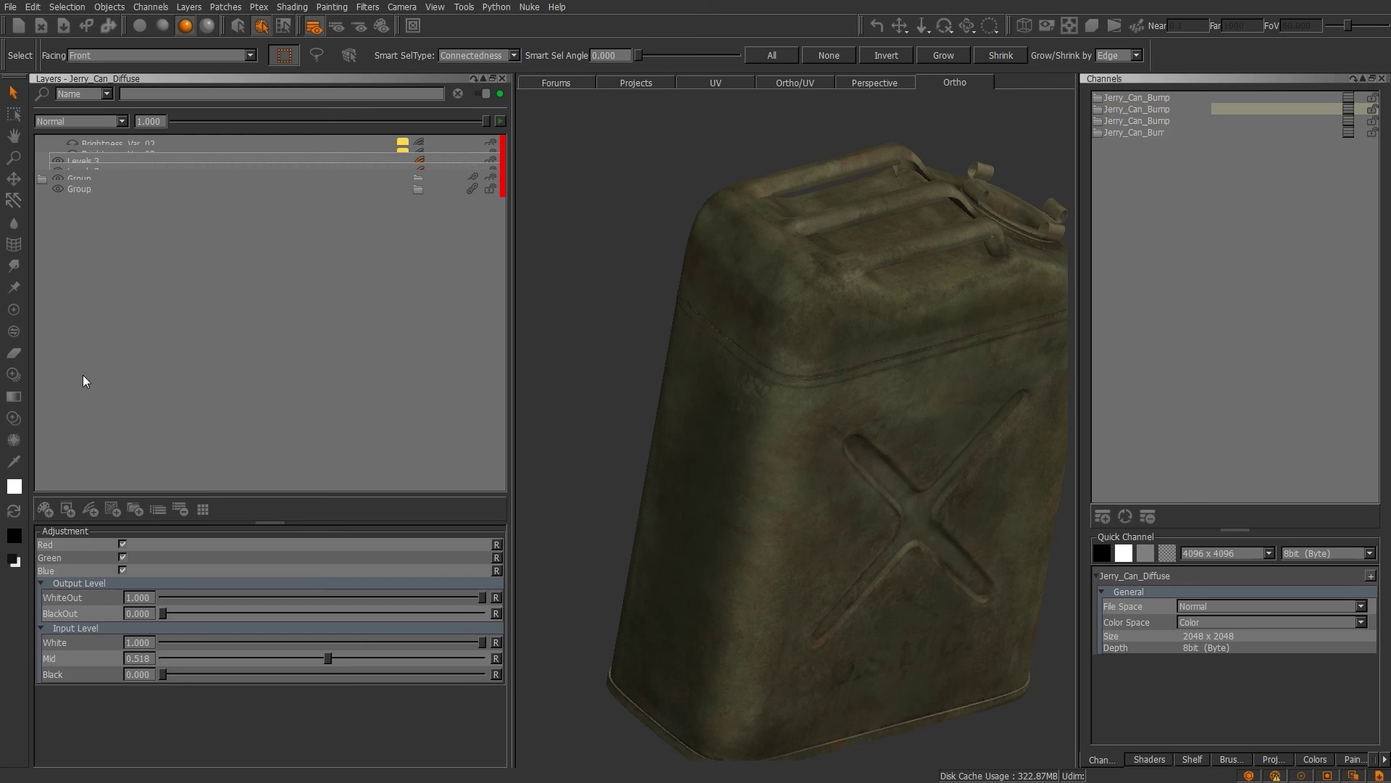
left_click(64, 121)
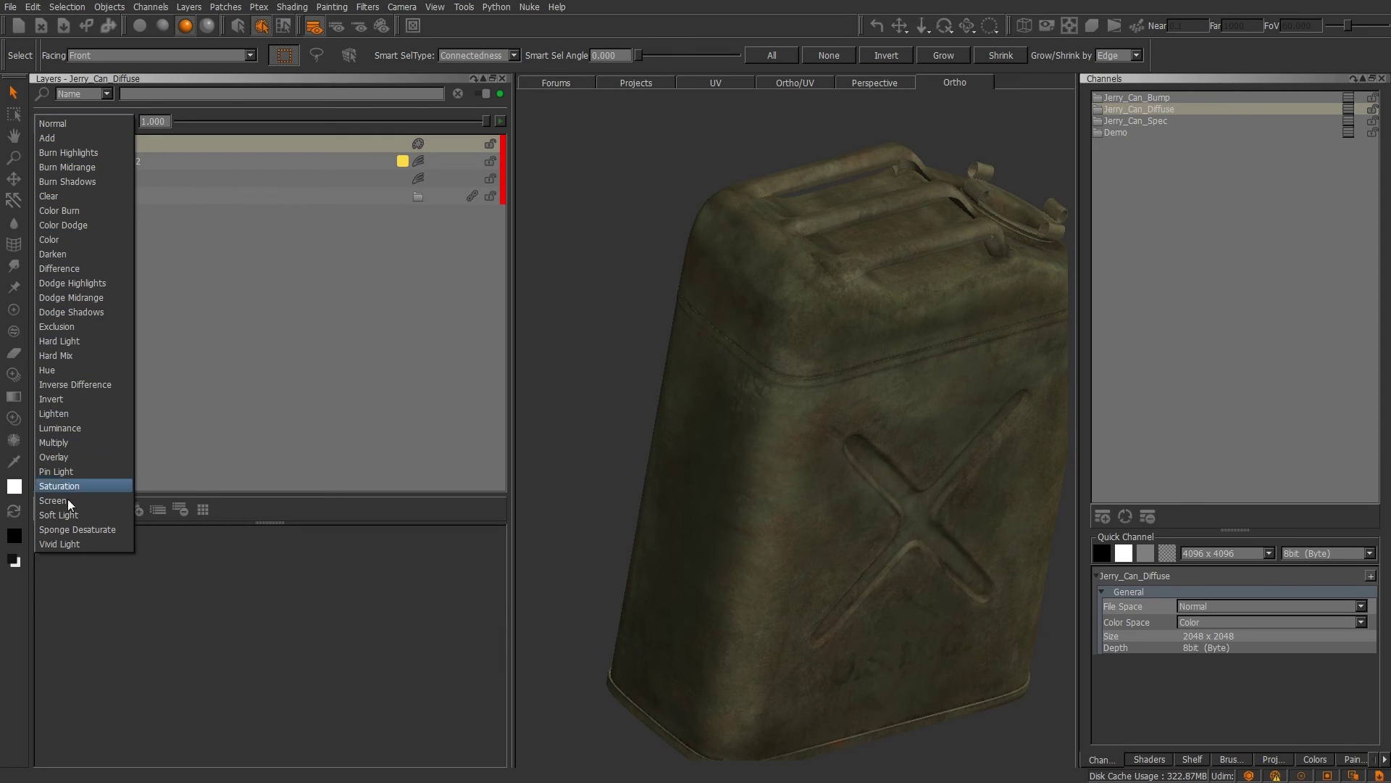
left_click(182, 271)
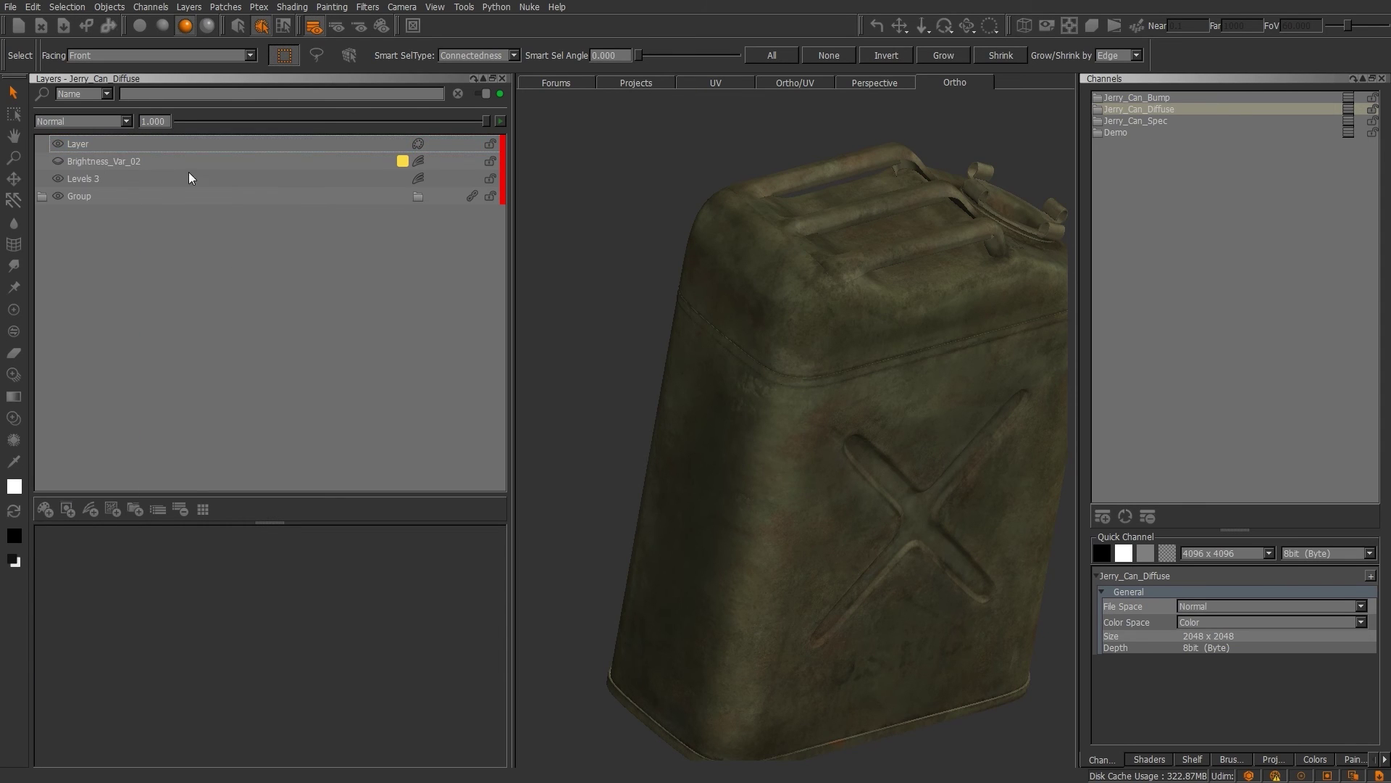
Step: Keep Brightness_Var_02 and Group at Normal, then lower layer opacity to 0.859
left_click(122, 161)
left_click(84, 120)
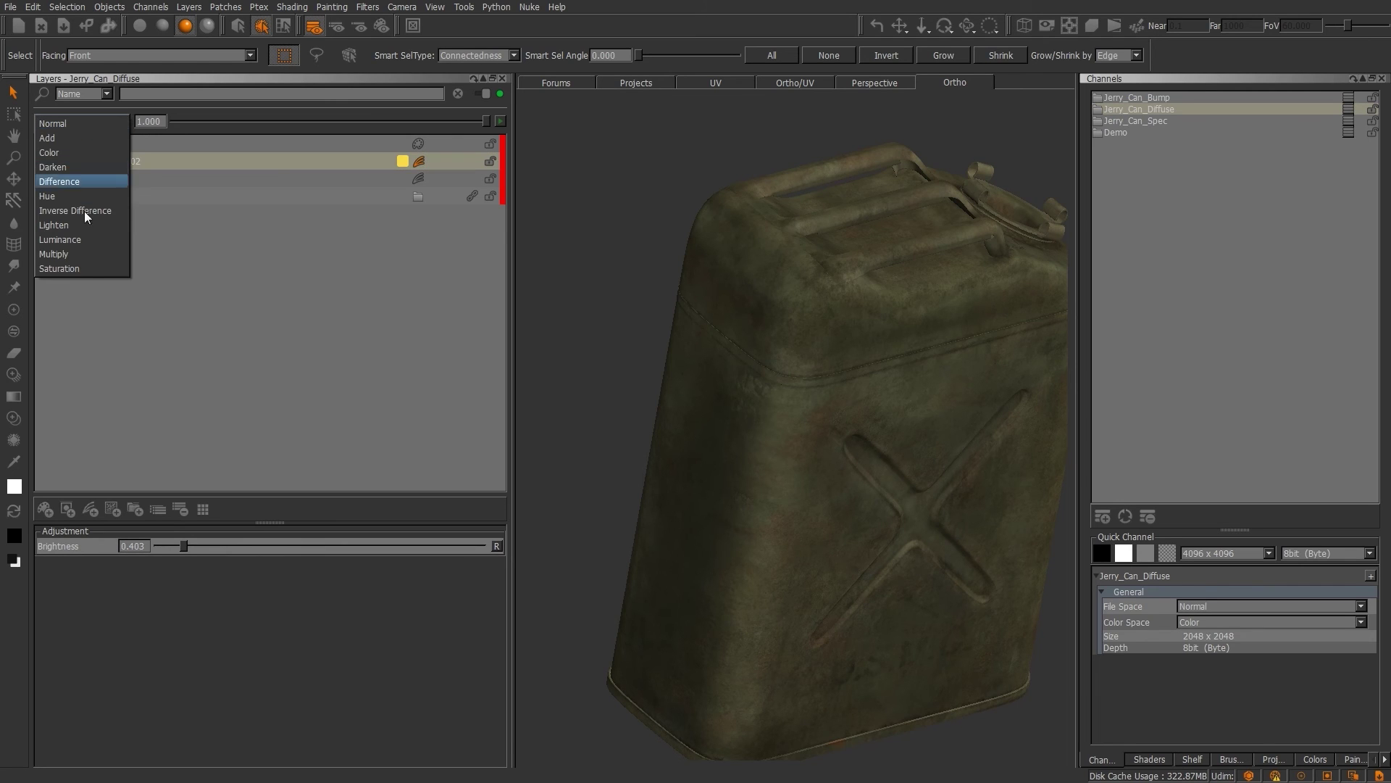
left_click(268, 303)
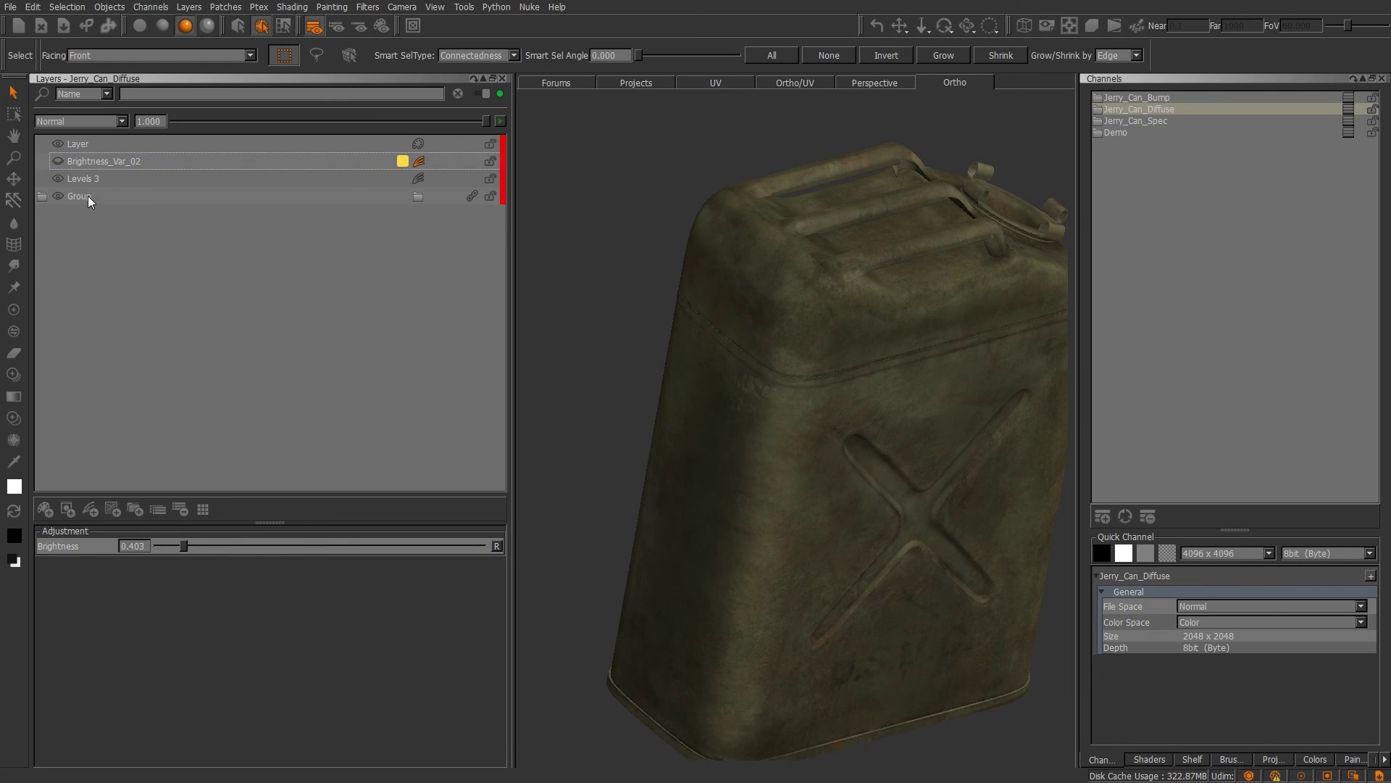
left_click(89, 196)
left_click(93, 120)
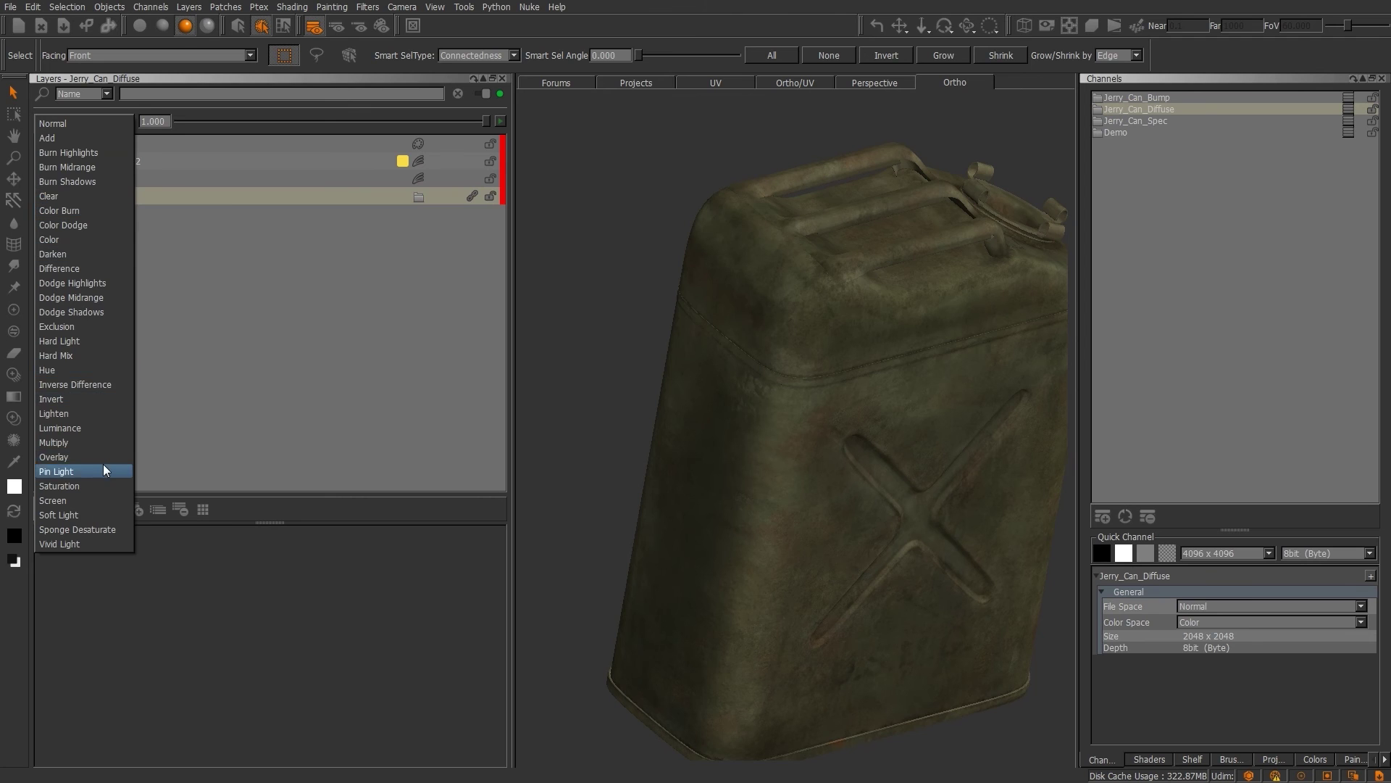
left_click(234, 271)
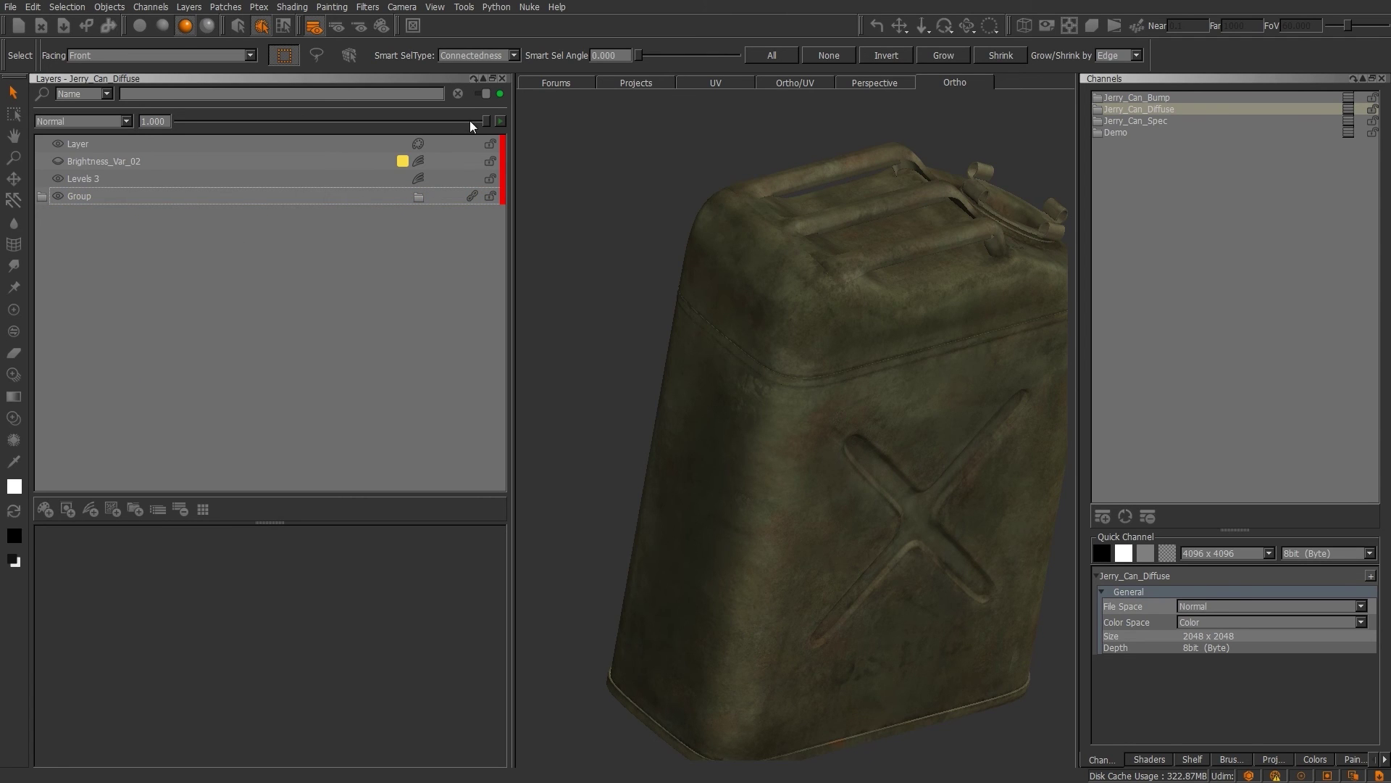
mouse_move(485, 119)
left_mouse_down()
mouse_move(281, 110)
mouse_move(490, 120)
left_mouse_up()
left_click(500, 121)
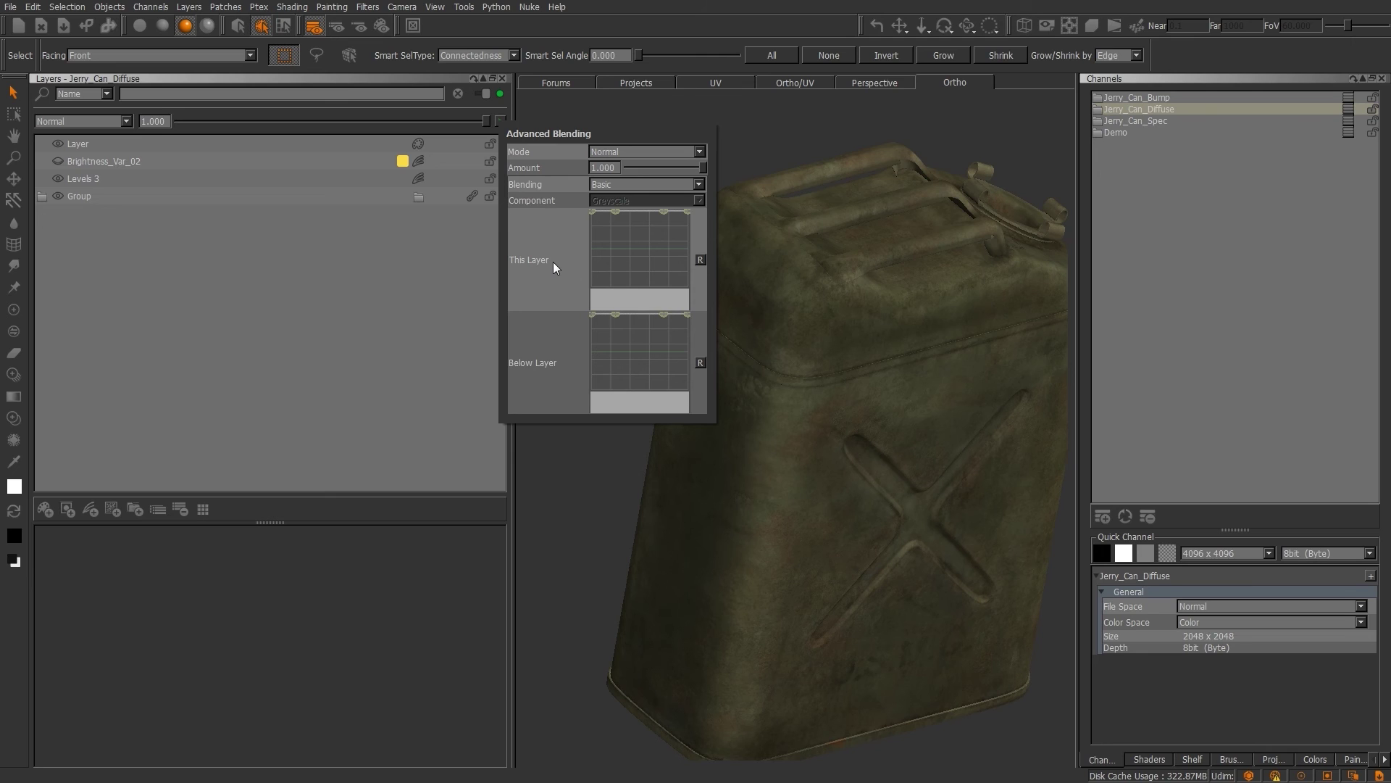
Step: Set the layer's advanced blending to Advanced with Greyscale component, keeping Normal mode and amount 1.000
left_click(695, 151)
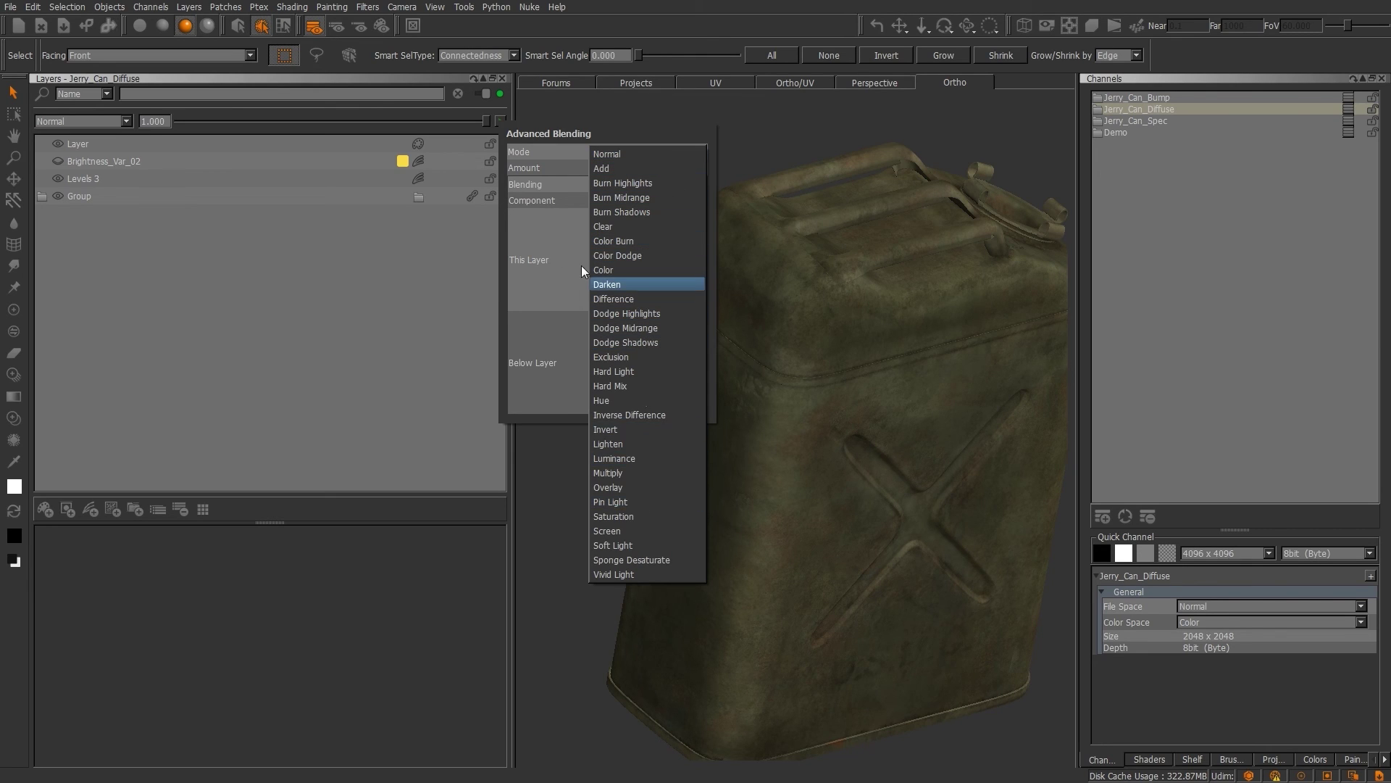
left_click(545, 224)
left_click(700, 184)
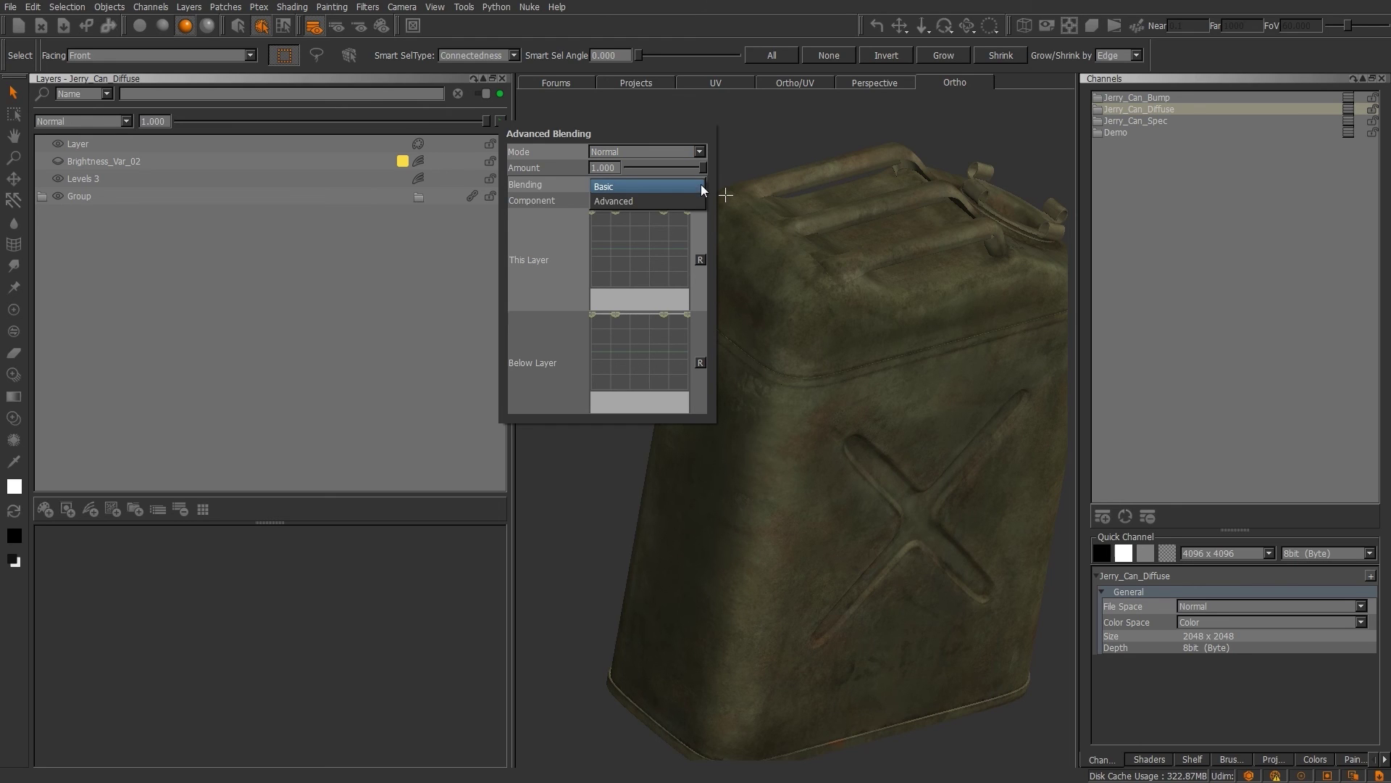
left_click(662, 199)
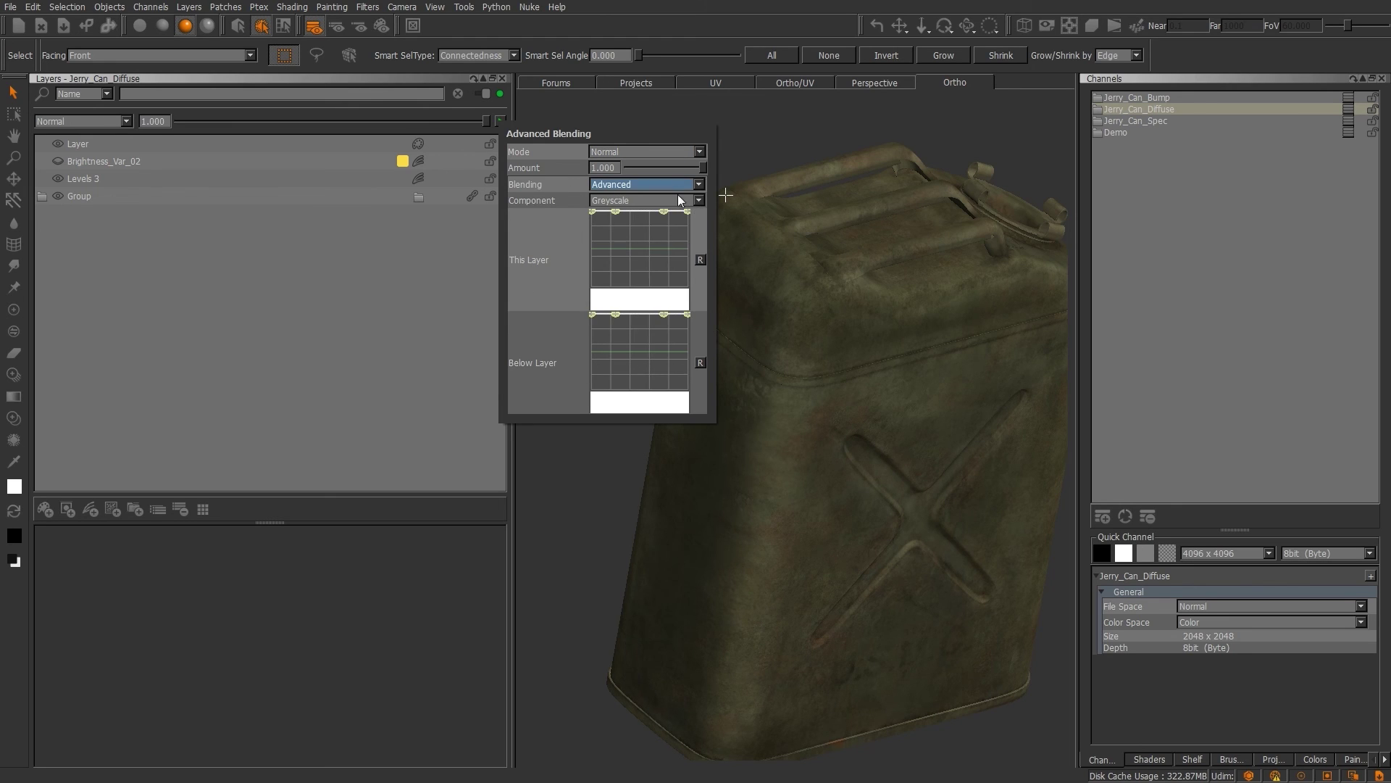
left_click(685, 202)
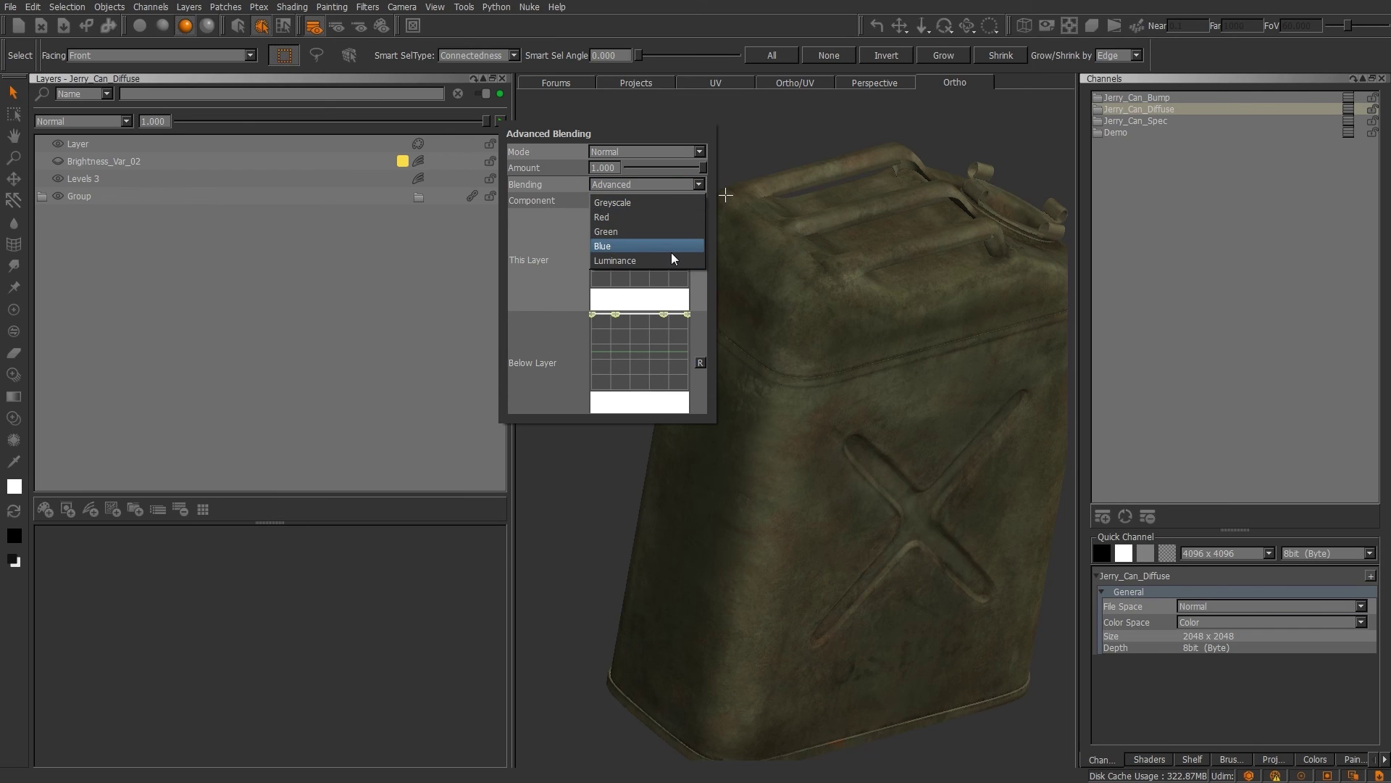
left_click(520, 296)
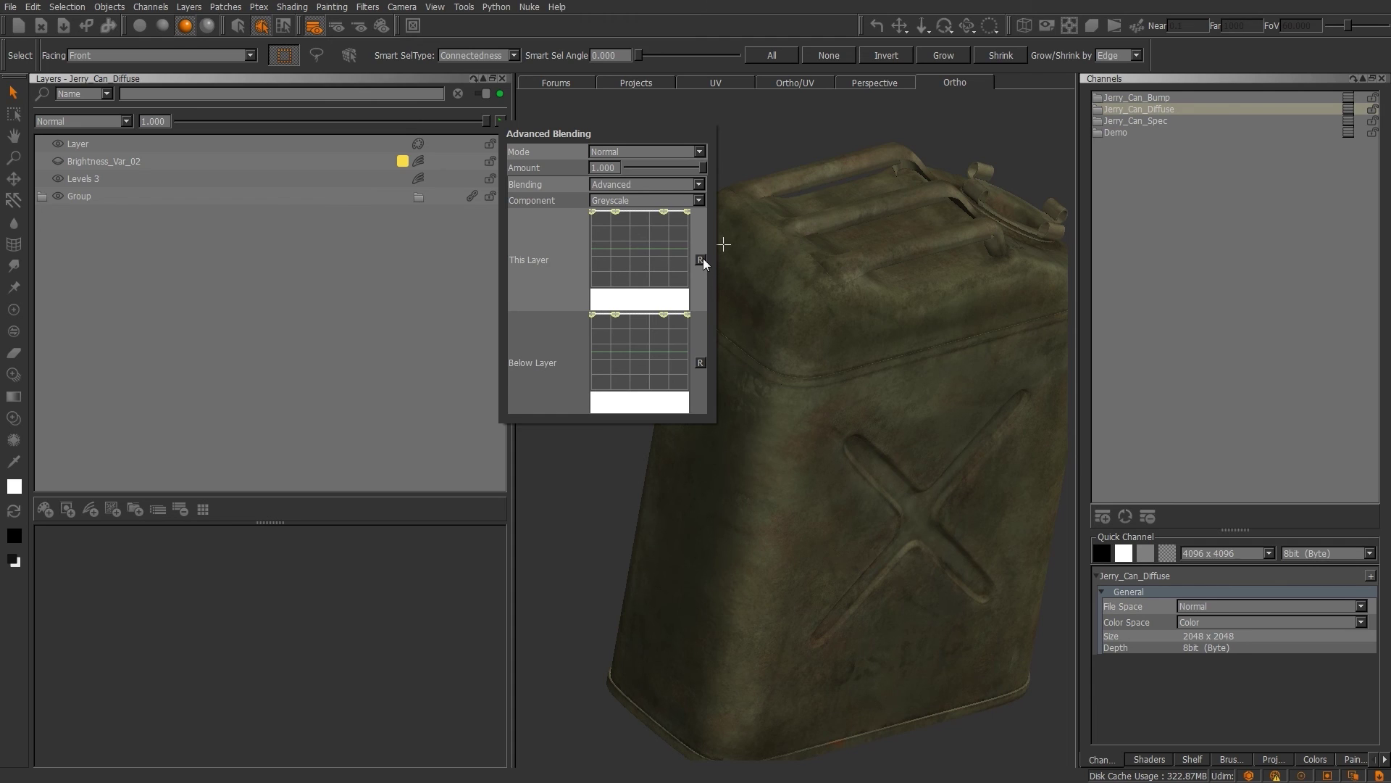
mouse_move(701, 172)
left_mouse_down()
mouse_move(685, 167)
mouse_move(723, 172)
left_mouse_up()
left_click(358, 293)
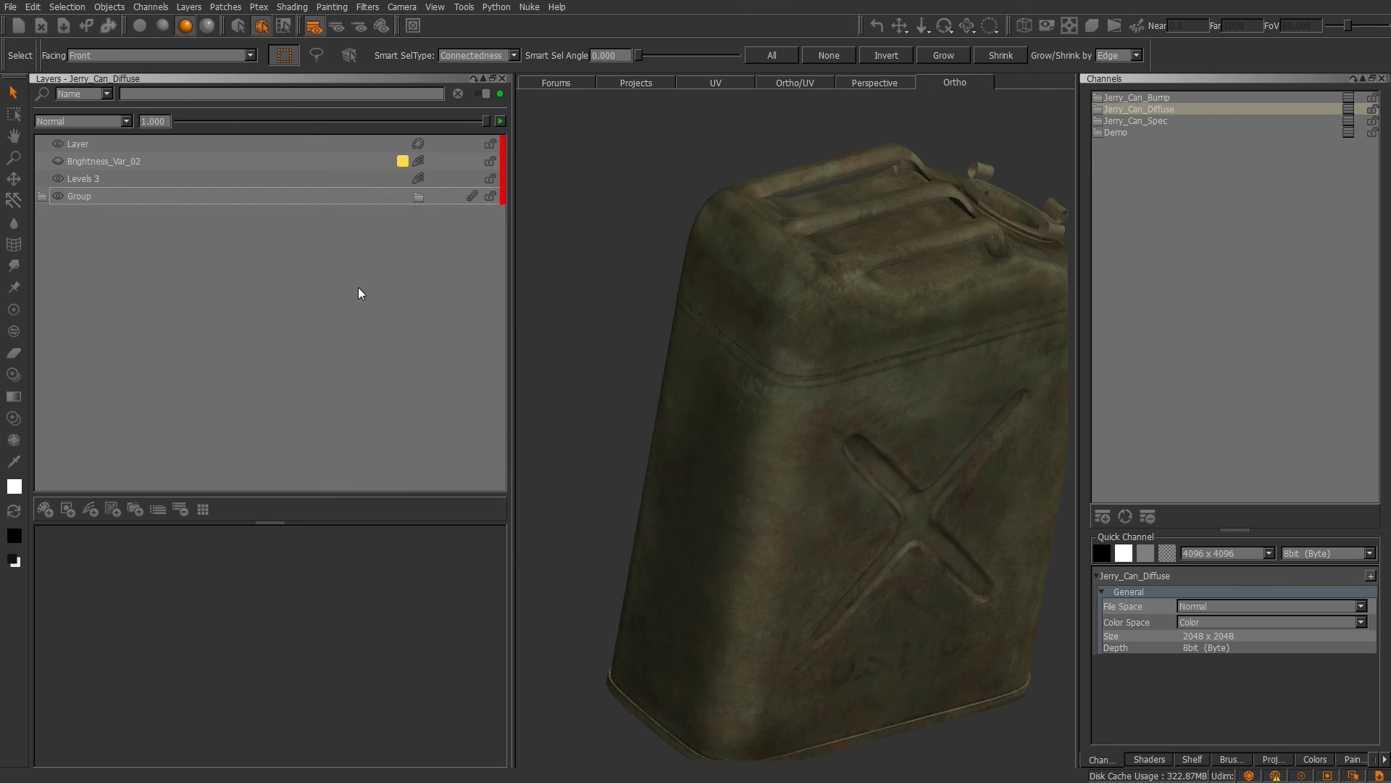
Step: Review the Layer, Group, Levels 3 and Brightness_Var_02 layers, then delete the three demo layers
left_click(234, 144)
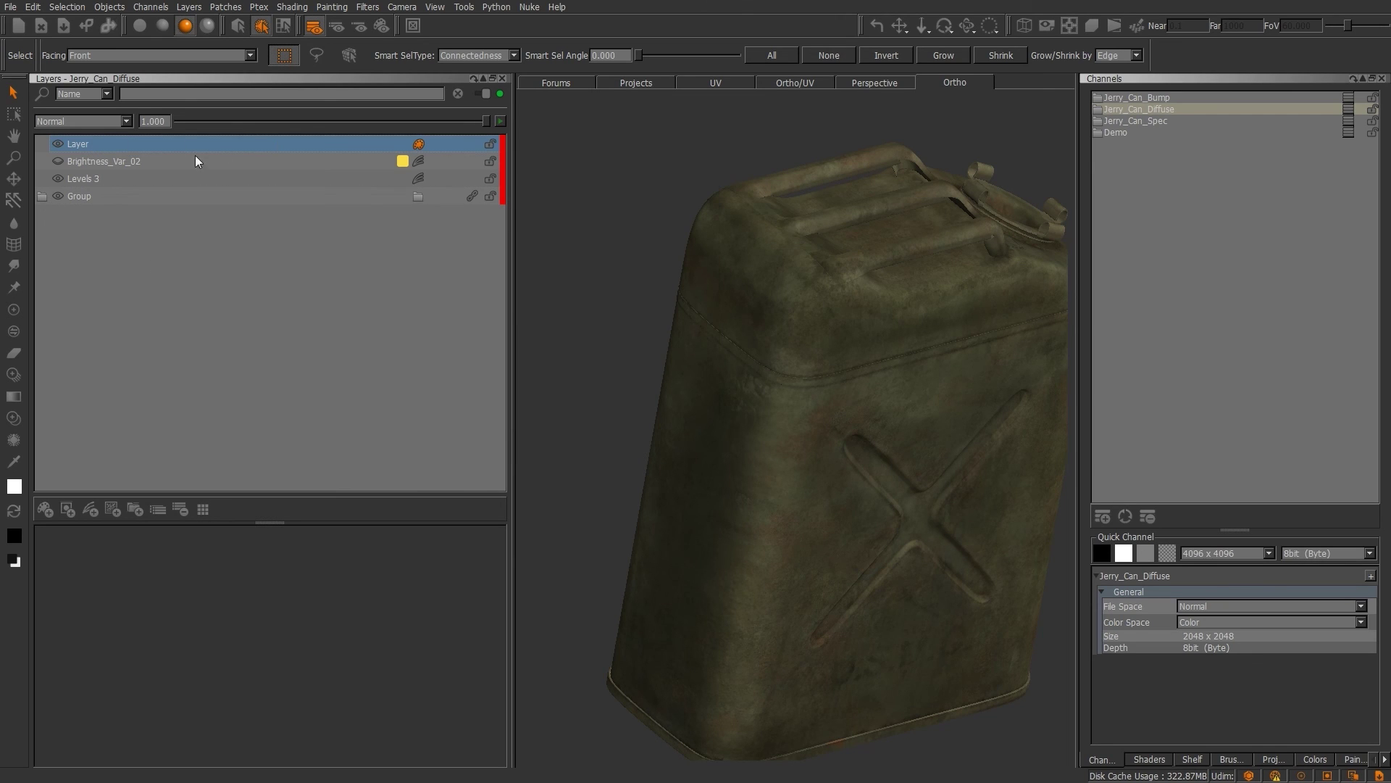
left_click(90, 193)
left_click(500, 121)
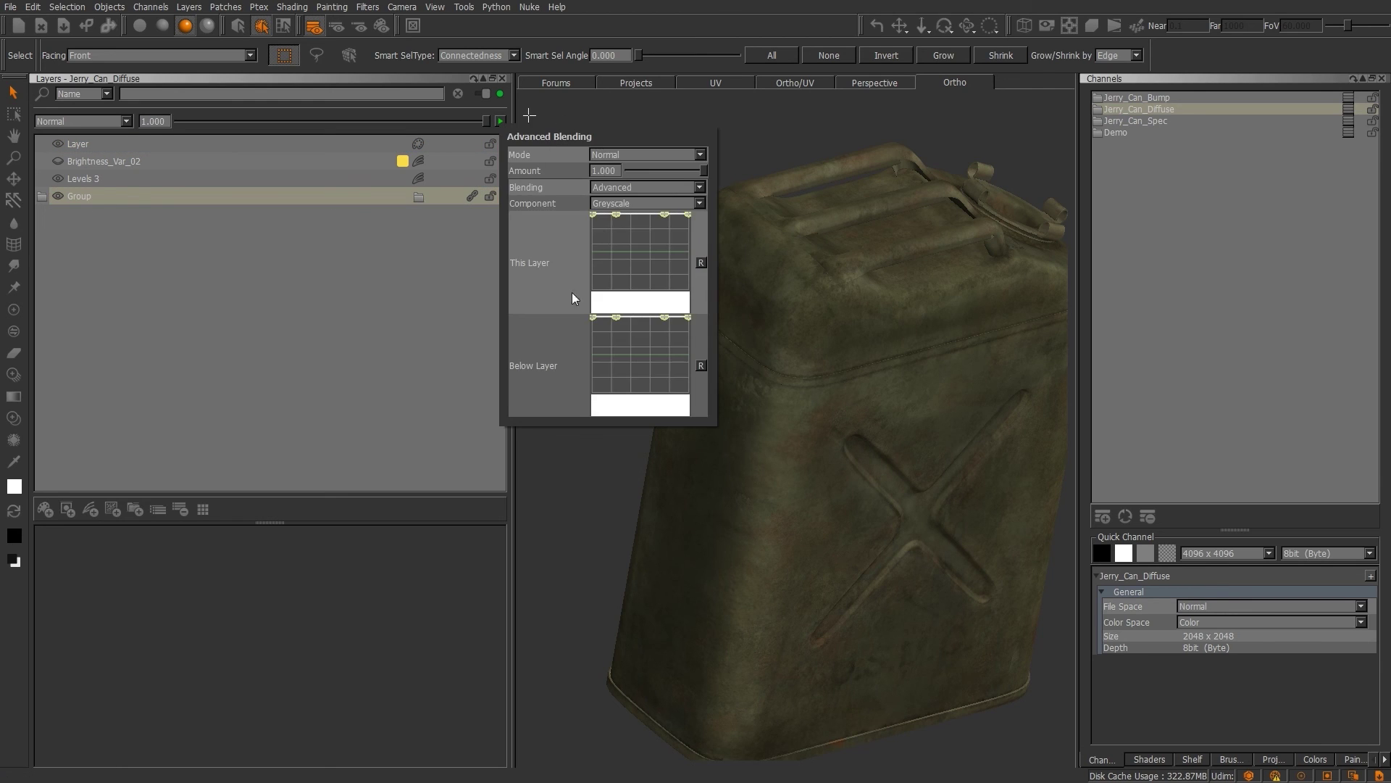
left_click(166, 178)
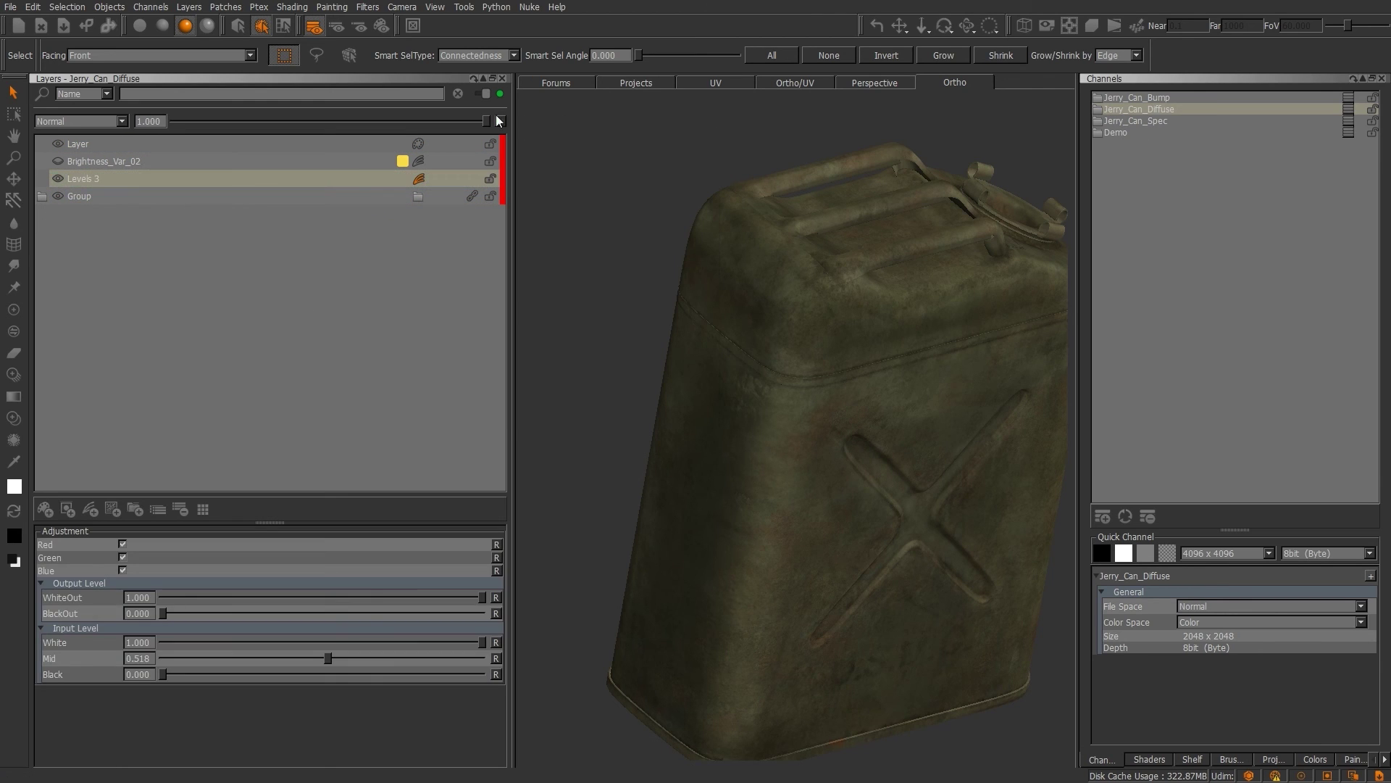
left_click(133, 161)
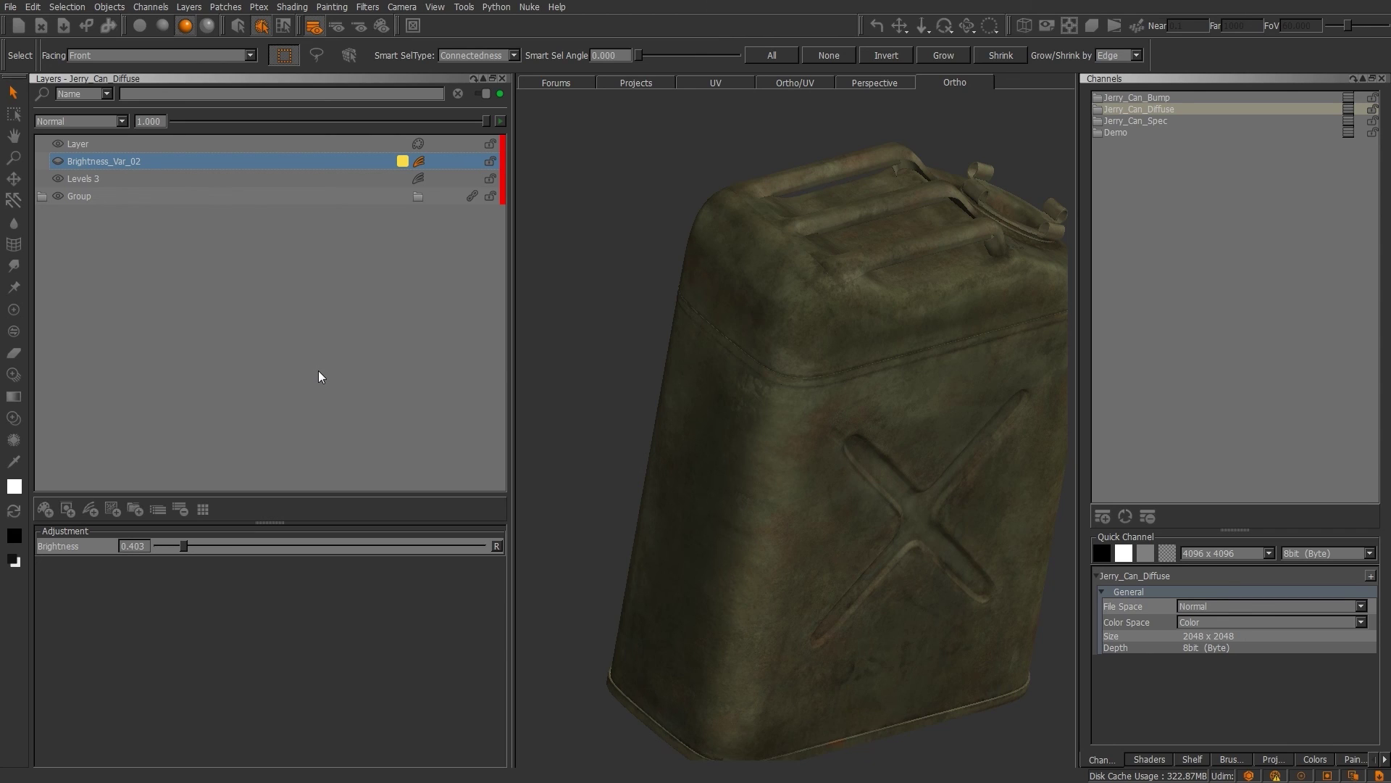
key("Delete")
key("Delete")
key("Delete")
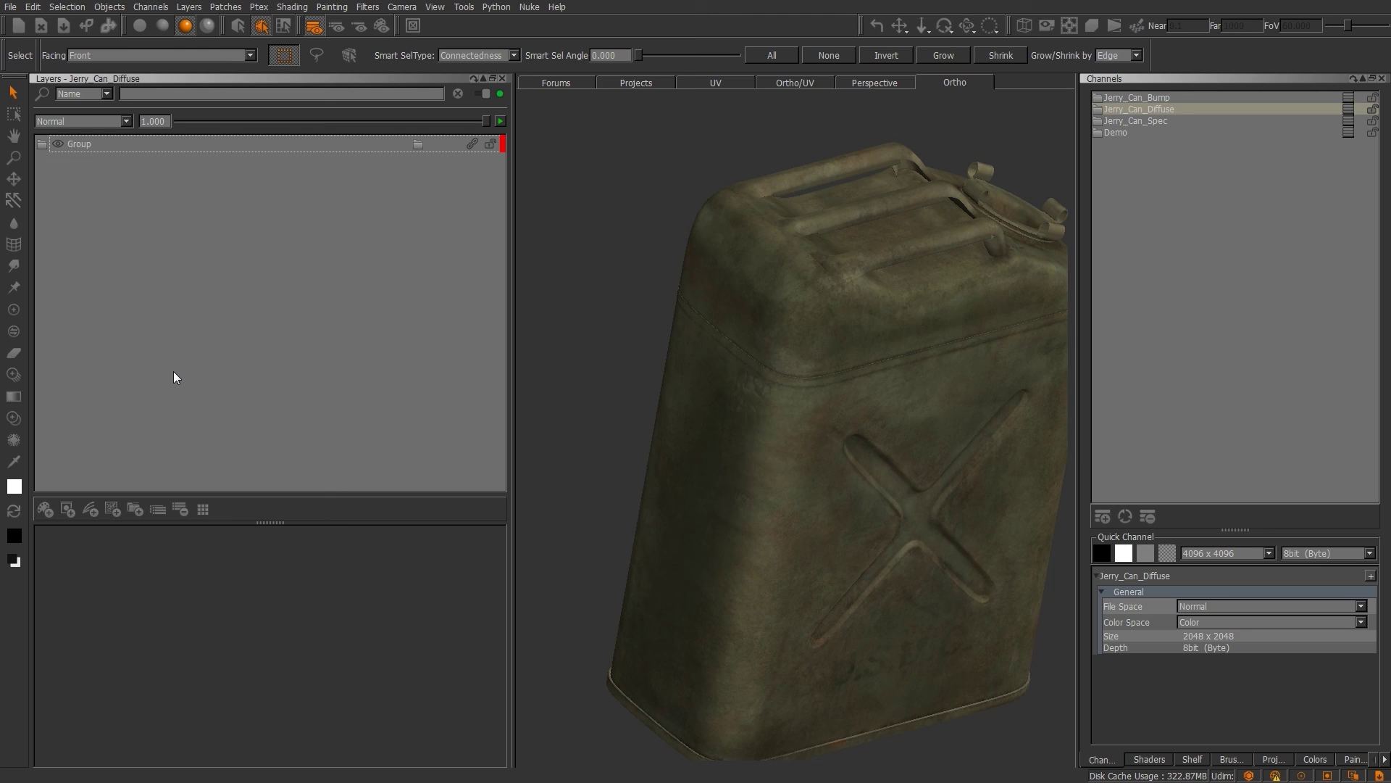
Step: Expand Group and inspect the Rust_Color_Adj mask and Tiled_Rust_01's procedural settings and adjustment stack
left_click(41, 144)
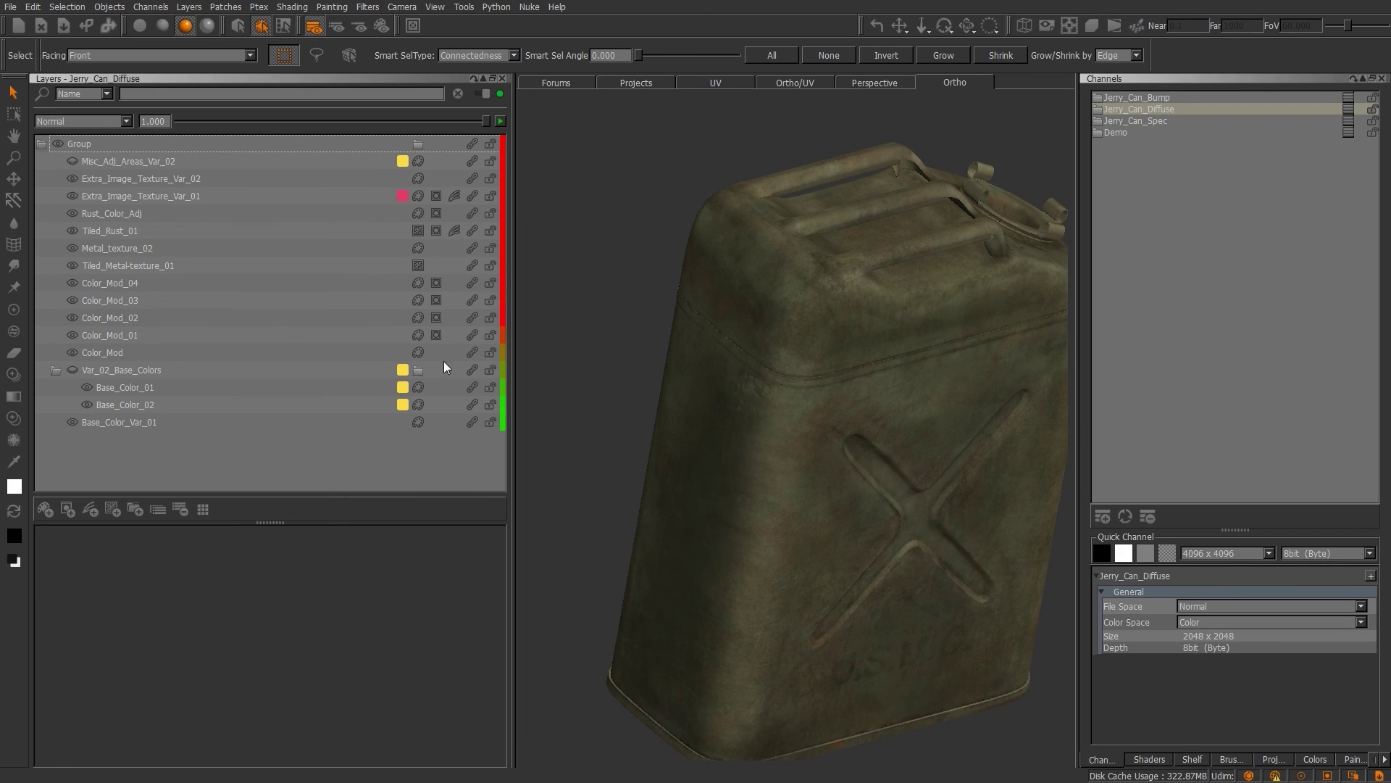
left_click(116, 214)
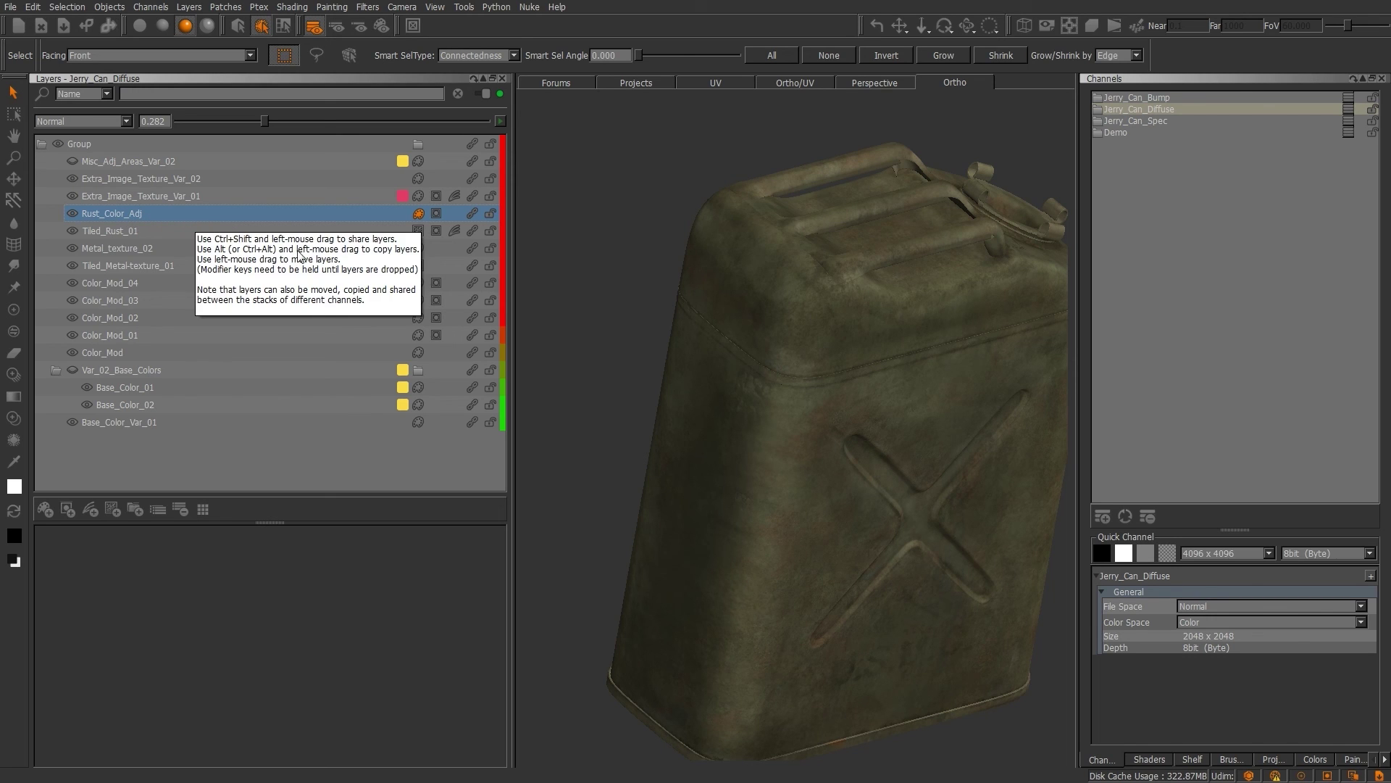
left_click(437, 213)
left_click(419, 234)
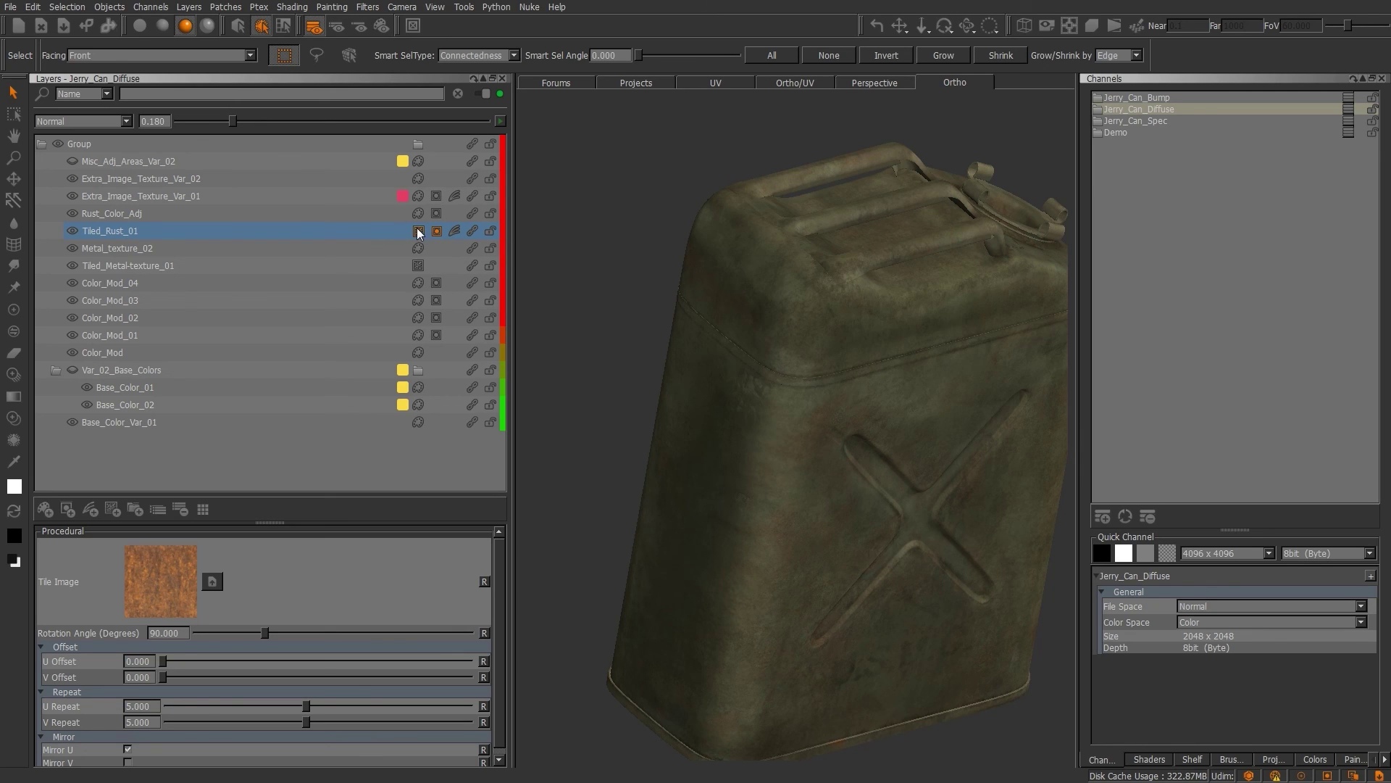
left_click(453, 231)
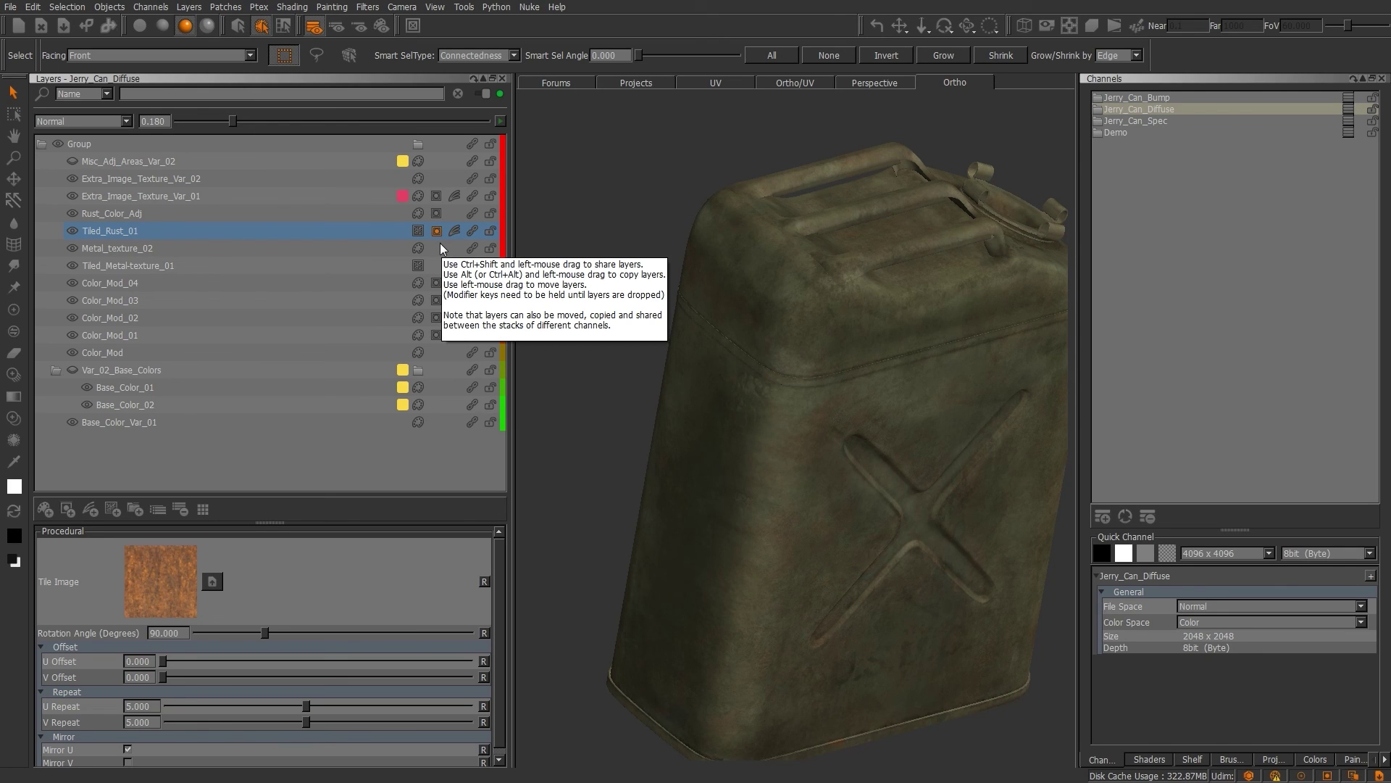
left_click(418, 216)
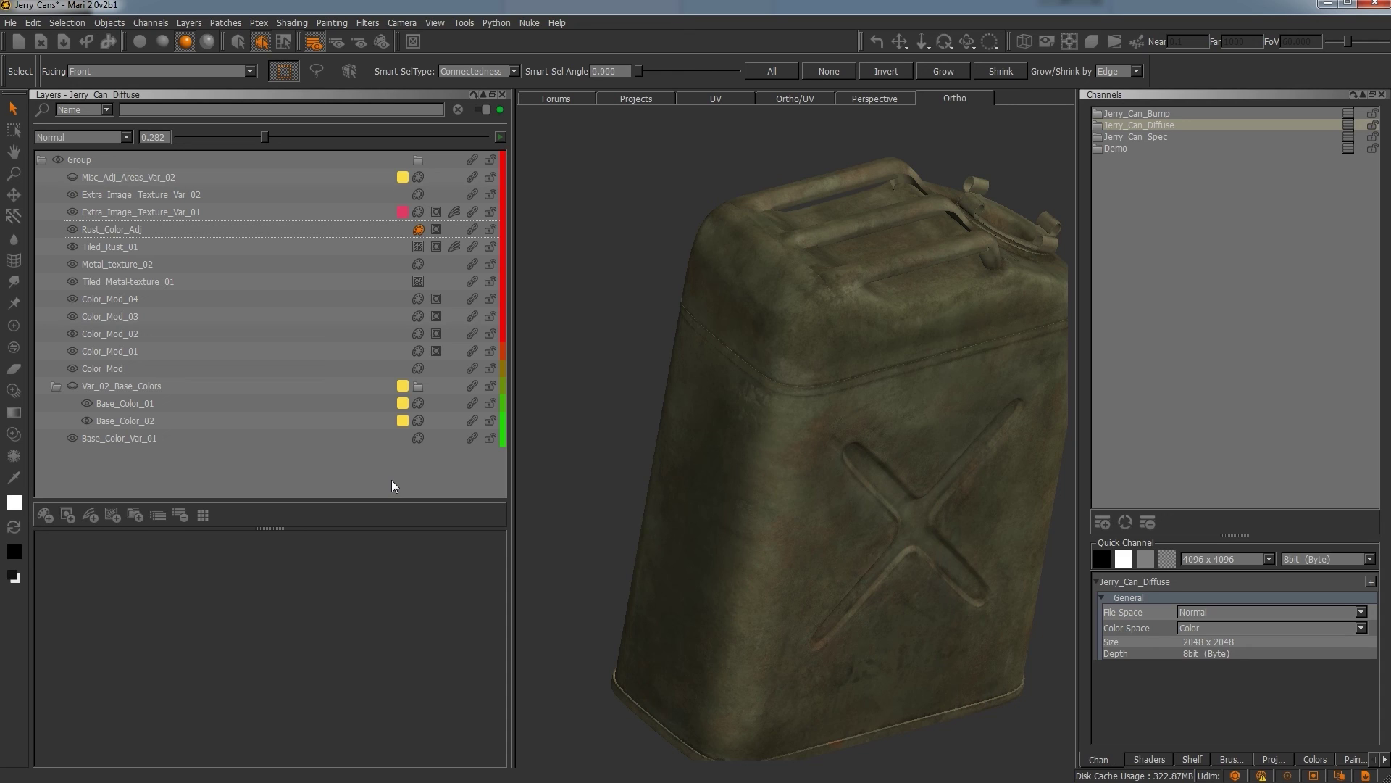
Step: Switch to the node-graph window and scroll through the Procedural, Brightness and Group nodes
key("alt+Tab")
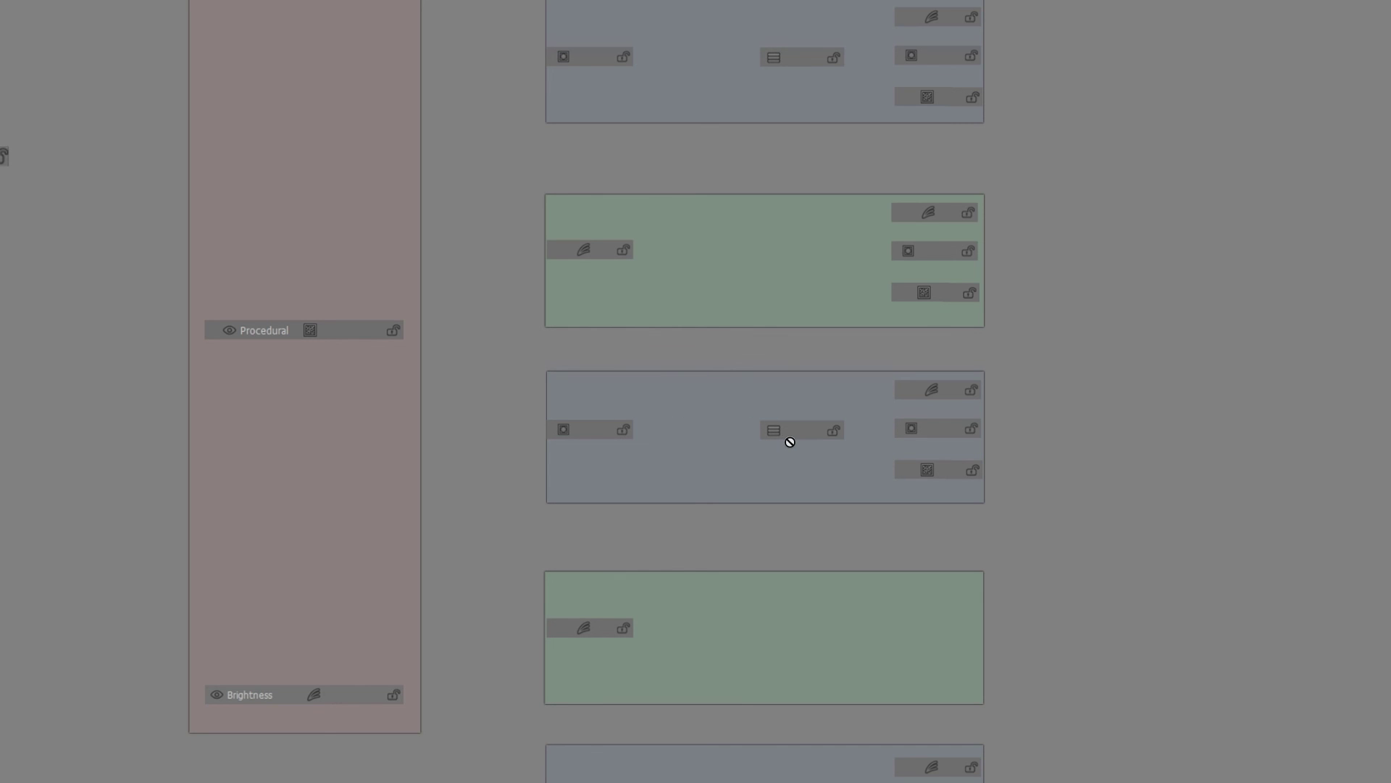
scroll(811, 435, "up", 5)
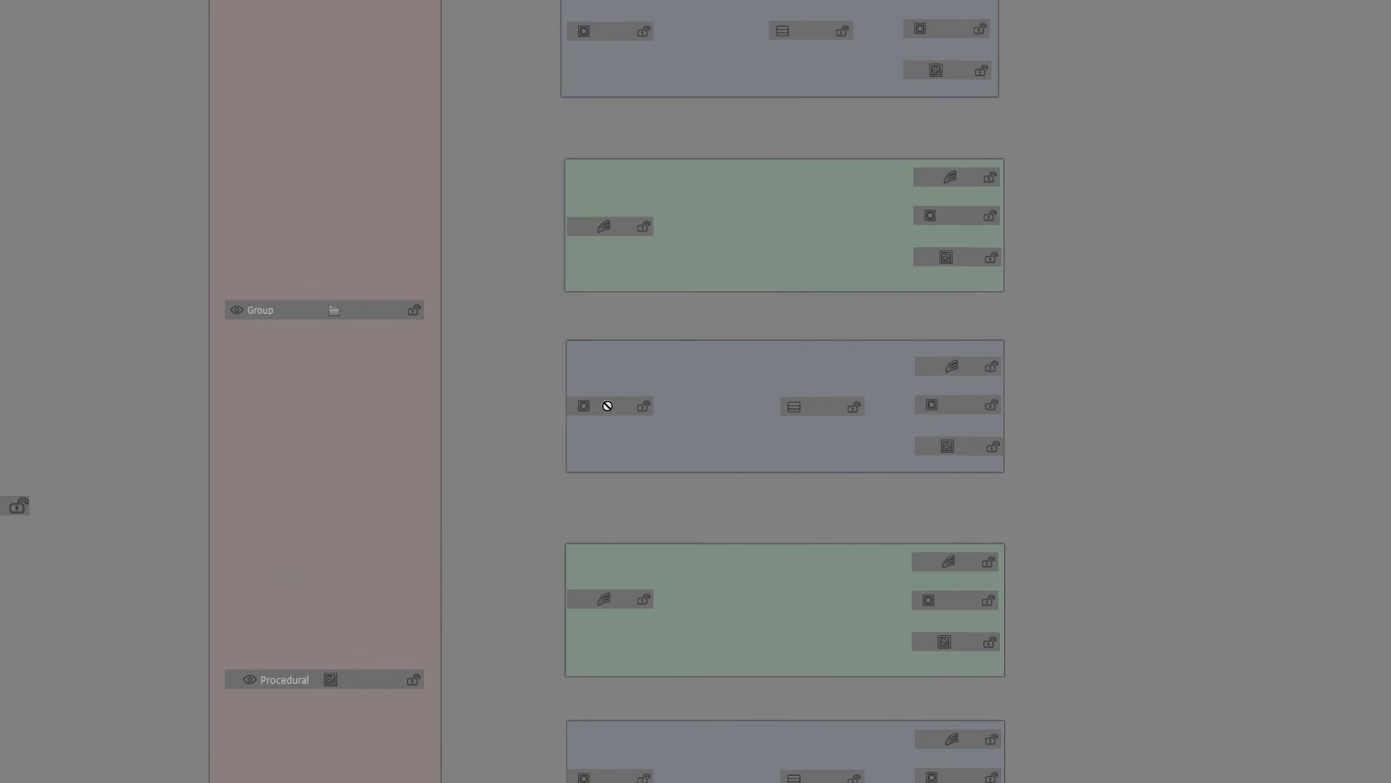
scroll(609, 442, "up", 3)
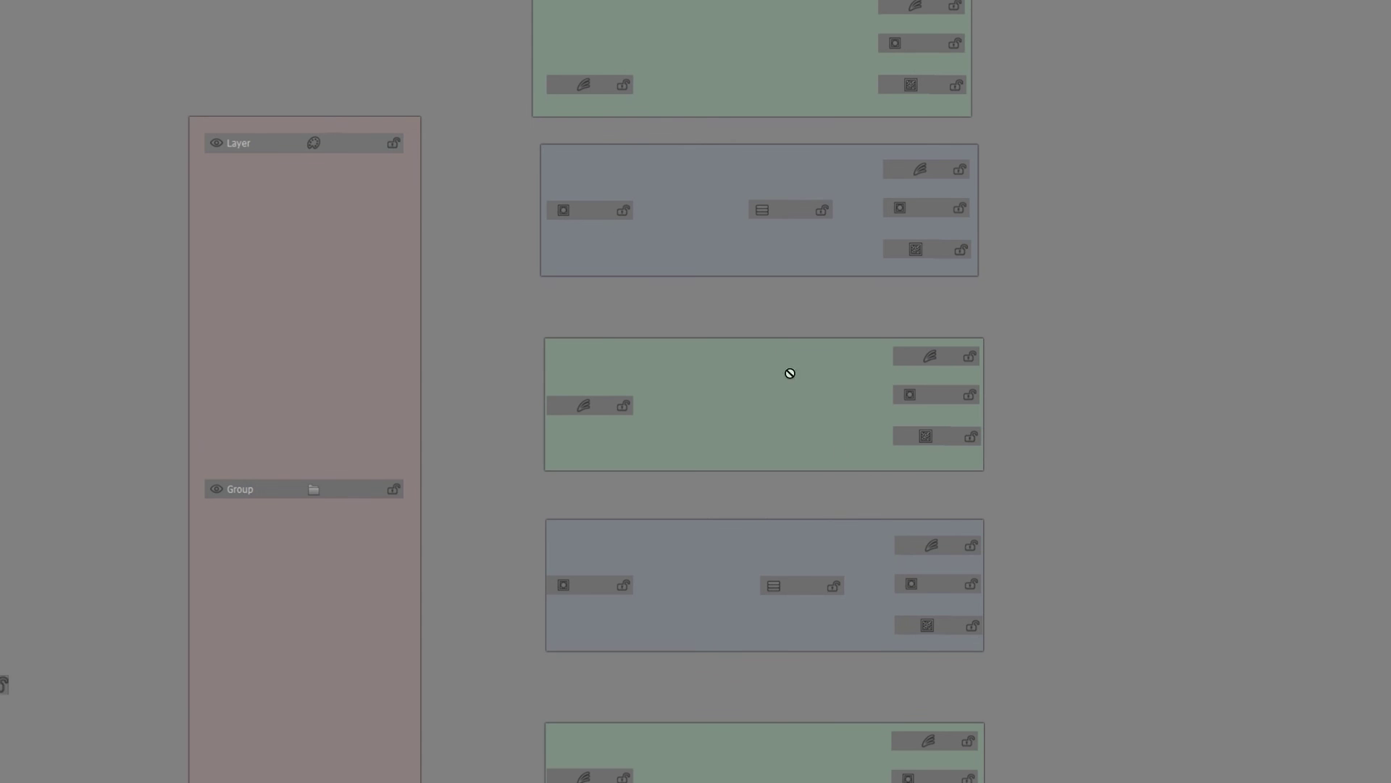